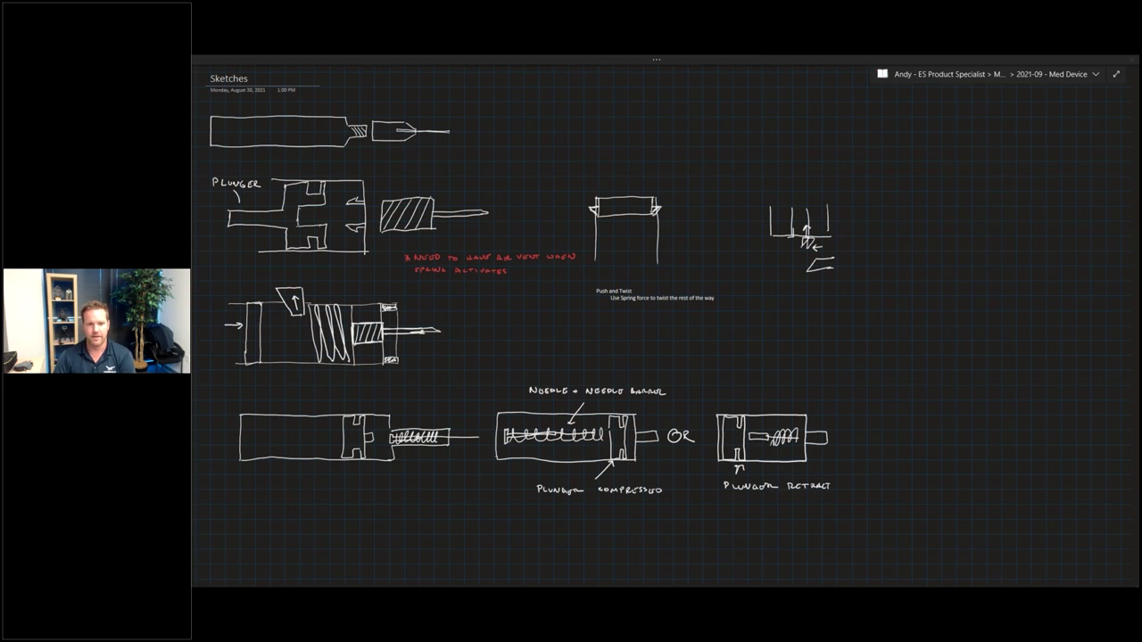
- Leave the OneNote syringe sketches and bring up the SOLIDWORKS syringe assembly window
key(alt+Tab)
- Snap the syringe to the Front view and slide the plunger along the barrel
middle_drag(818, 316, 838, 252)
key(space)
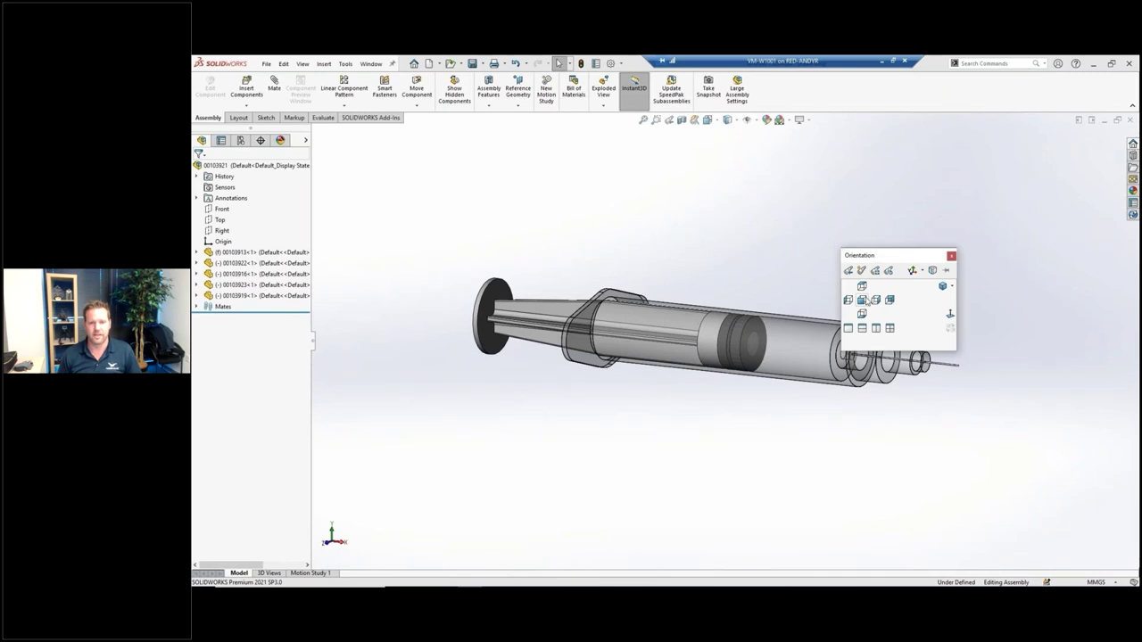
click(862, 300)
drag(520, 330, 450, 325)
- Return the syringe to the isometric view, then switch to the vault's File Explorer window
click(491, 297)
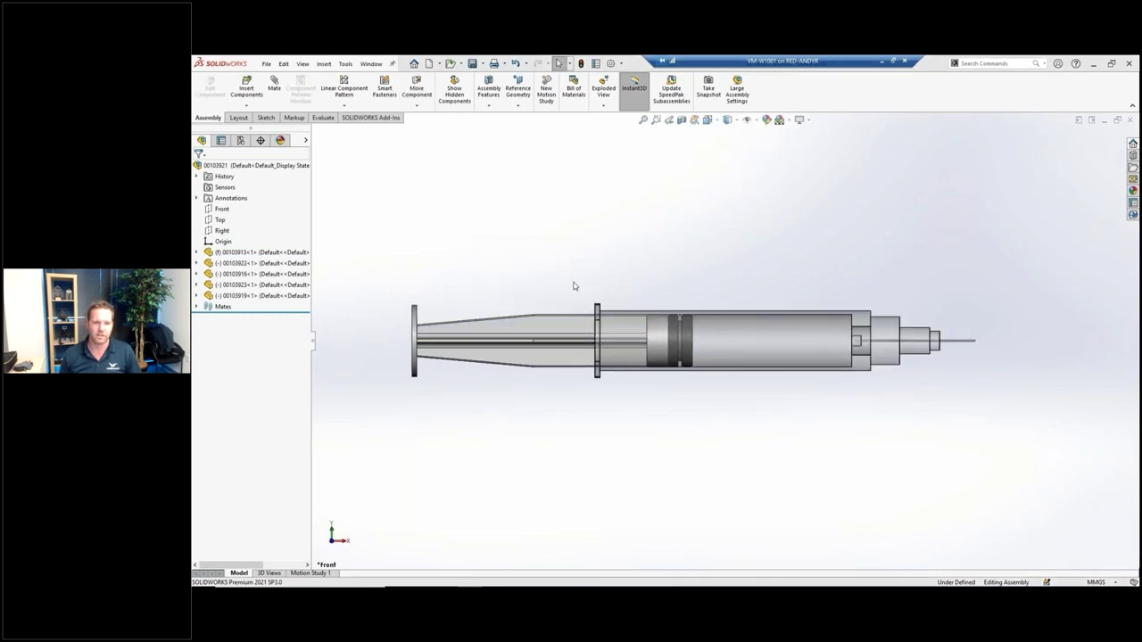
key(ctrl+7)
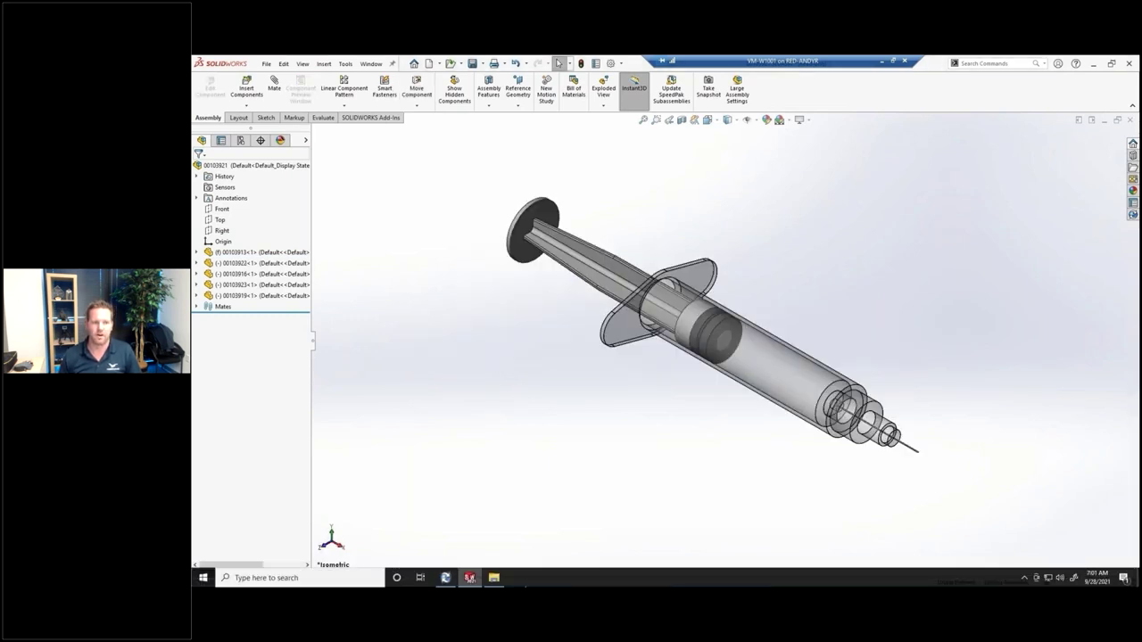
click(494, 577)
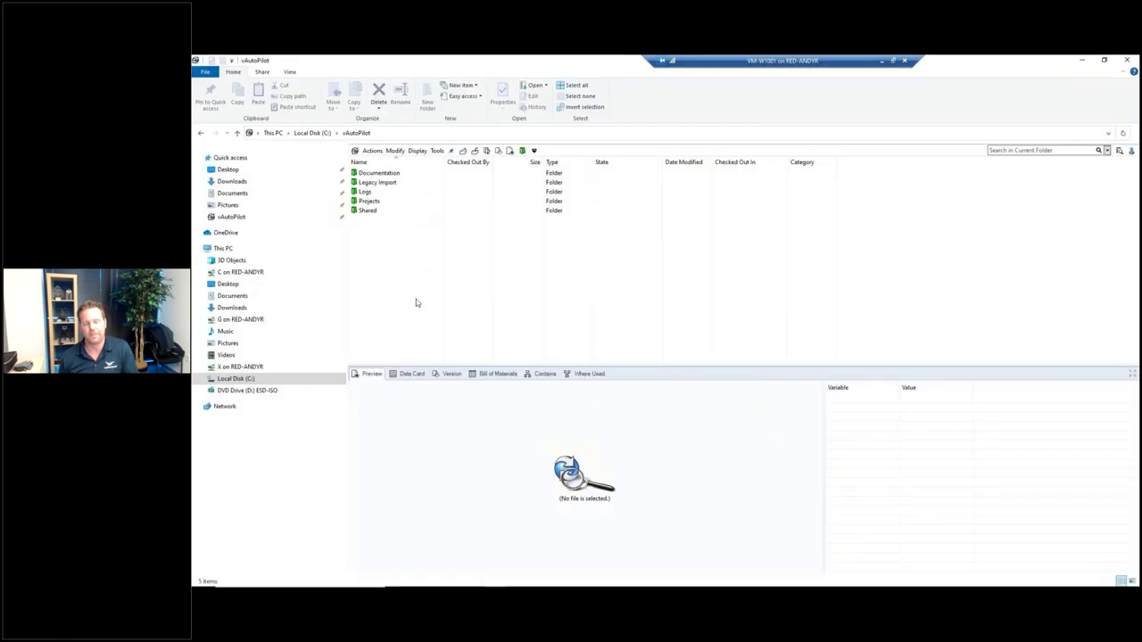
- Open Projects > P-0001-SIMPLE SYRINGE > Mechanical Design Files and select 00103921.SLDASM
double_click(381, 203)
click(384, 175)
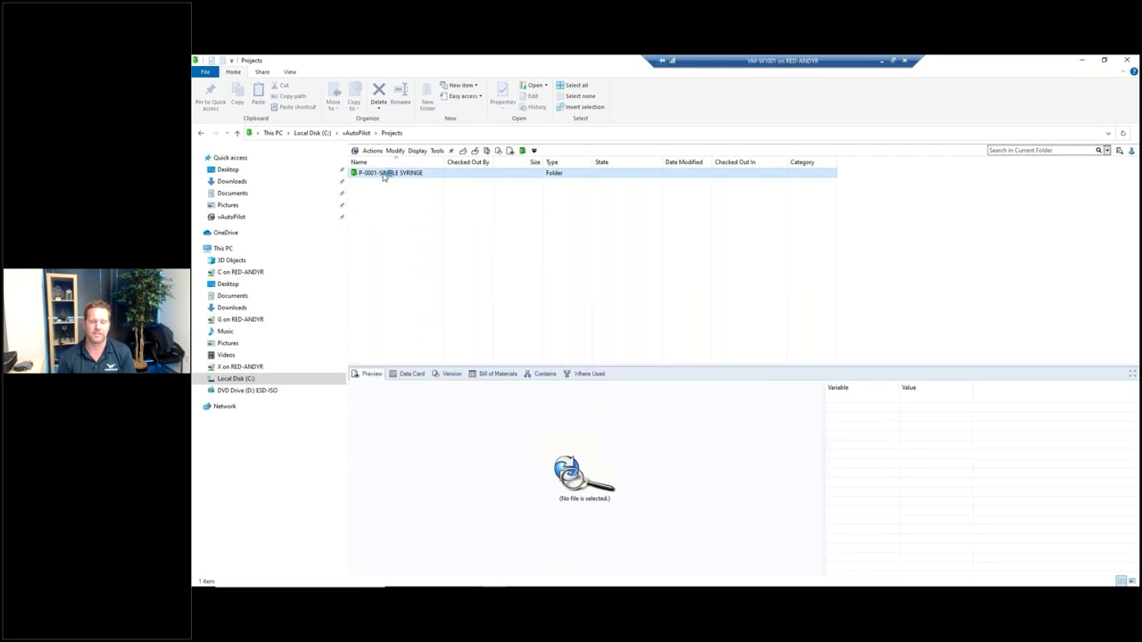
double_click(383, 175)
double_click(384, 191)
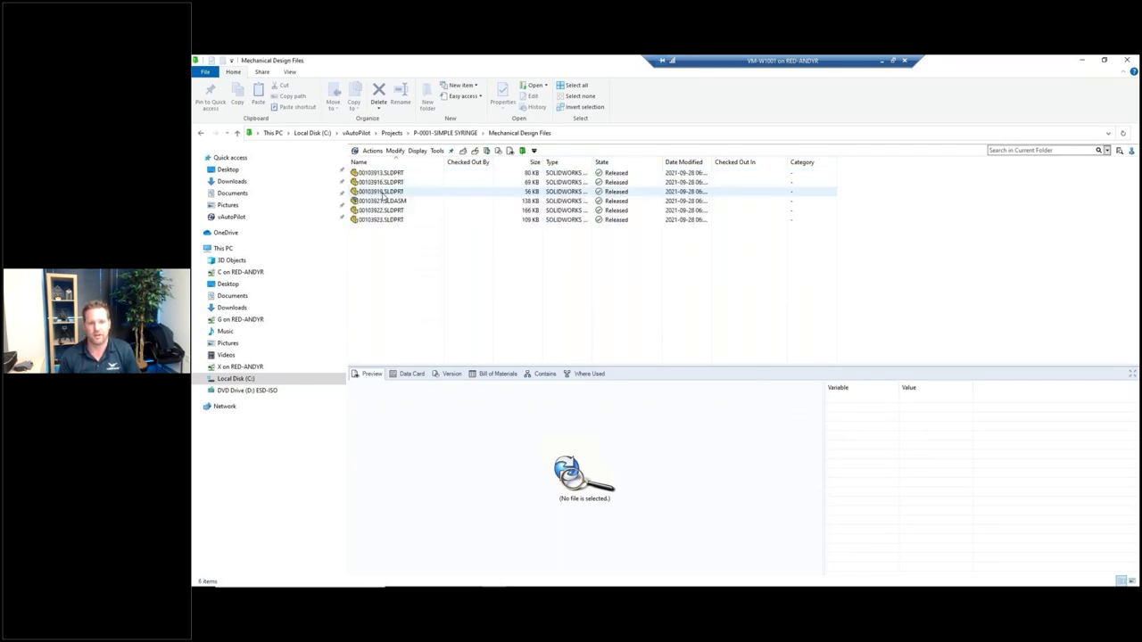
click(378, 200)
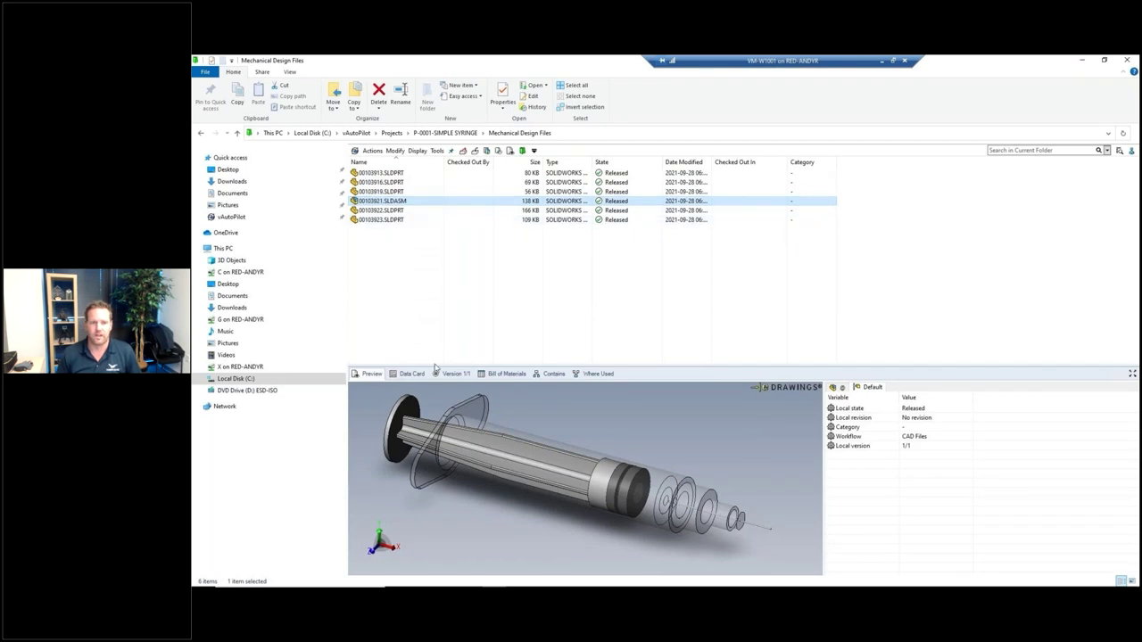
- Enlarge the Preview pane and rotate the 00103921.SLDASM syringe assembly in 3D
drag(435, 368, 436, 302)
mouse_move(601, 415)
mouse_down()
mouse_move(612, 436)
mouse_move(617, 405)
mouse_up()
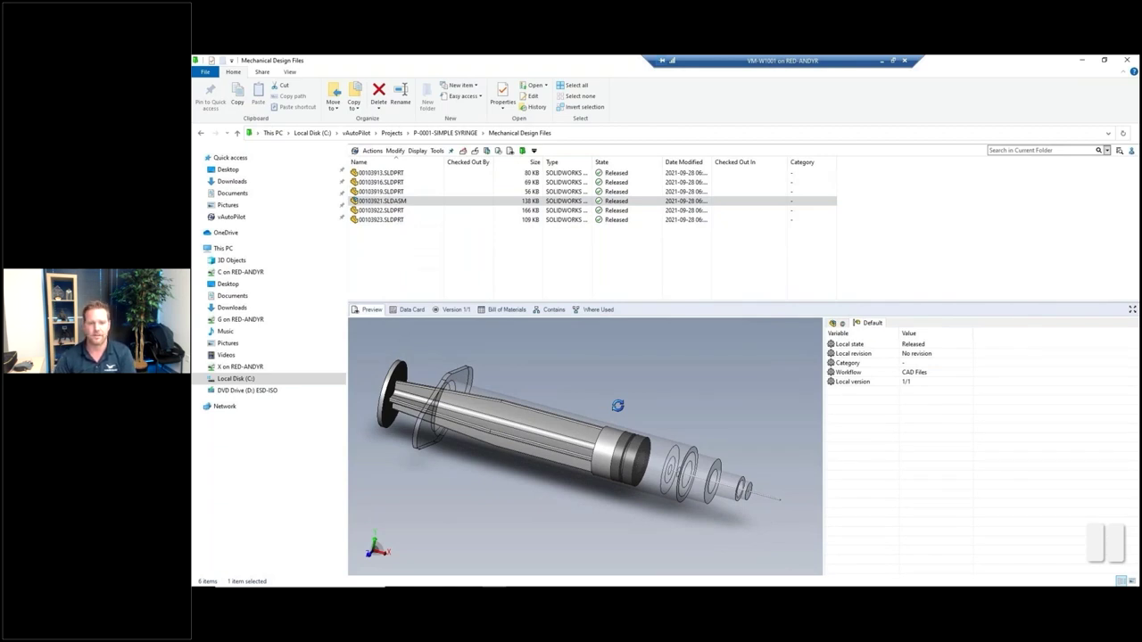
right_click(411, 258)
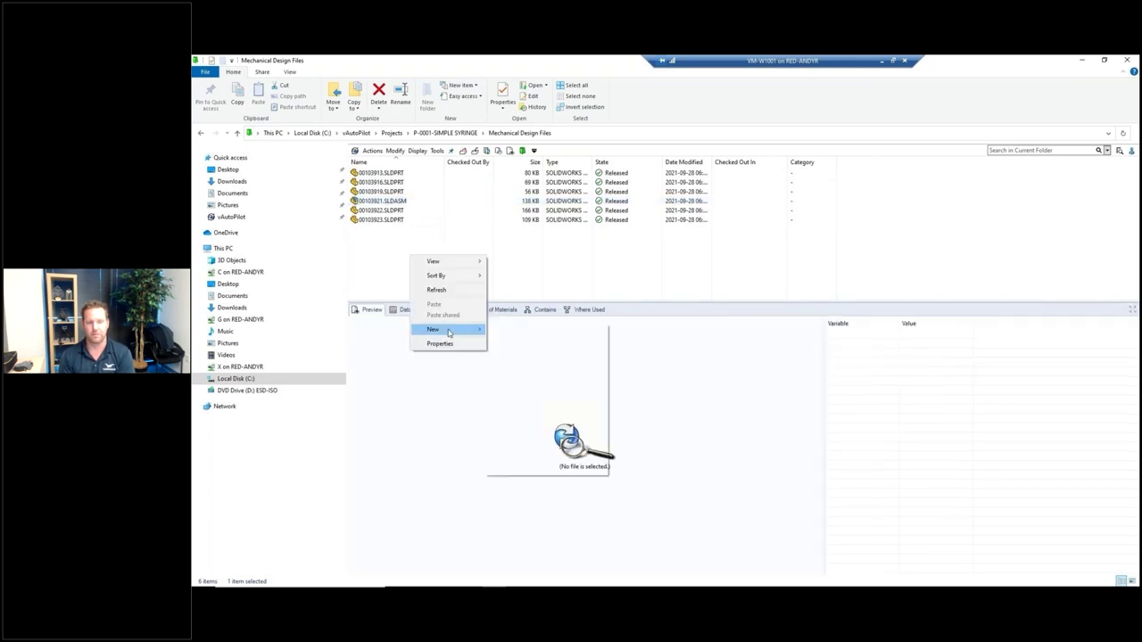
- Create new project P-0002 named 'ASY RETRACTABLE SYRINGE' with the standard folder structure
mouse_move(448, 332)
click(522, 348)
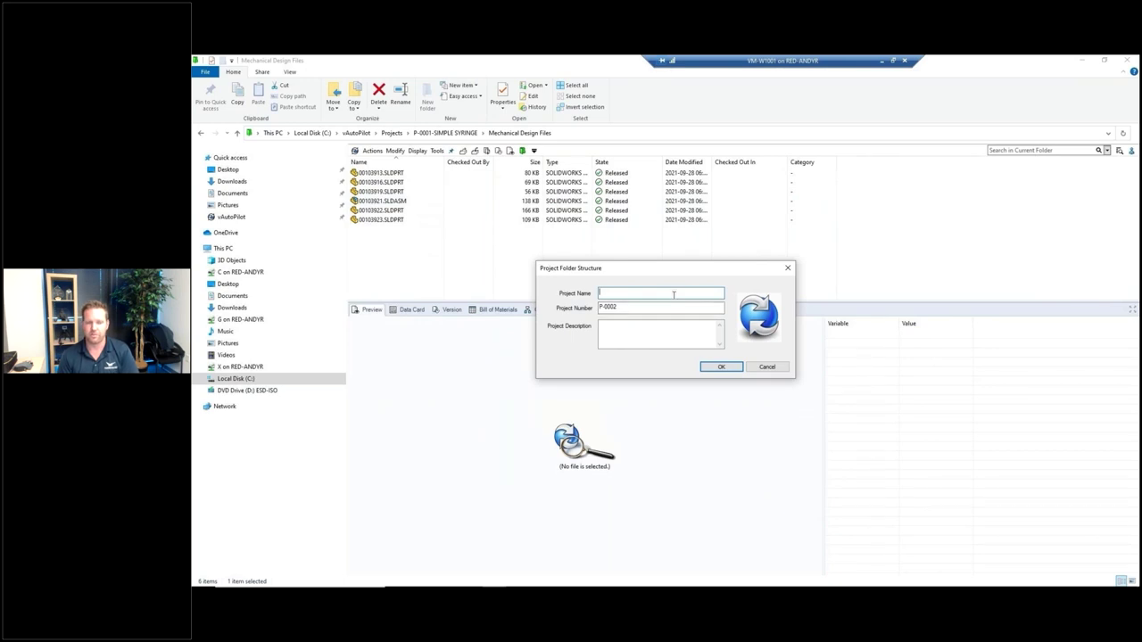
text(as)
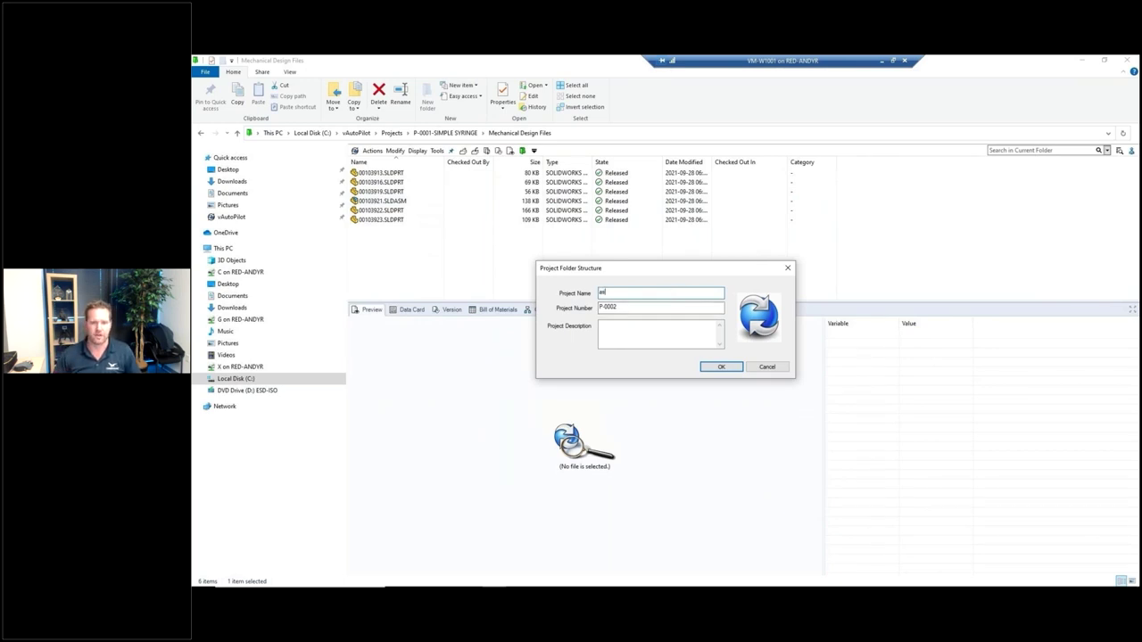
text(ASY)
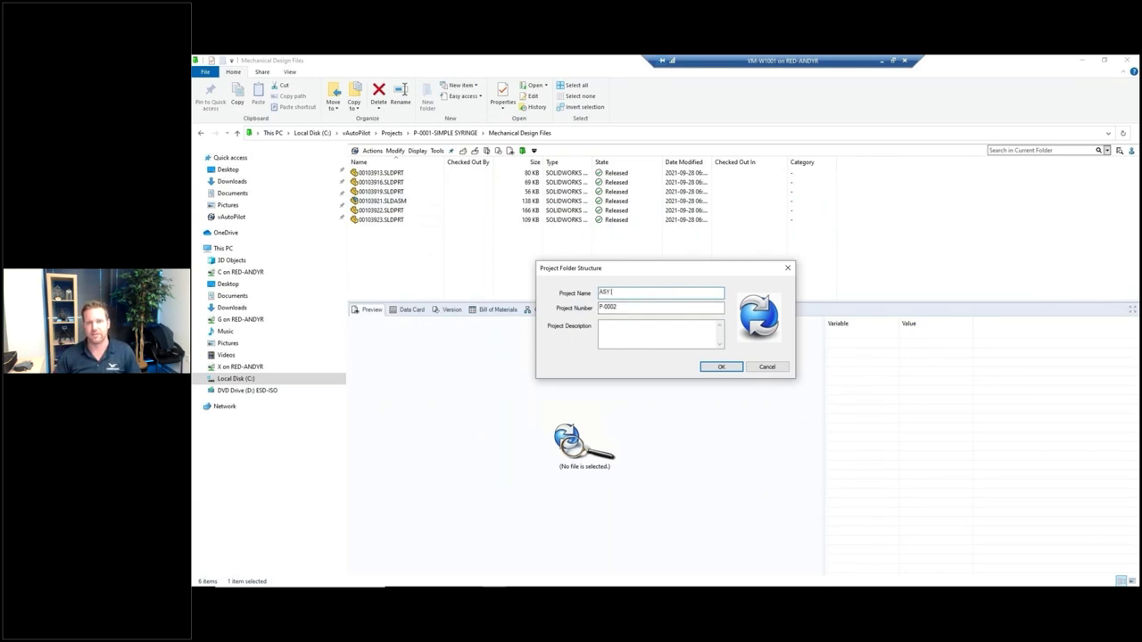
text( RETRACT)
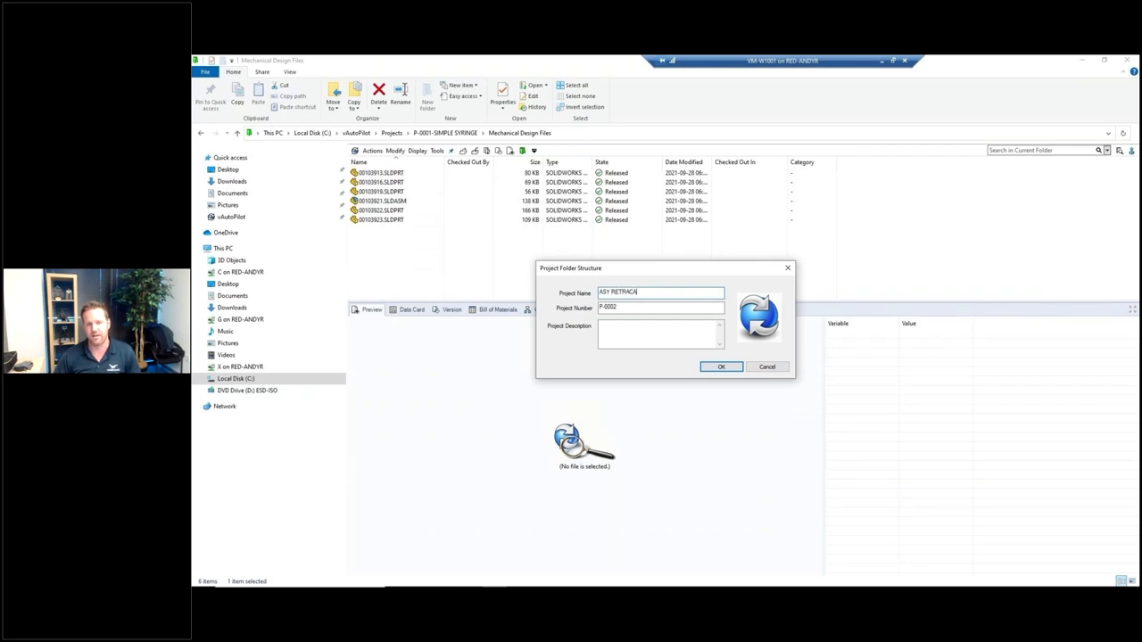
text(TABLE)
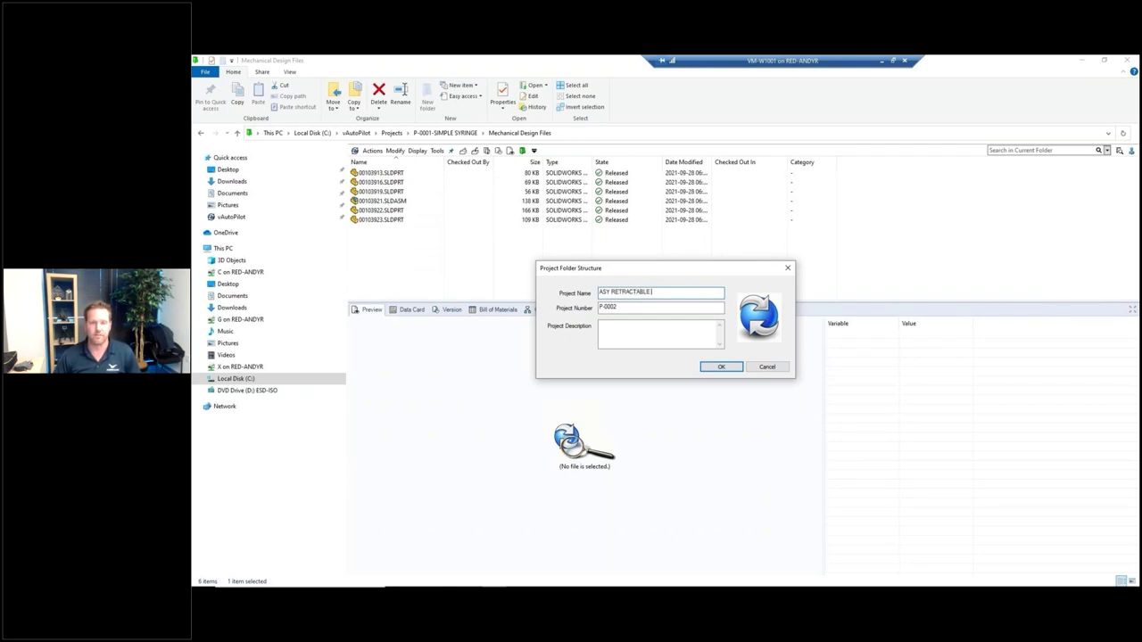
text( SYRINGE)
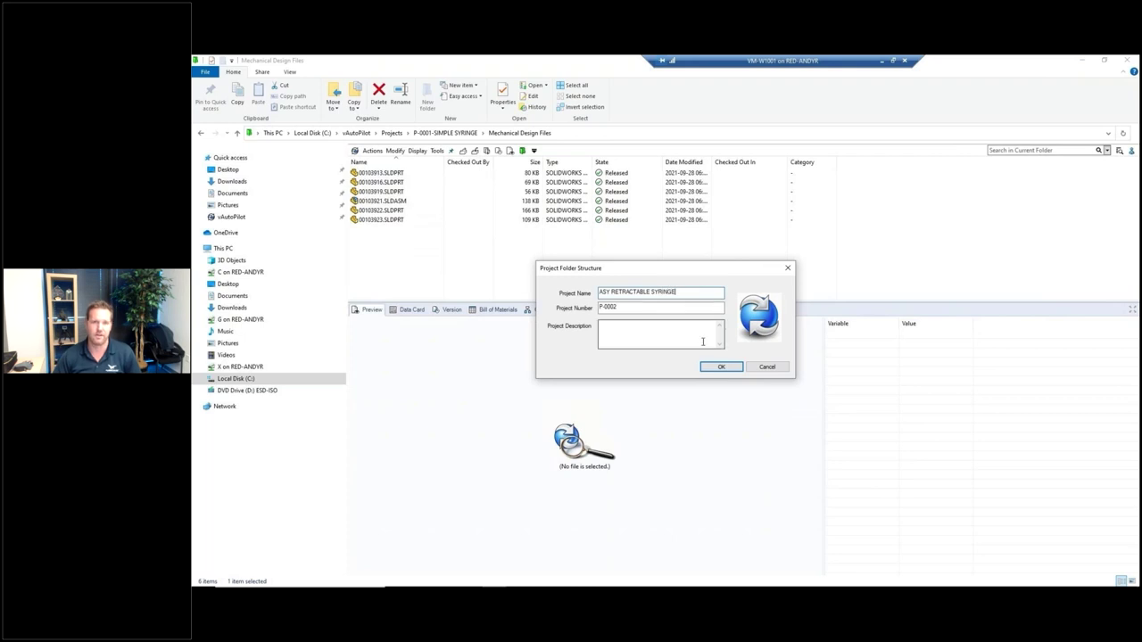
click(717, 367)
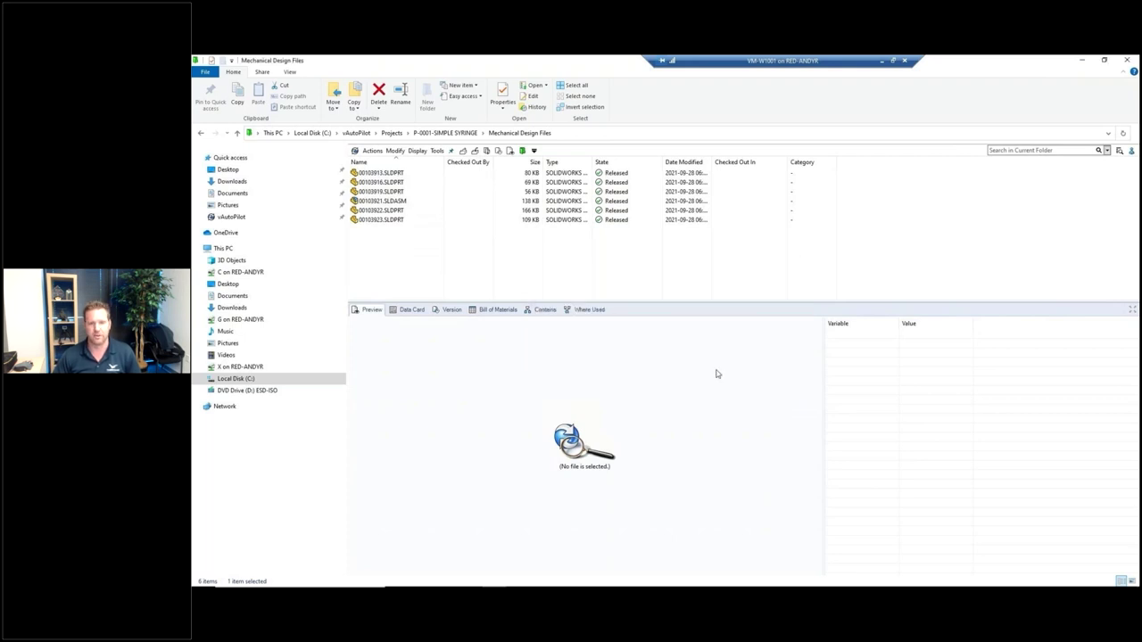
- Open the new P-0002-ASY RETRACTABLE SYRINGE project to review its eight standard subfolders
click(391, 132)
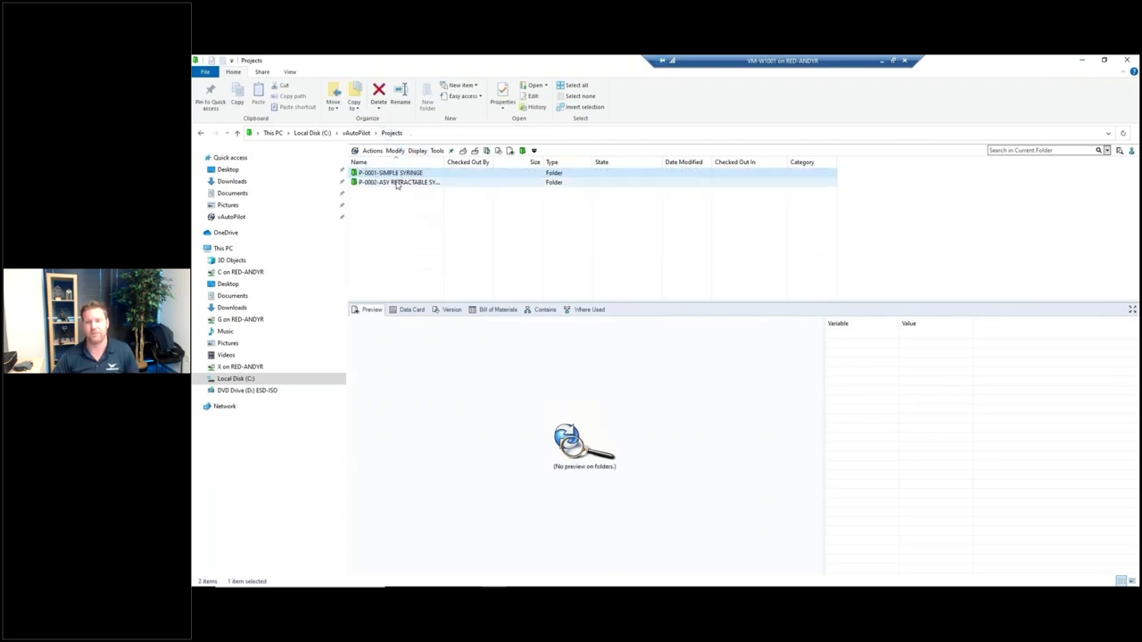
click(397, 183)
double_click(397, 183)
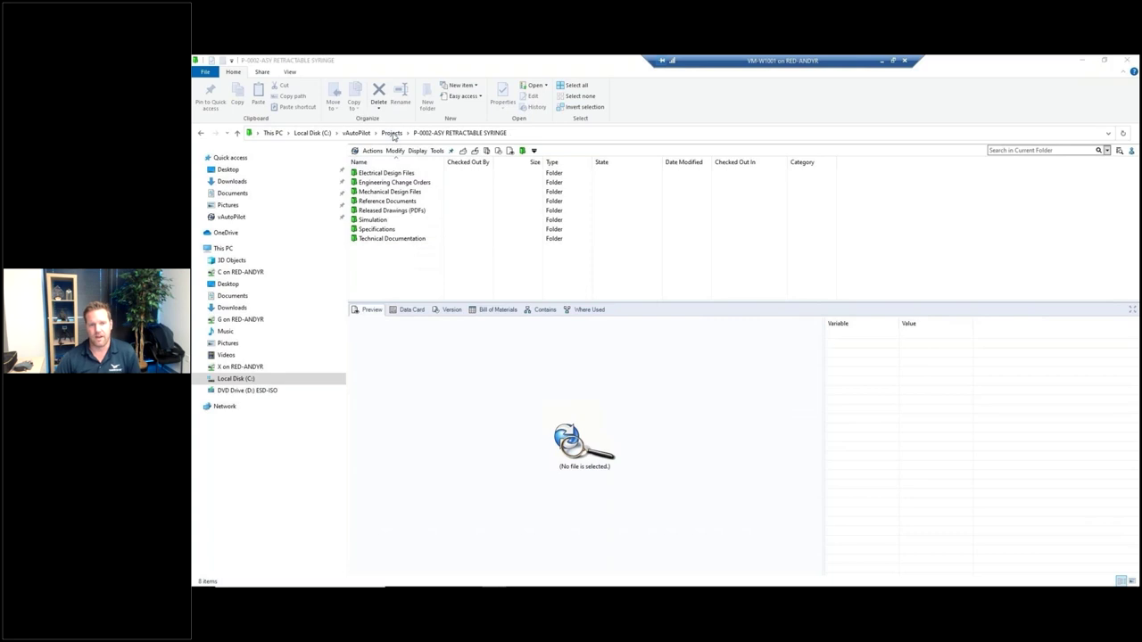
- Return to P-0001's Mechanical Design Files and select the 00103921.SLDASM assembly
click(391, 133)
double_click(391, 173)
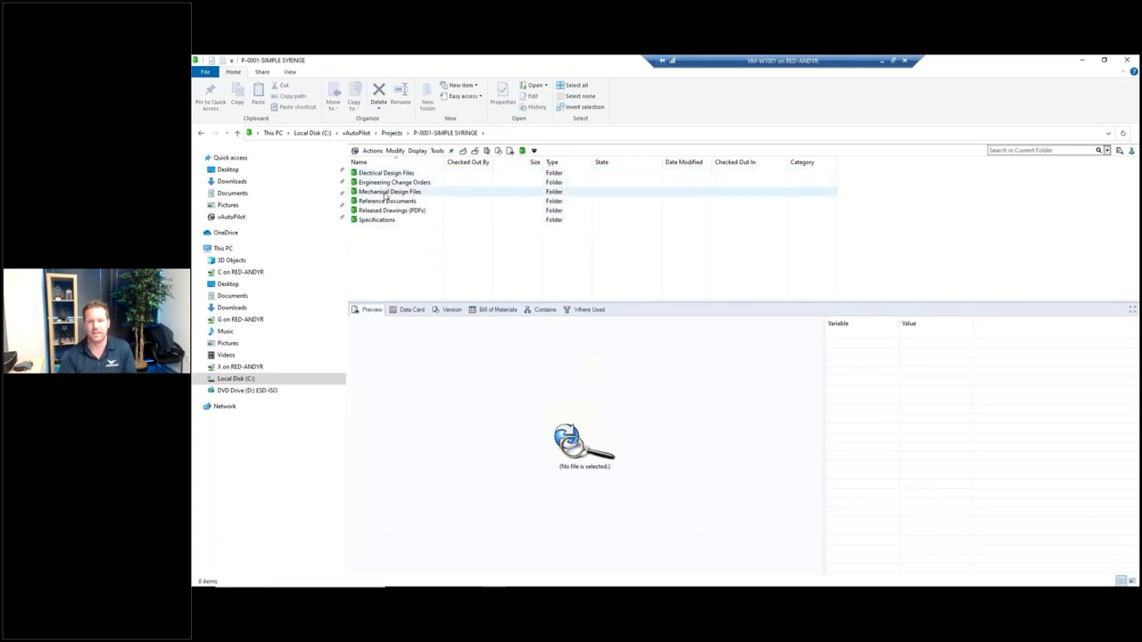
double_click(386, 193)
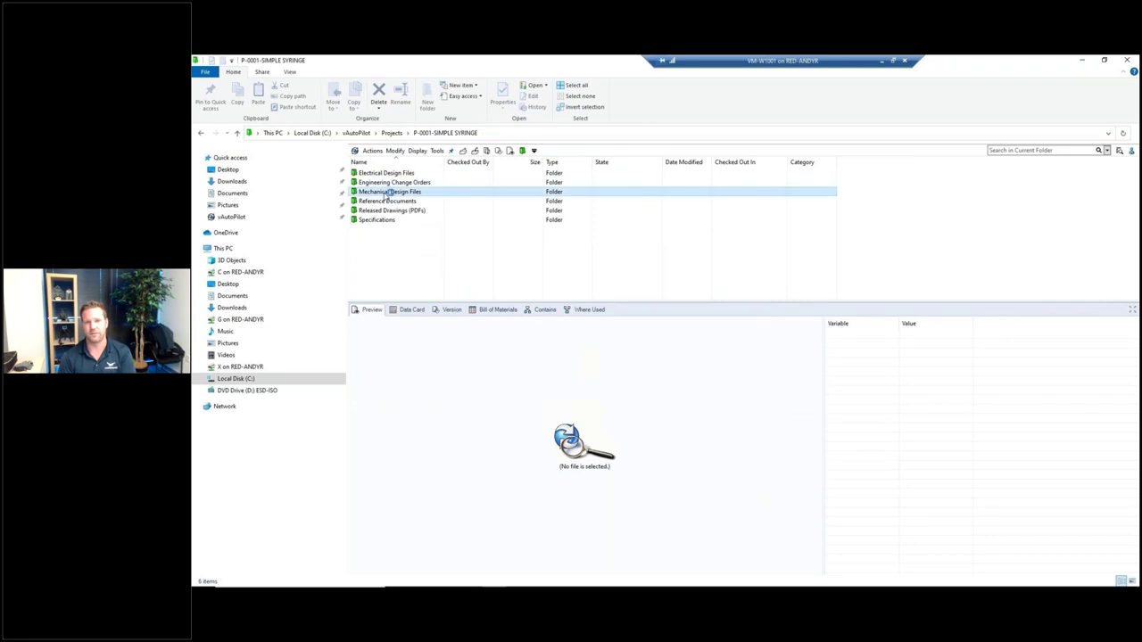
click(384, 201)
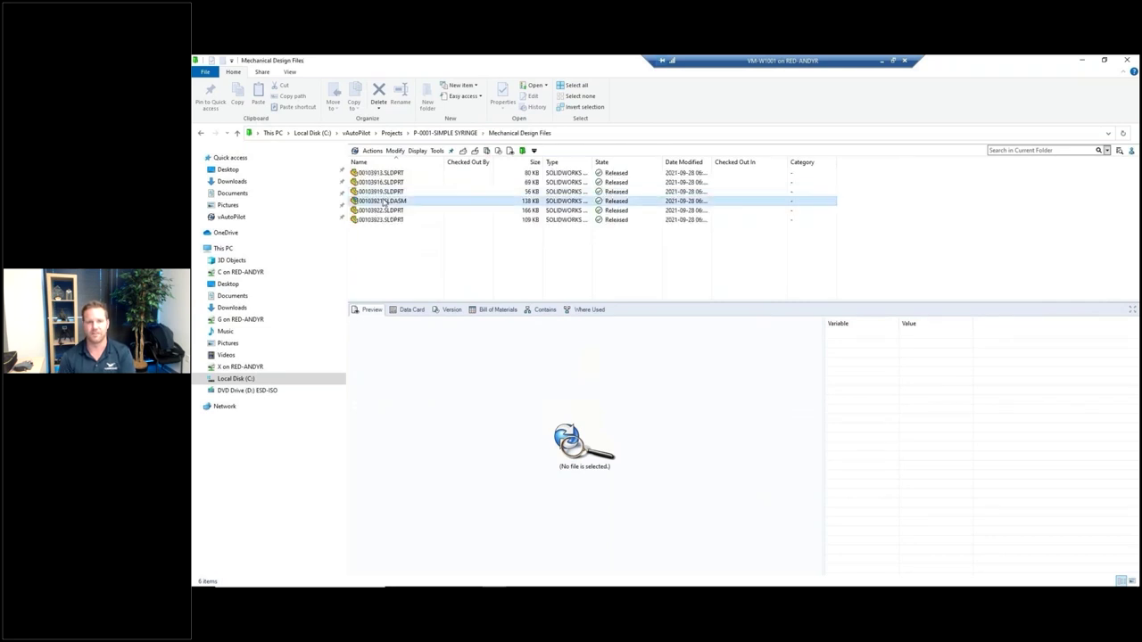
click(436, 151)
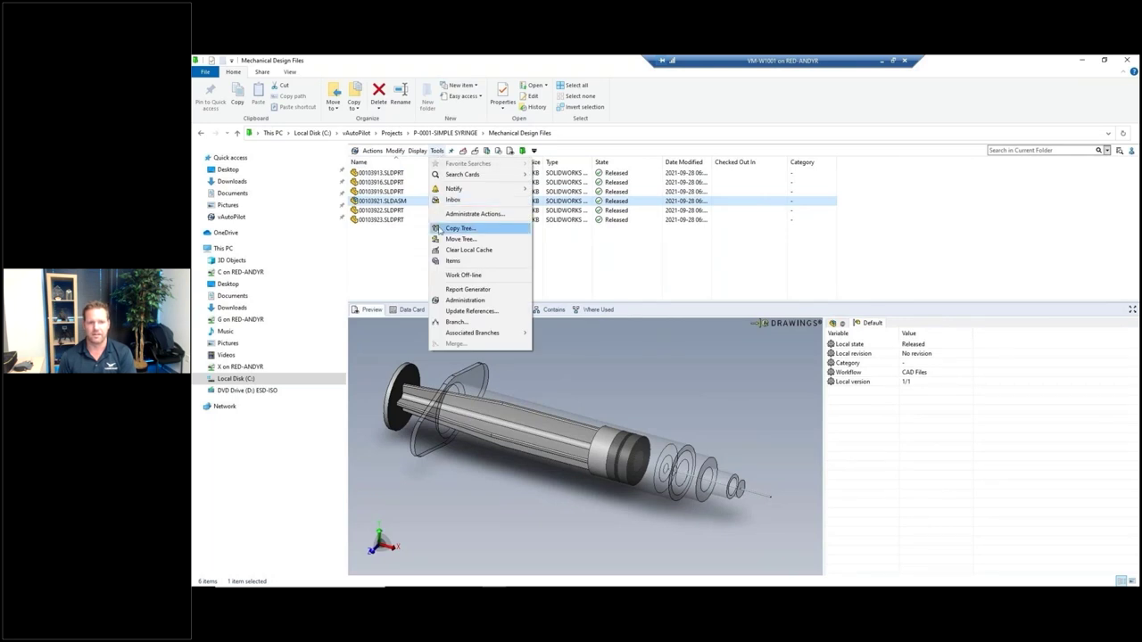
- Copy Tree 00103921.SLDASM to P-0002-ASY RETRACTABLE SYRINGE\Mechanical Design Files, selecting all six files
click(438, 228)
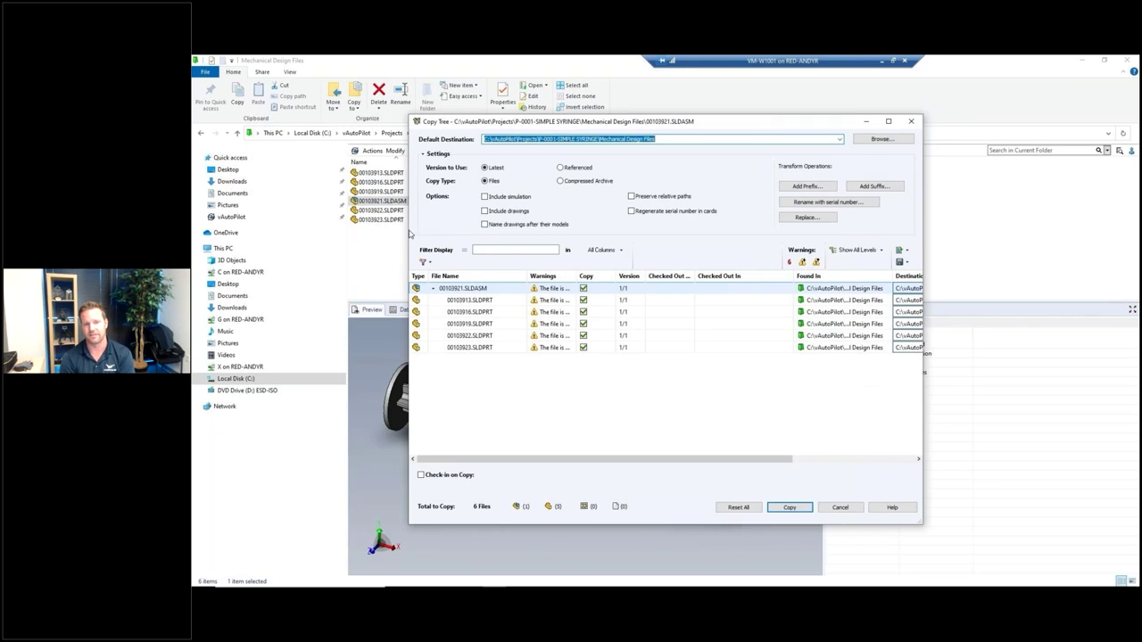
drag(410, 233, 330, 231)
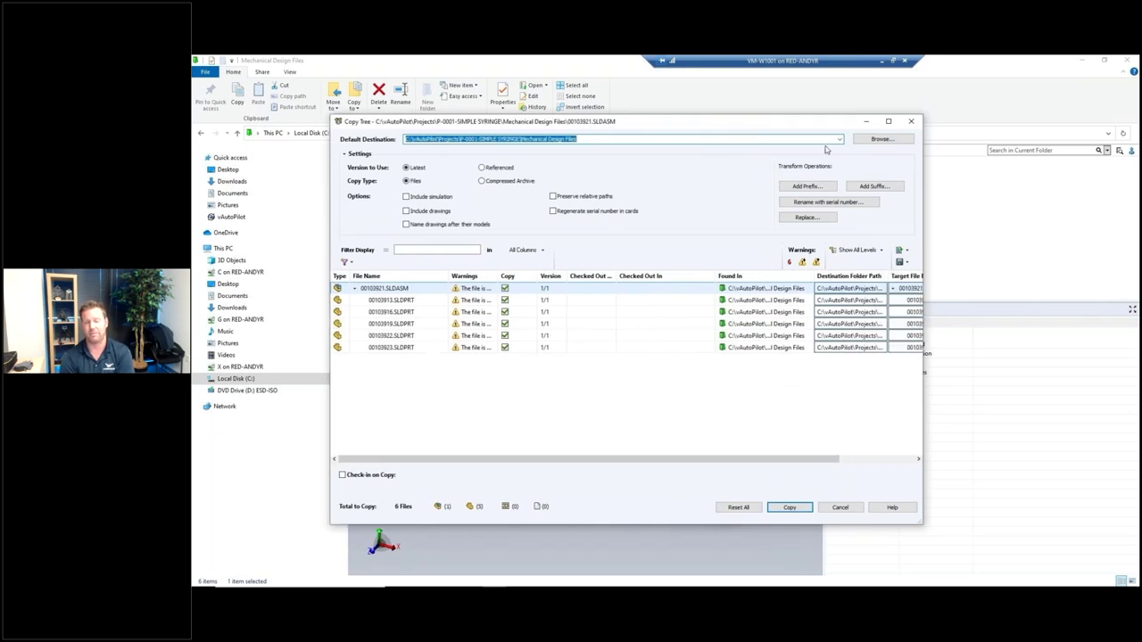
click(867, 139)
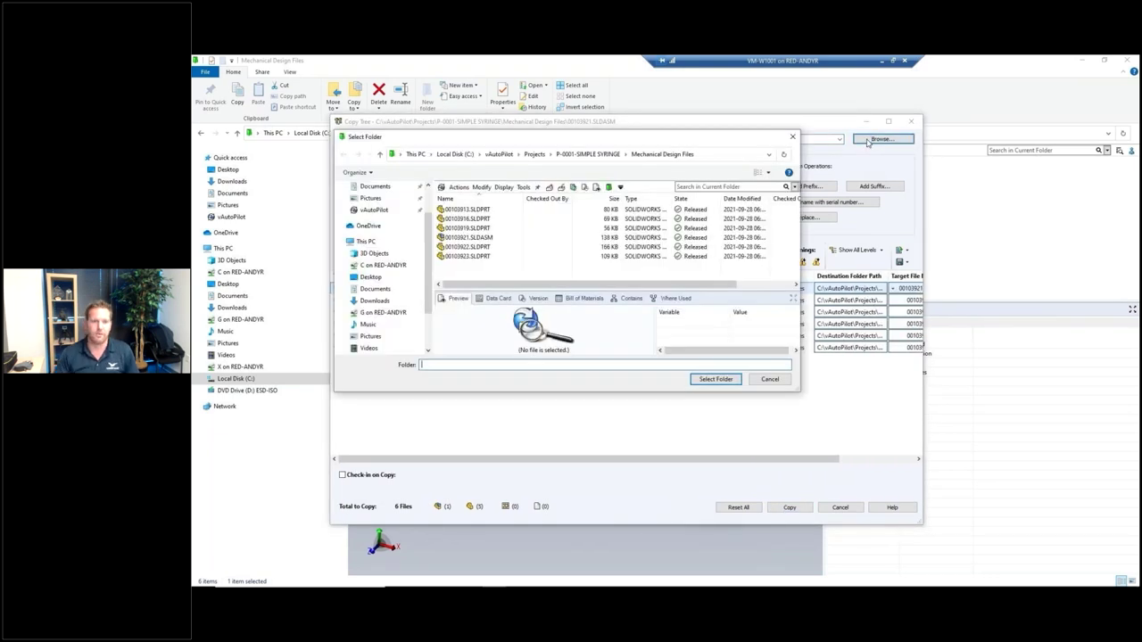
click(532, 155)
click(465, 218)
double_click(465, 218)
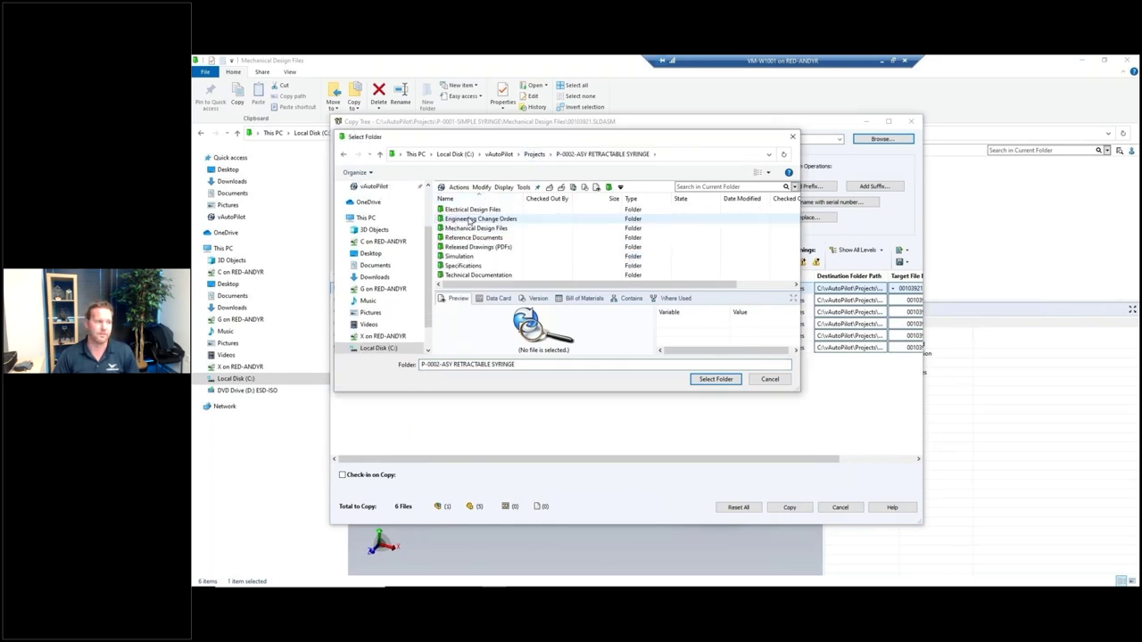
click(466, 230)
double_click(466, 232)
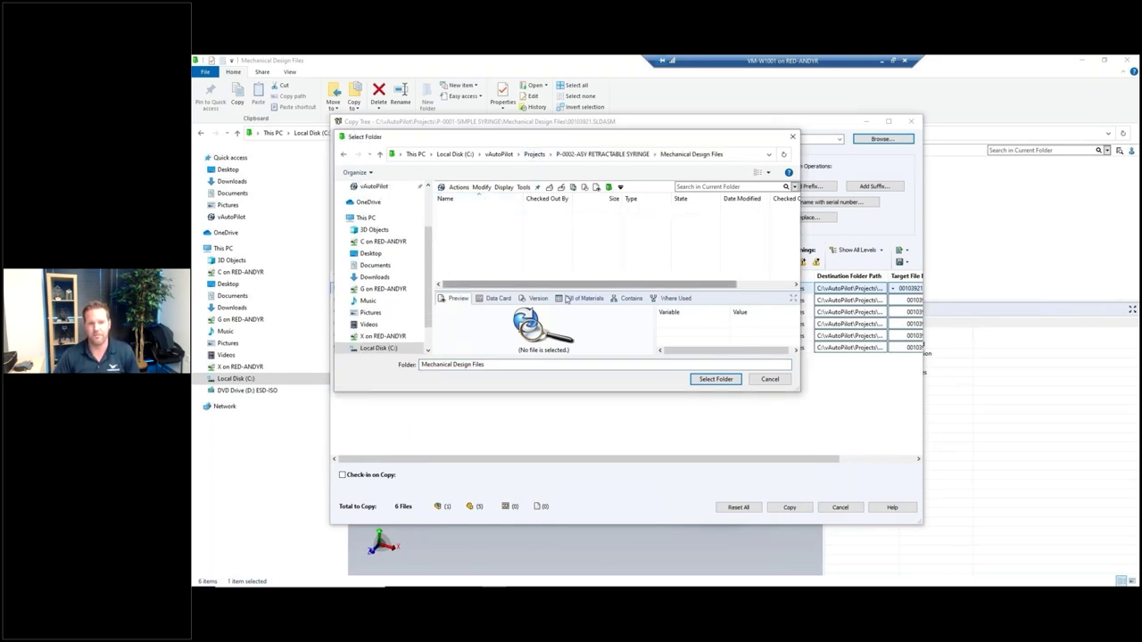
click(721, 379)
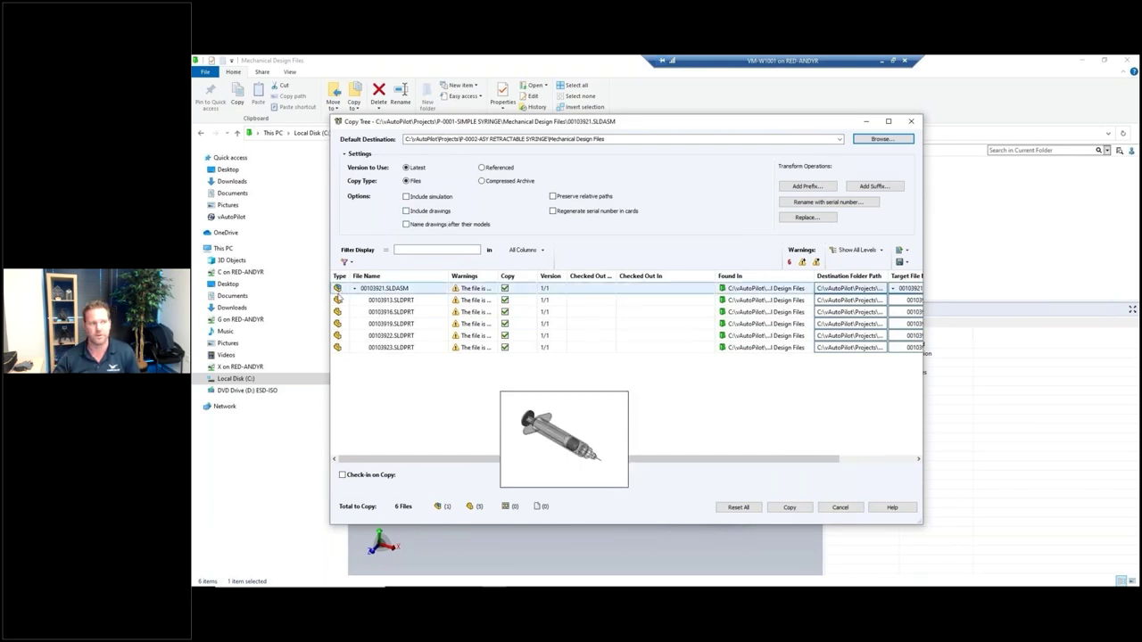
mouse_move(337, 302)
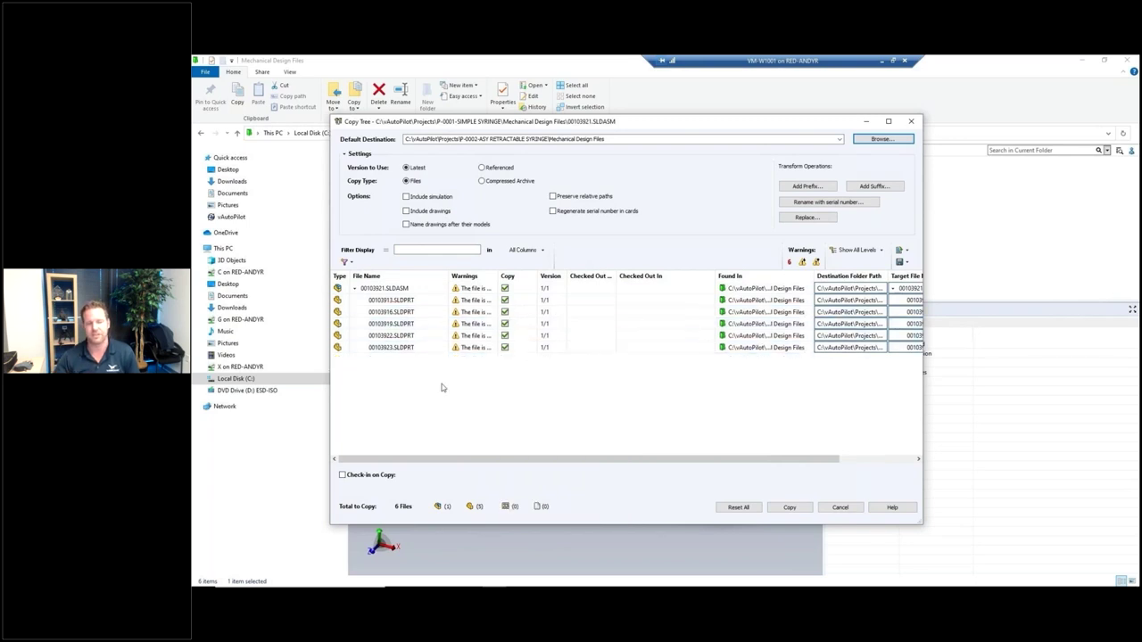
drag(492, 383, 427, 285)
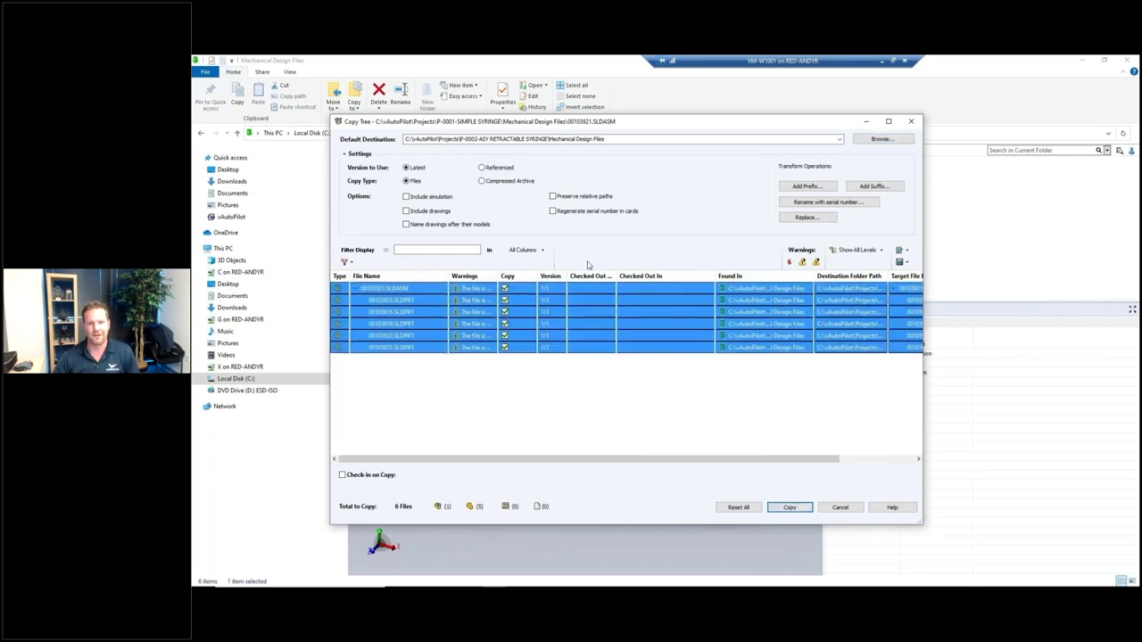
- Rename the copied assembly and part files with SWNumber serial numbers
click(848, 204)
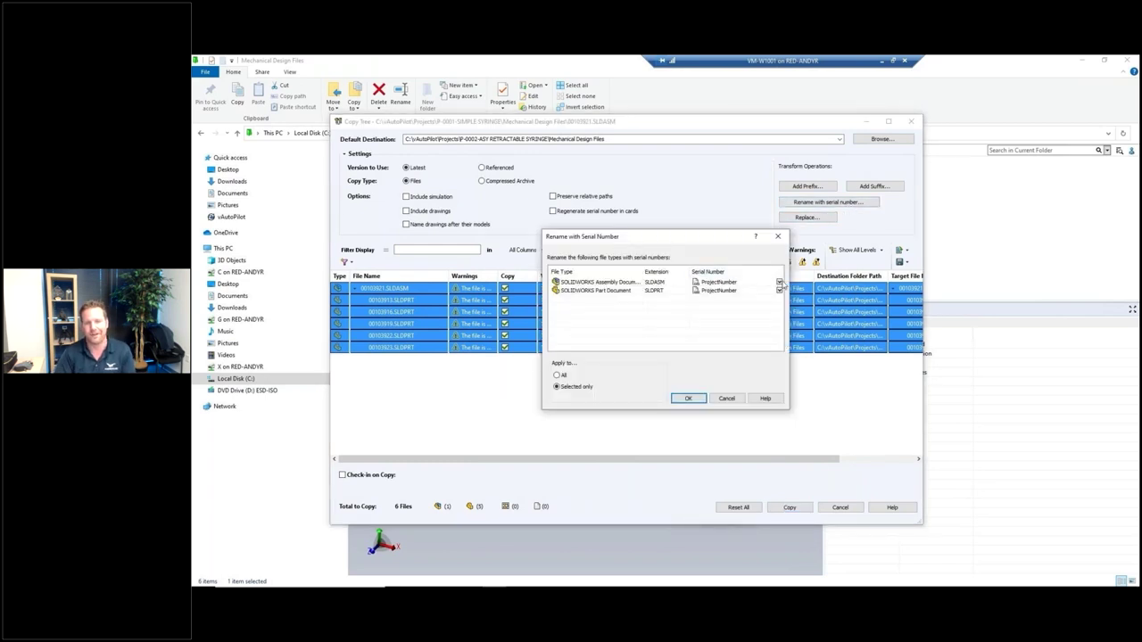
click(779, 282)
click(771, 303)
click(779, 290)
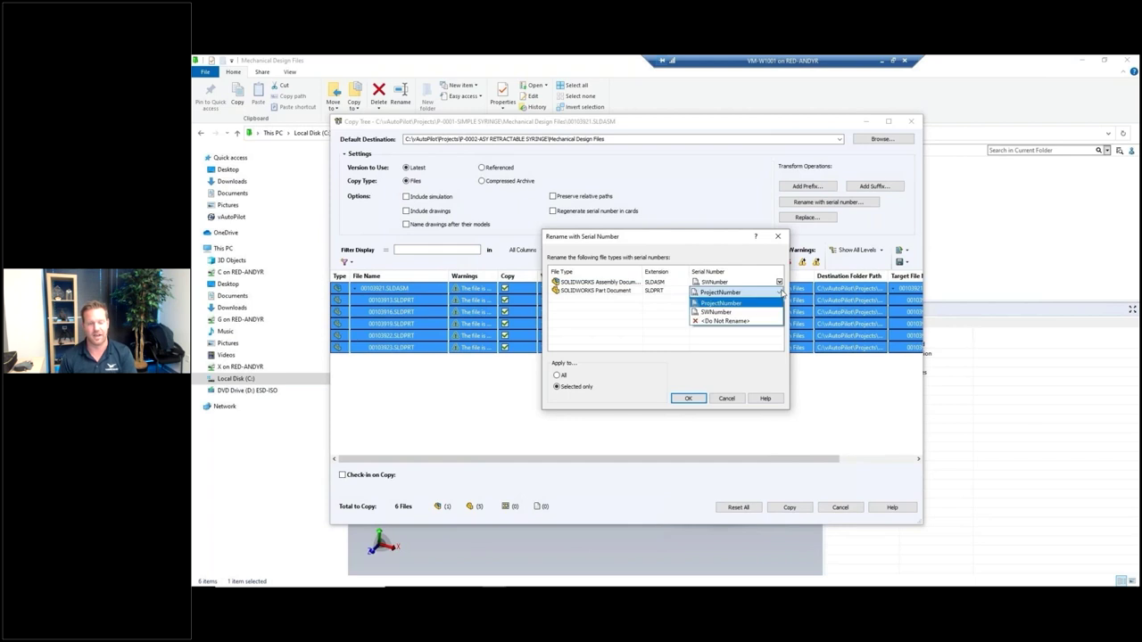
click(757, 310)
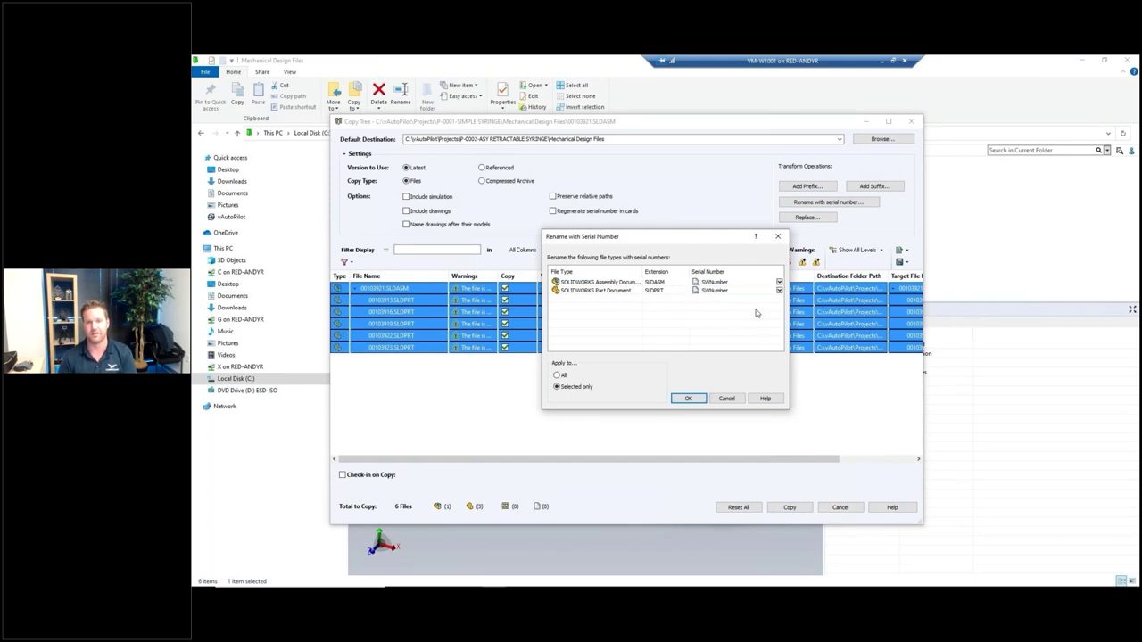
click(689, 398)
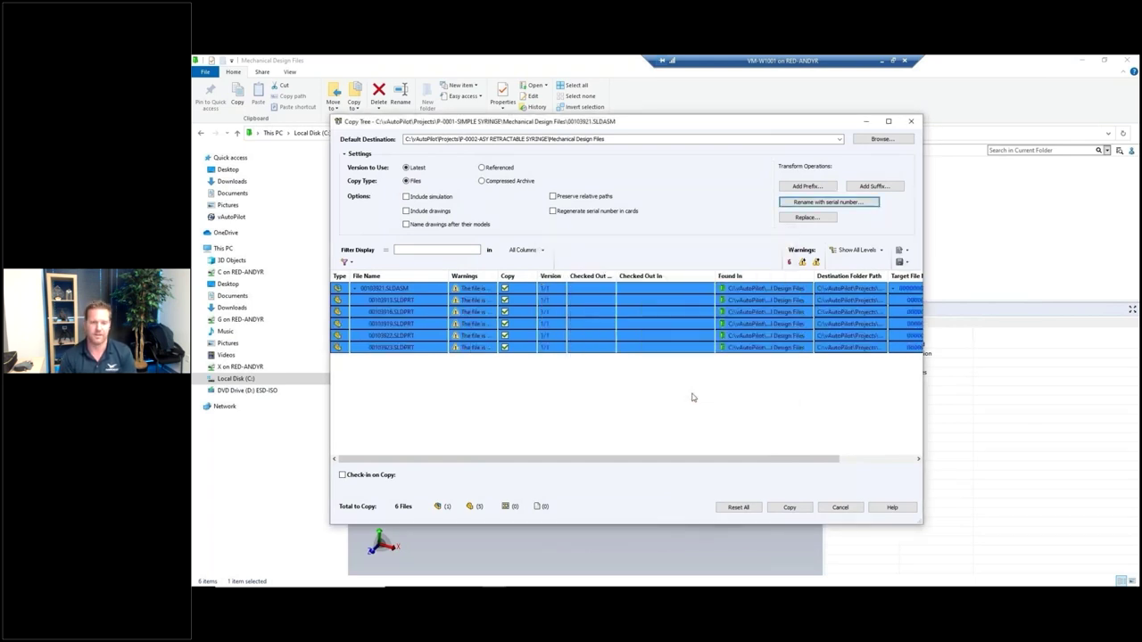
- Enable Check-in on Copy and run the copy of the six files
click(343, 475)
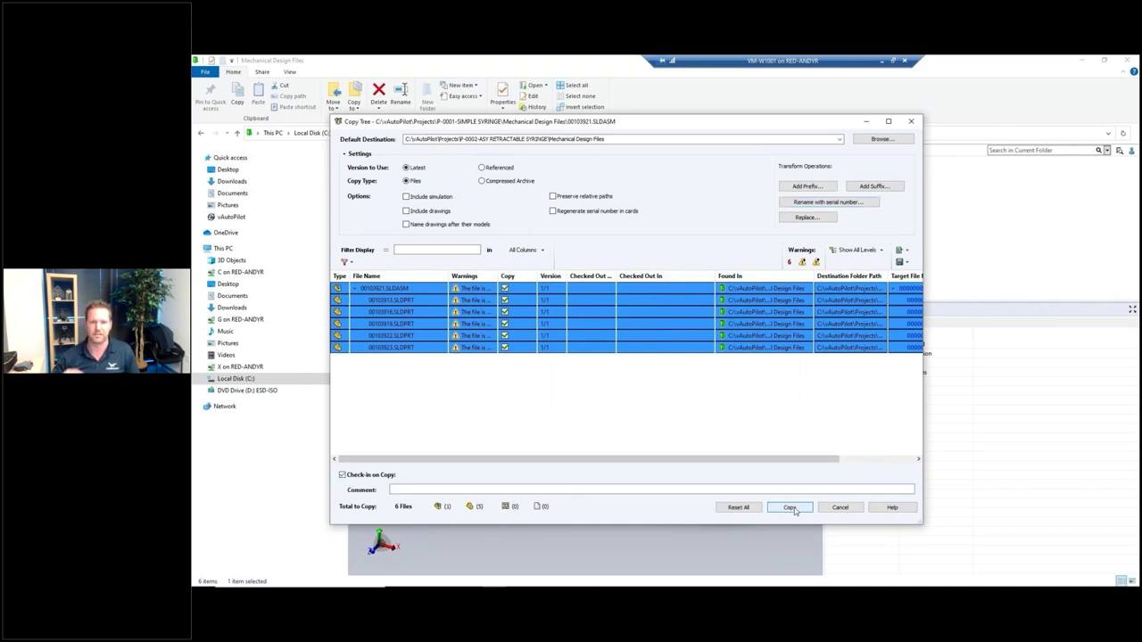
mouse_move(752, 463)
mouse_down()
mouse_move(844, 464)
mouse_move(733, 463)
mouse_up()
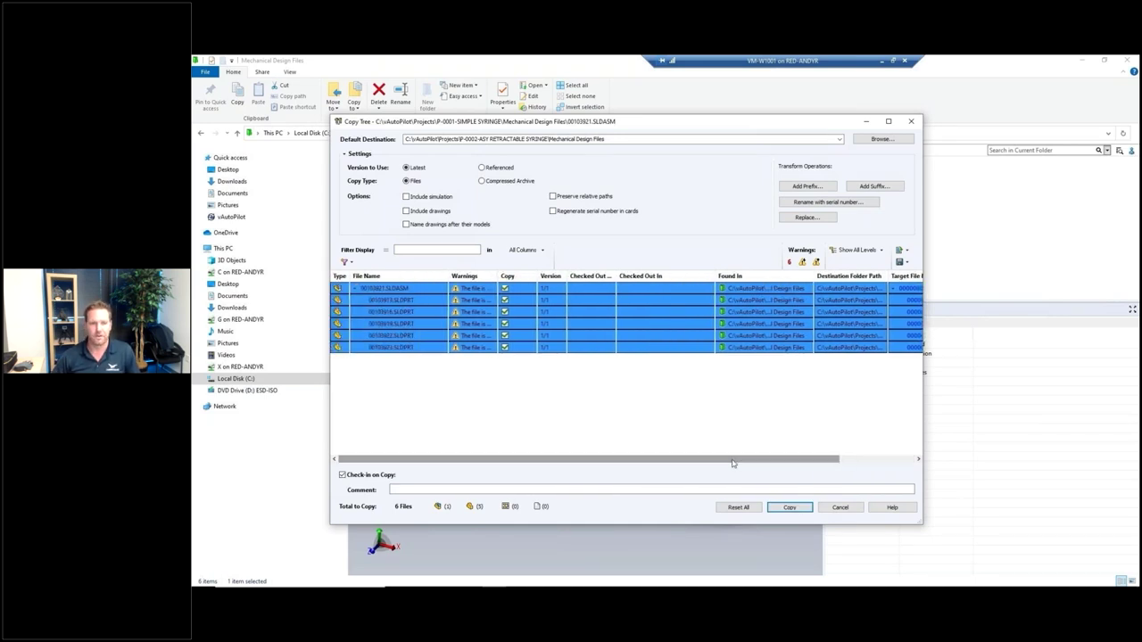
click(788, 508)
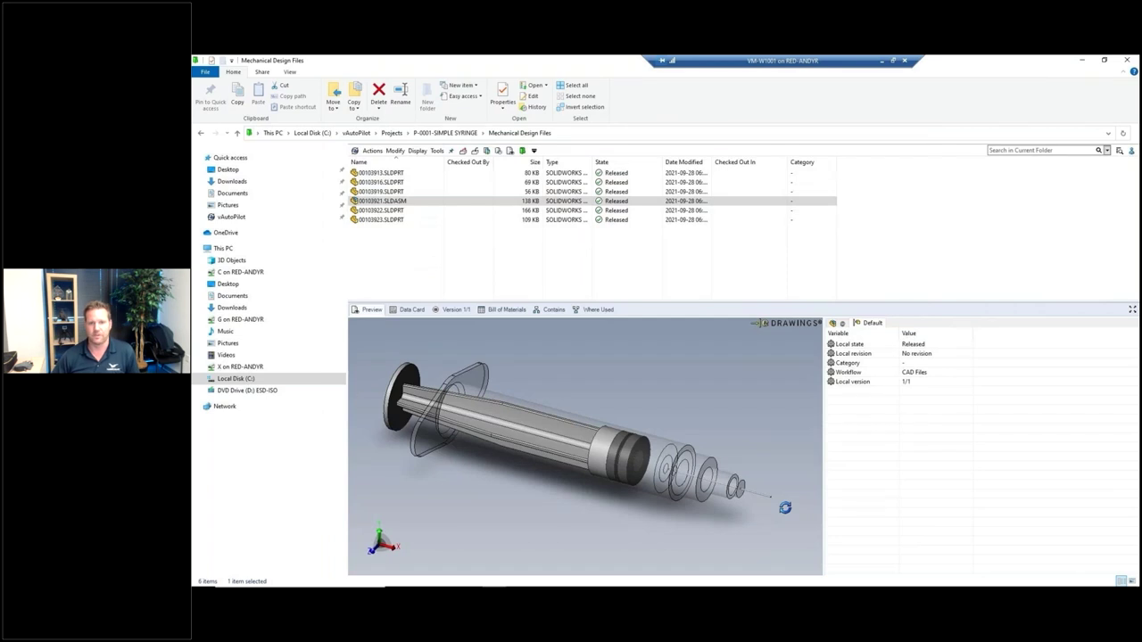
- Open P-0002's Mechanical Design Files and list the parts in 00000008.SLDASM under Contains
click(398, 133)
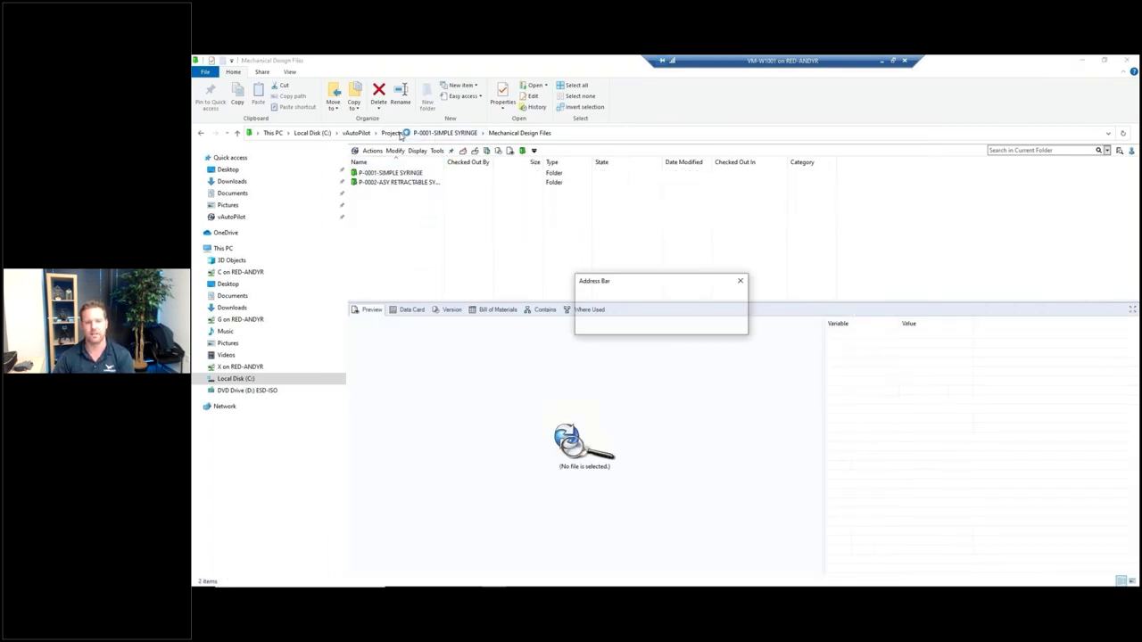
click(725, 326)
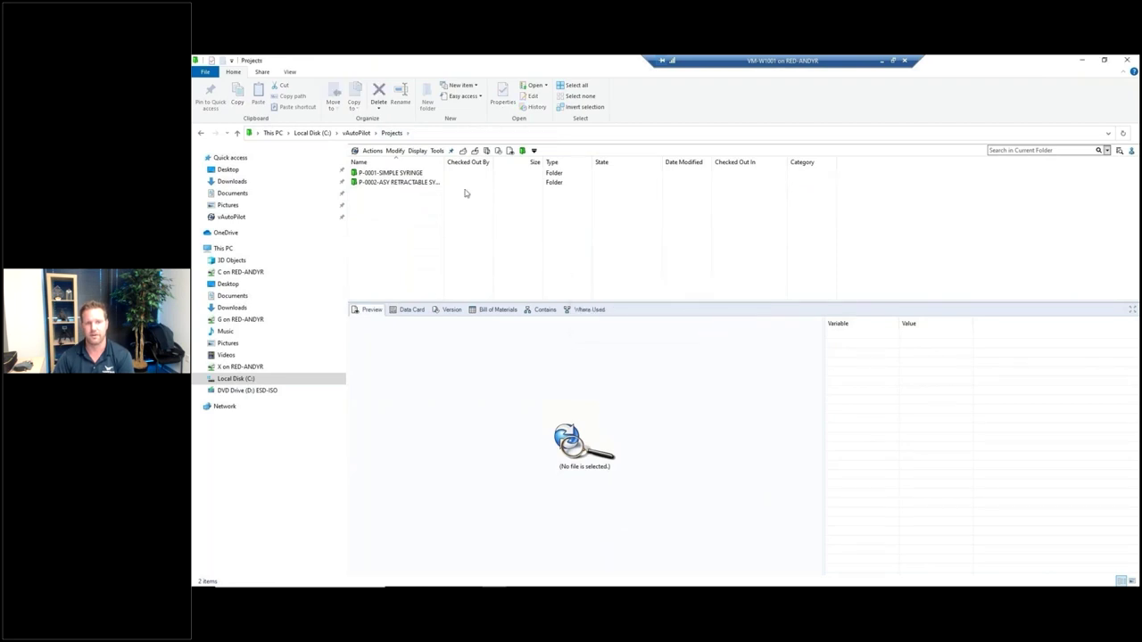
click(396, 182)
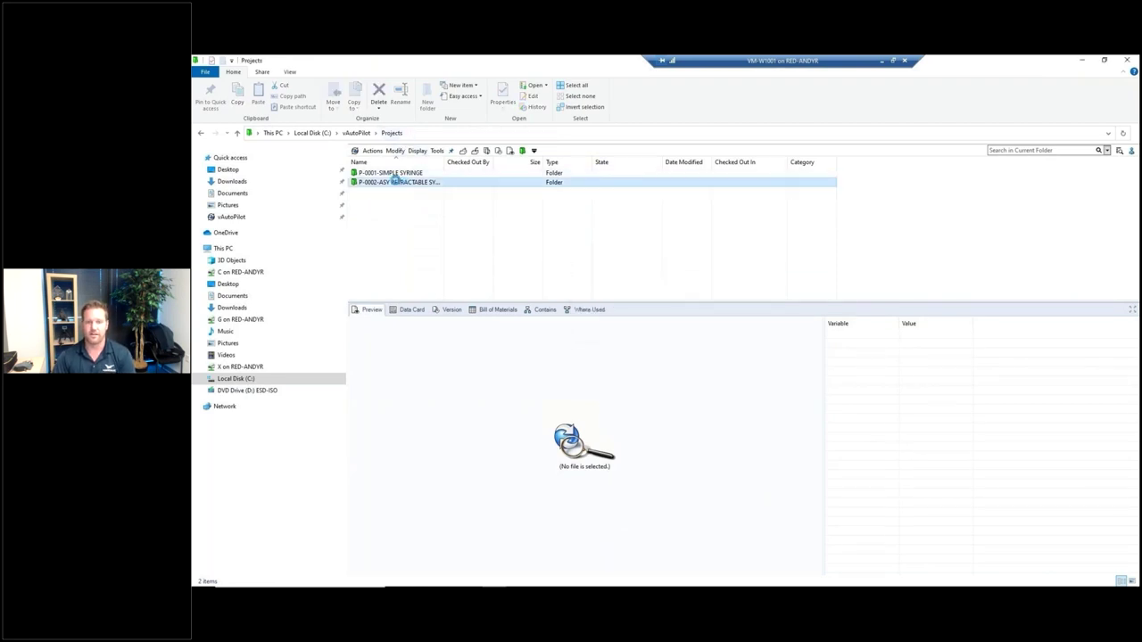
double_click(396, 182)
double_click(396, 191)
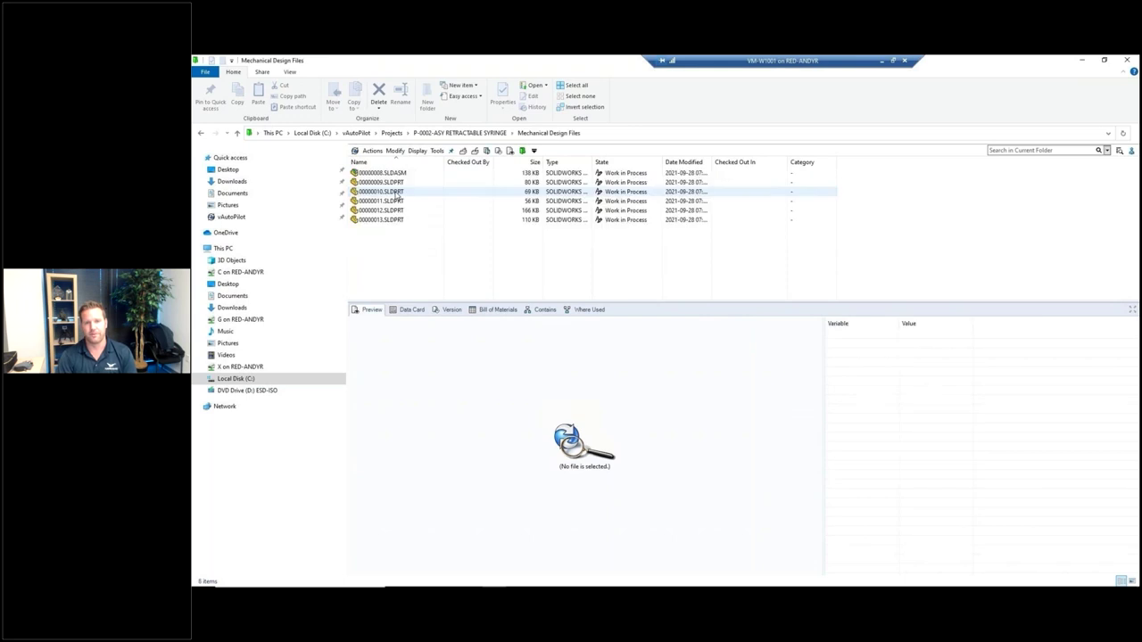
click(393, 174)
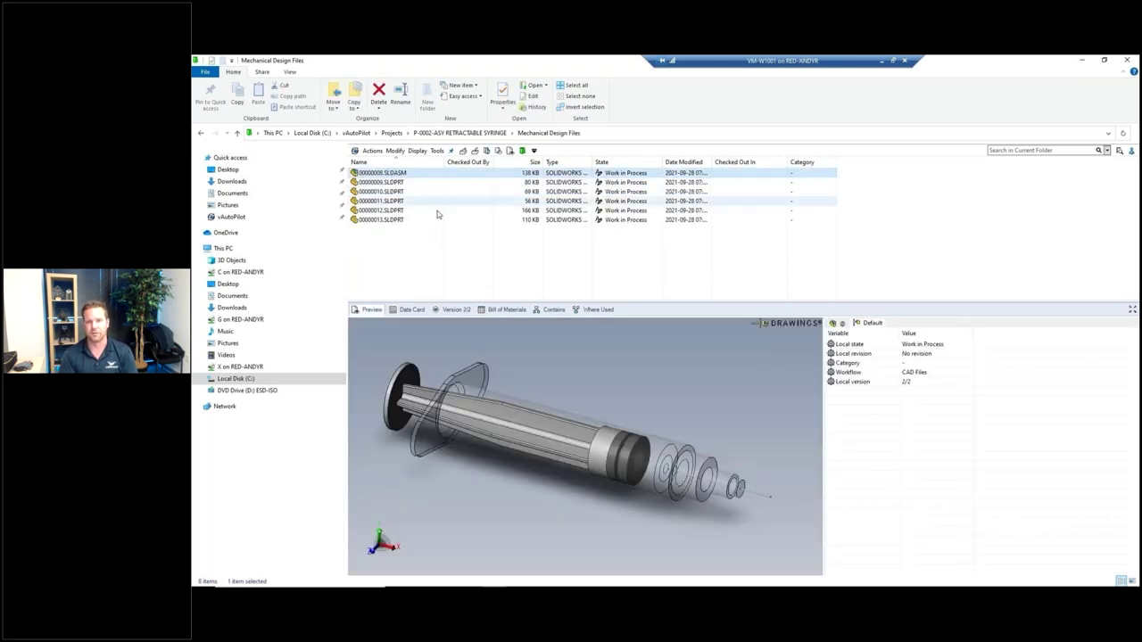
click(549, 310)
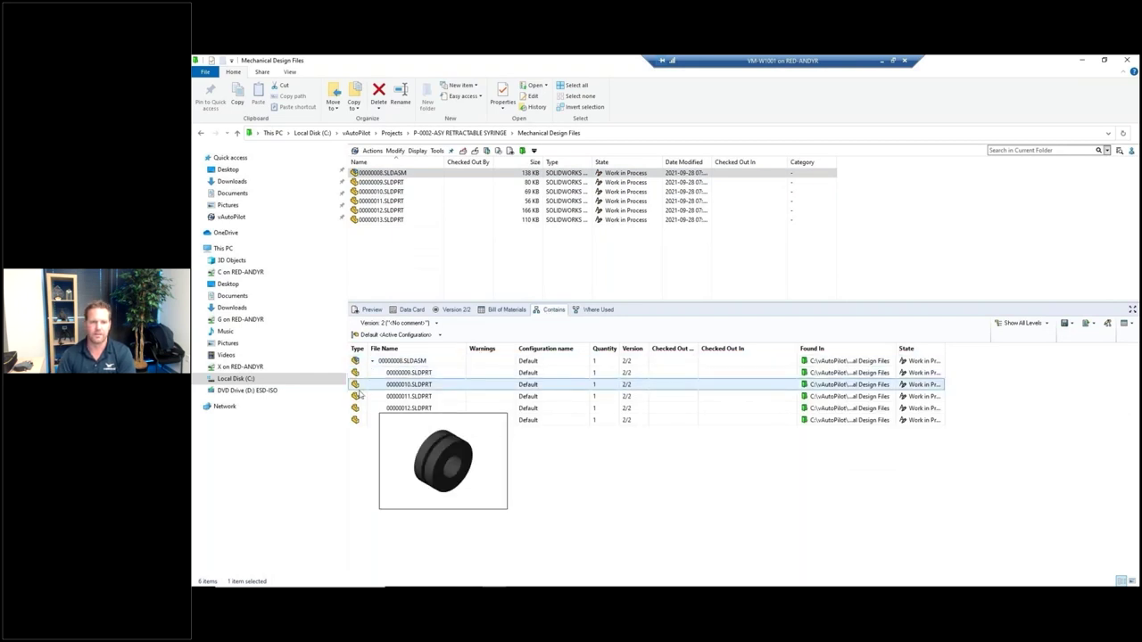
mouse_move(357, 420)
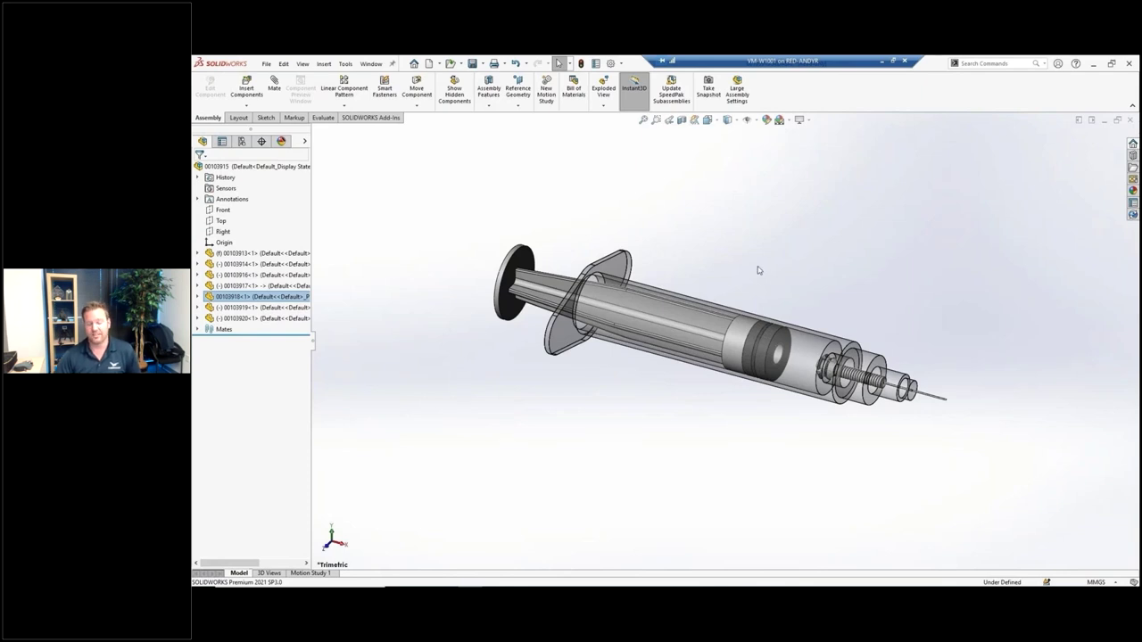
middle_drag(759, 272, 757, 296)
scroll(830, 379, up, 8)
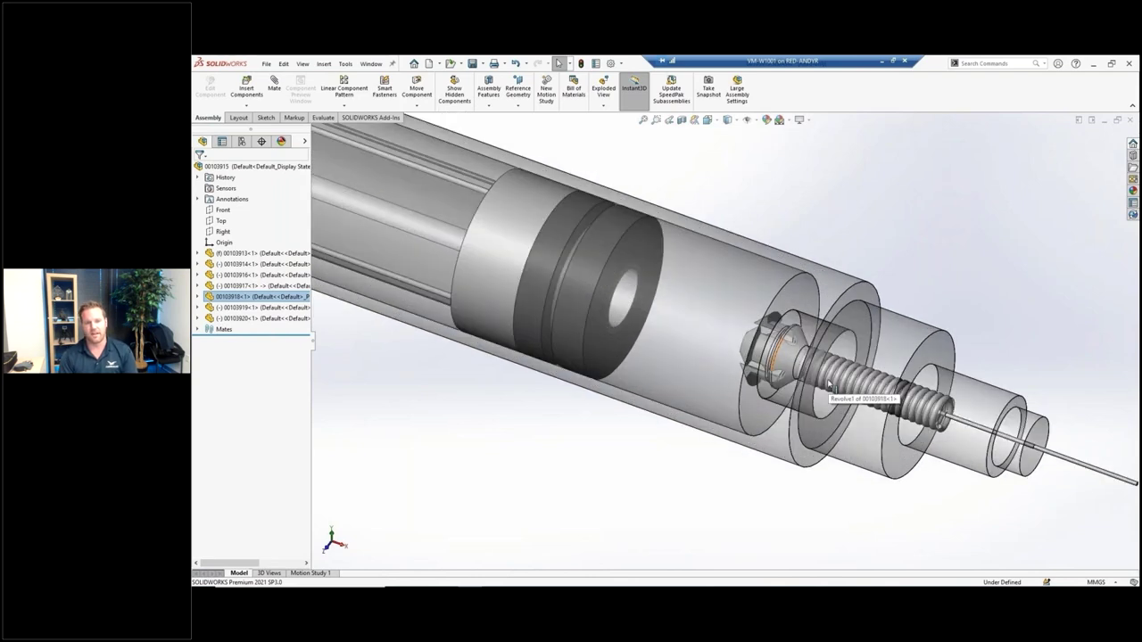
right_click(781, 355)
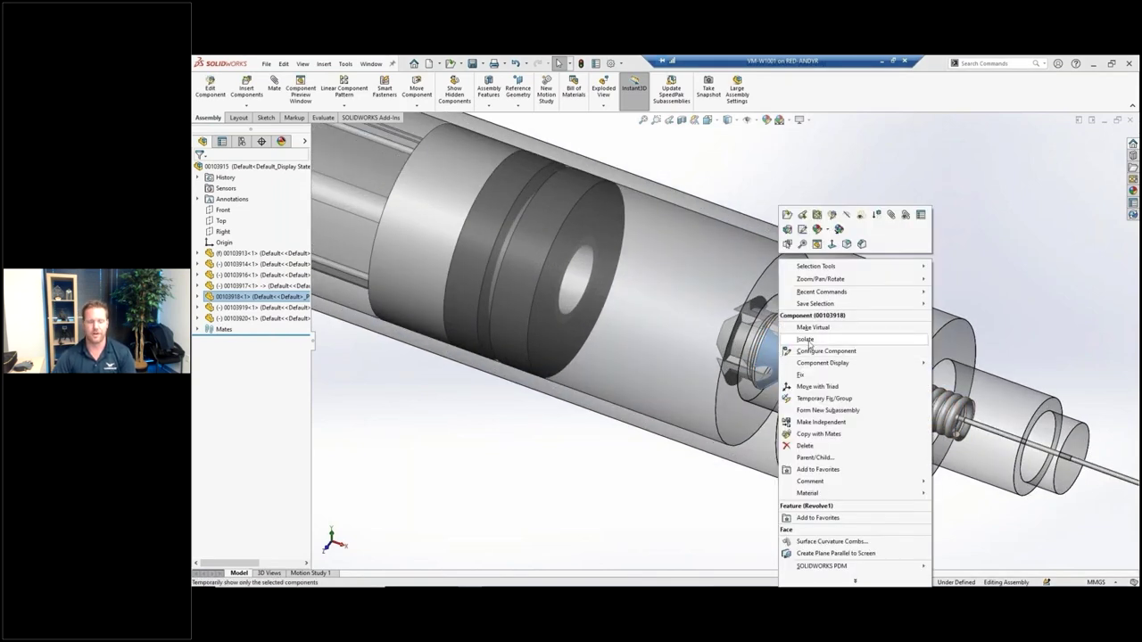
click(806, 340)
middle_drag(808, 343, 813, 308)
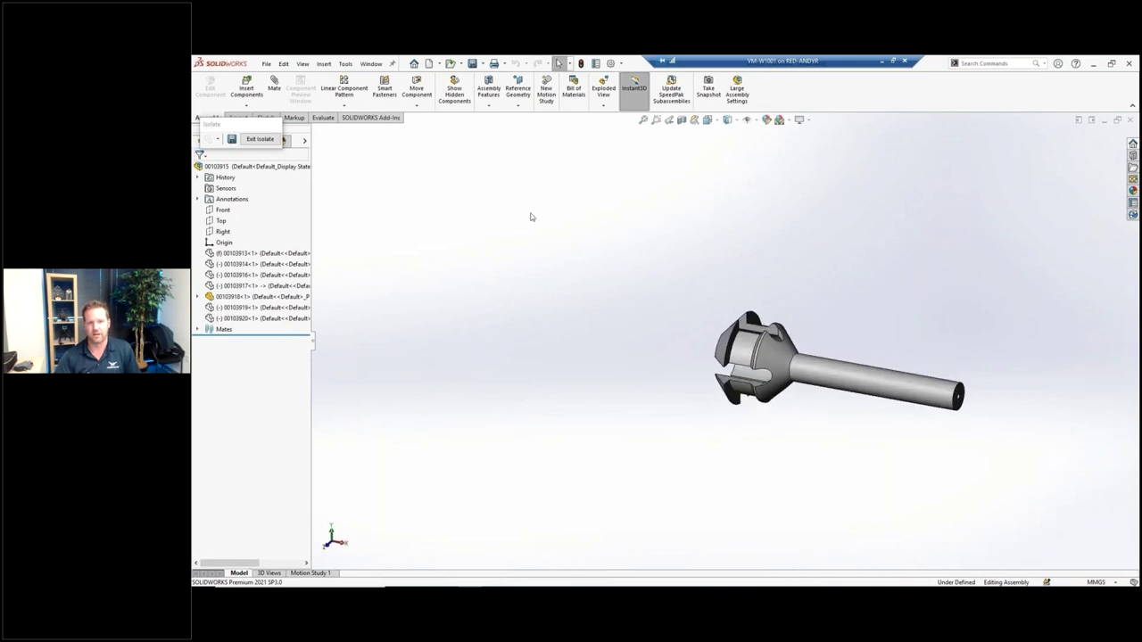
click(260, 139)
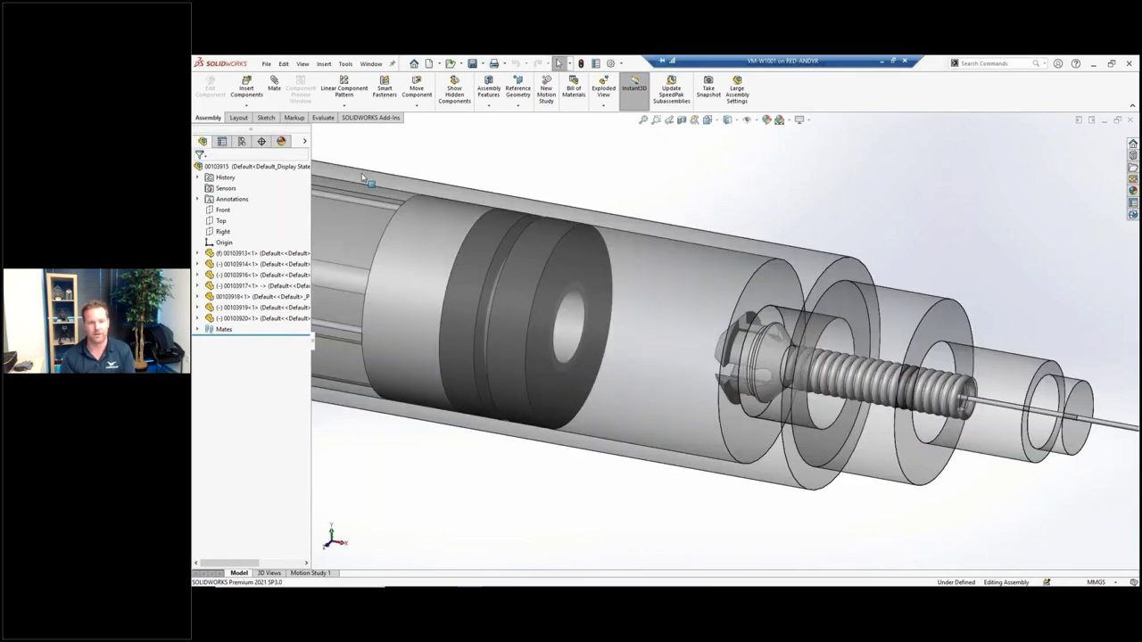
click(775, 301)
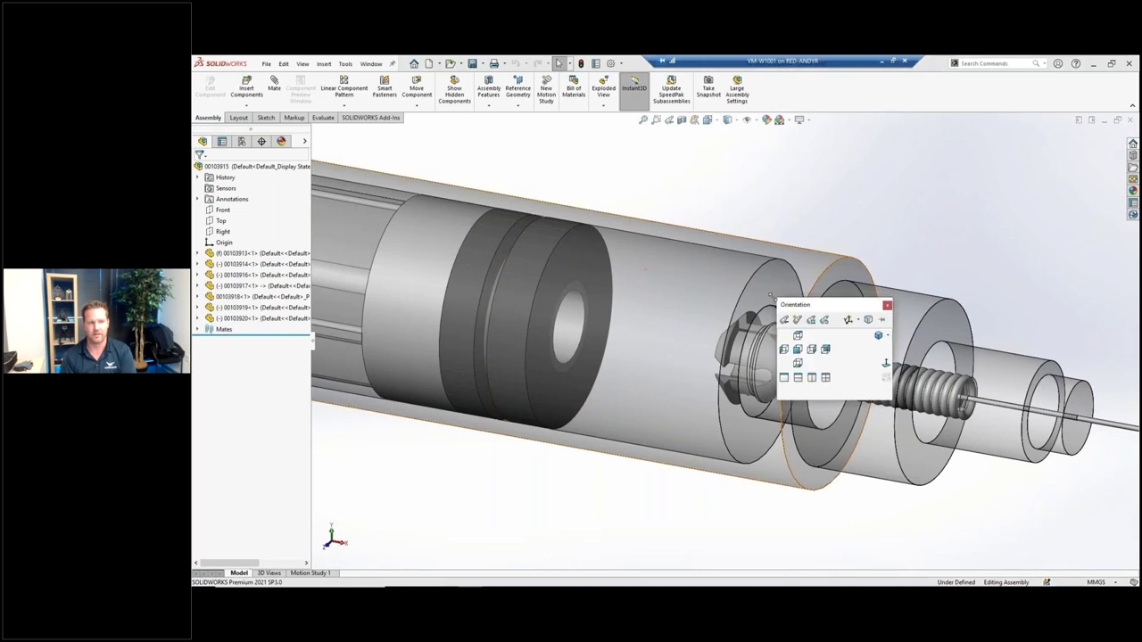
key(ctrl+1)
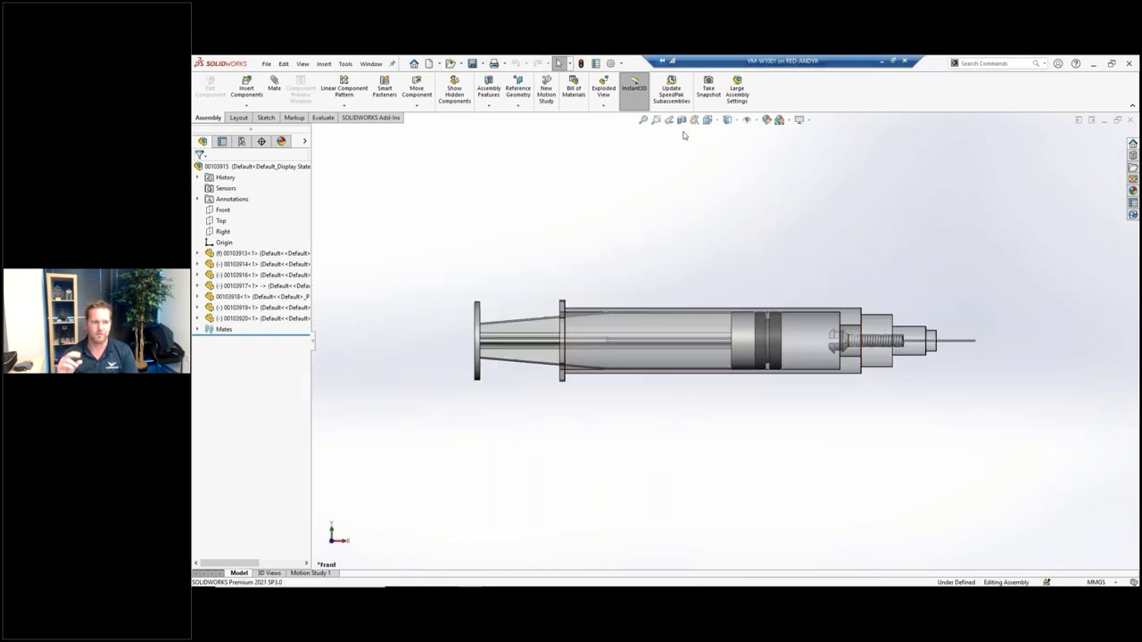
click(681, 120)
- Accept the section view and slide the inner cylinder toward the needle end
right_click(691, 166)
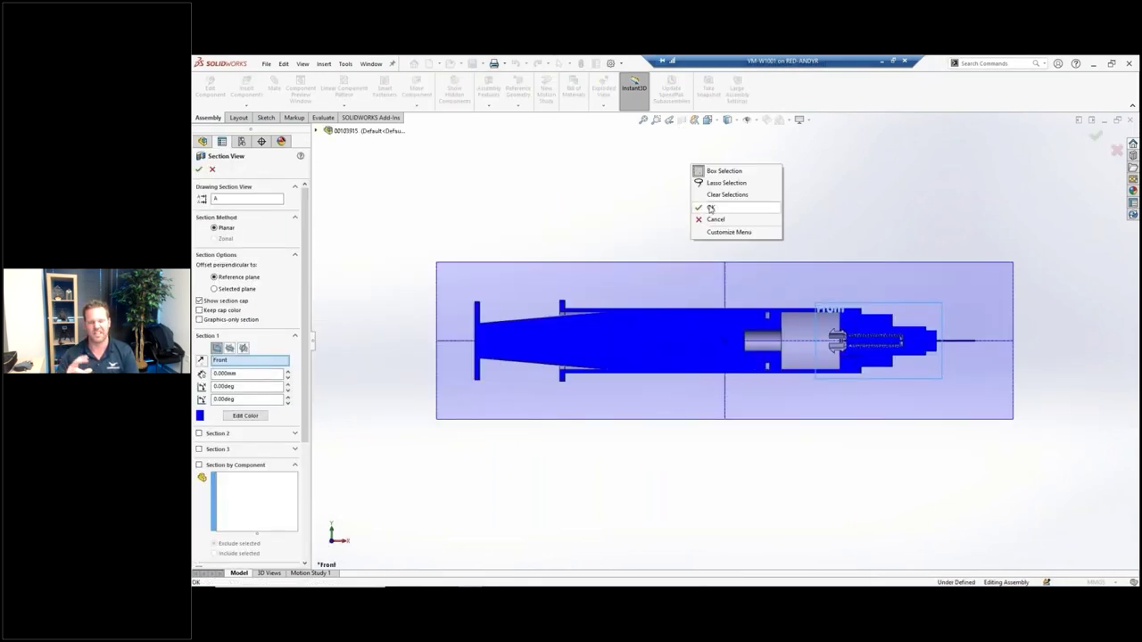
click(711, 207)
scroll(854, 345, down, 4)
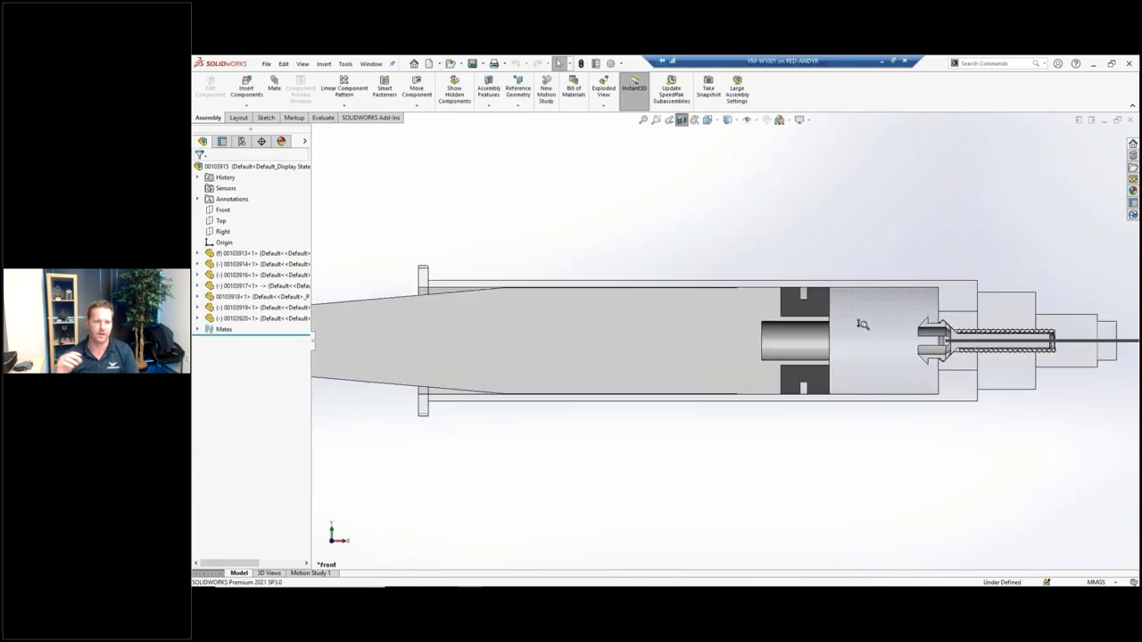
ctrl+middle_drag(914, 352, 675, 339)
click(575, 348)
drag(575, 348, 551, 349)
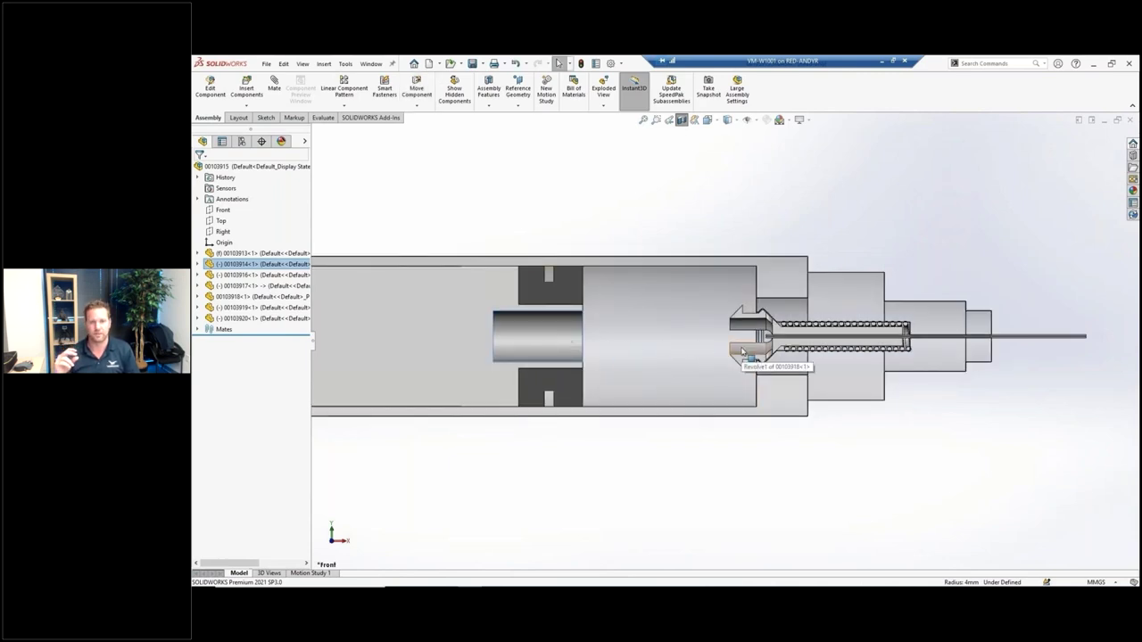
- Orbit the sectioned syringe into an angled 3-D view to inspect the collet and spring
middle_drag(737, 361, 706, 397)
scroll(816, 340, down, 5)
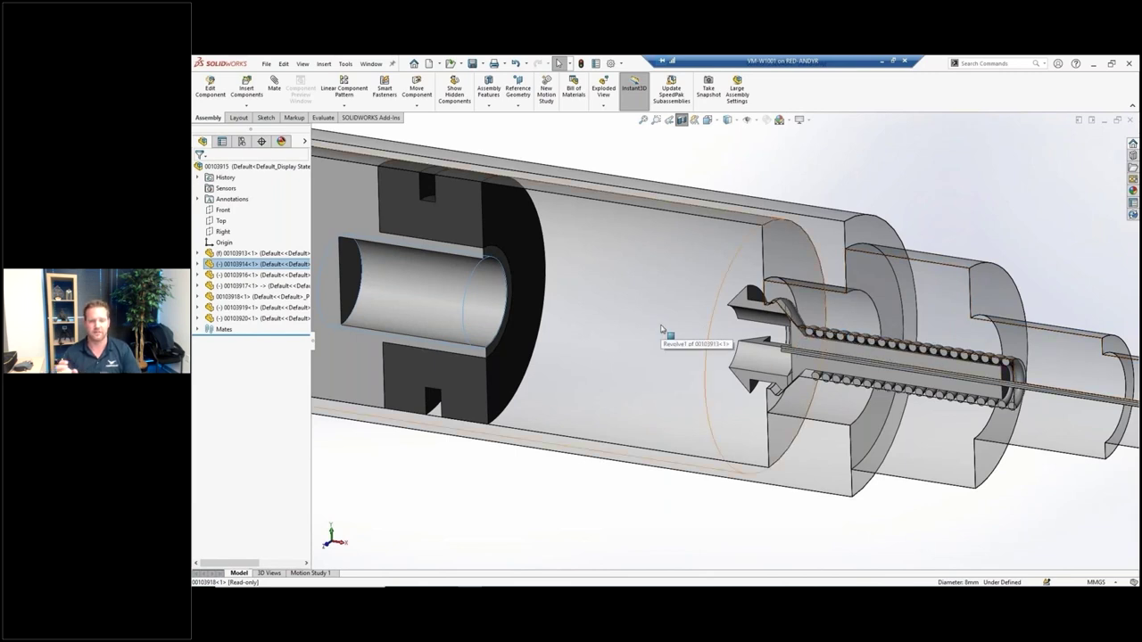
scroll(660, 348, up, 3)
scroll(660, 370, up, 5)
click(662, 406)
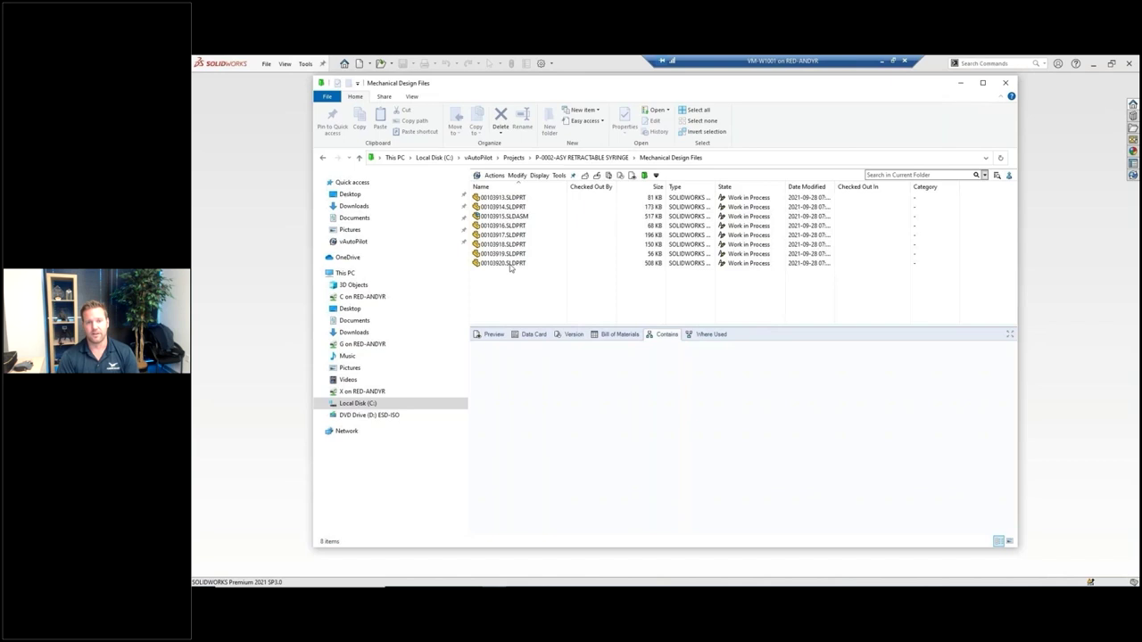
- Start the Change State 'Submit for Analysis' transition on 00103915.SLDASM
click(508, 217)
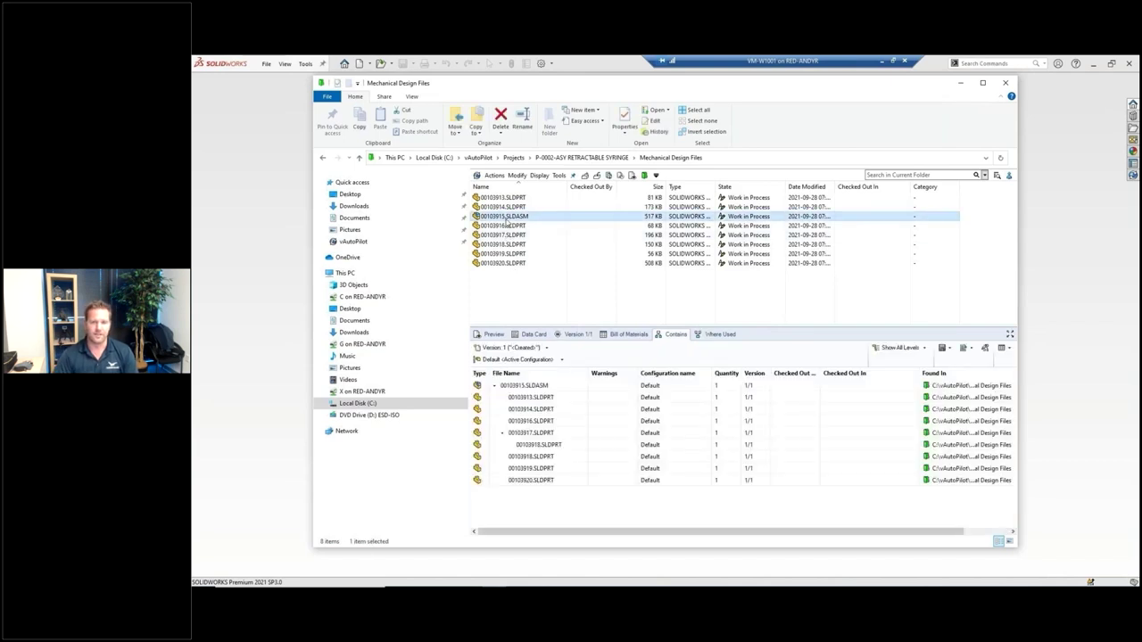
right_click(507, 221)
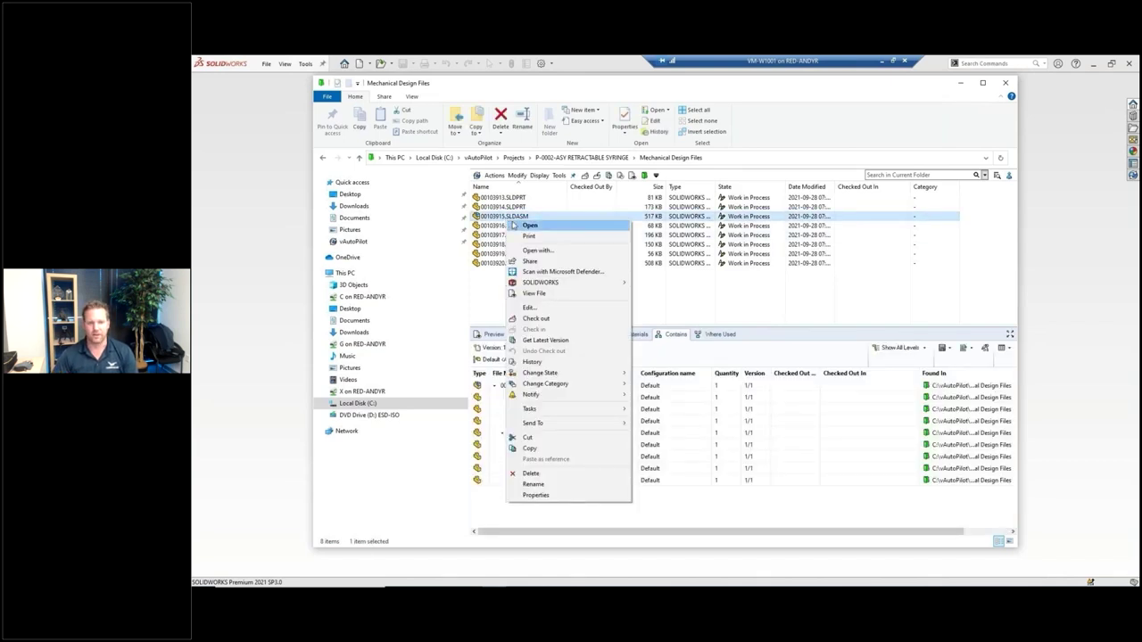
mouse_move(563, 375)
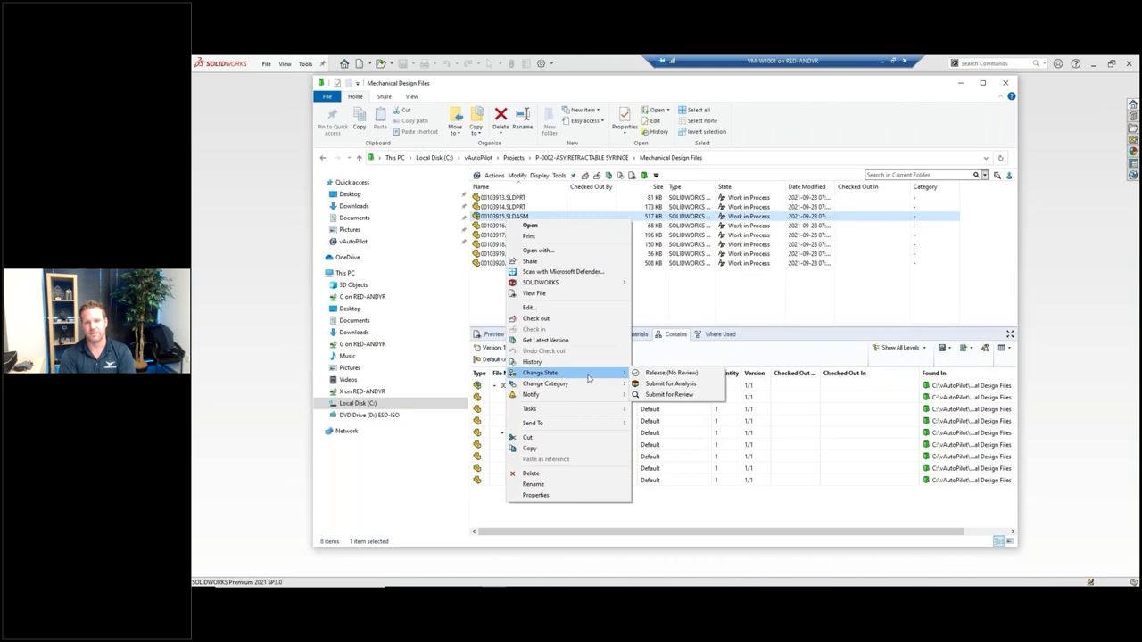
click(698, 386)
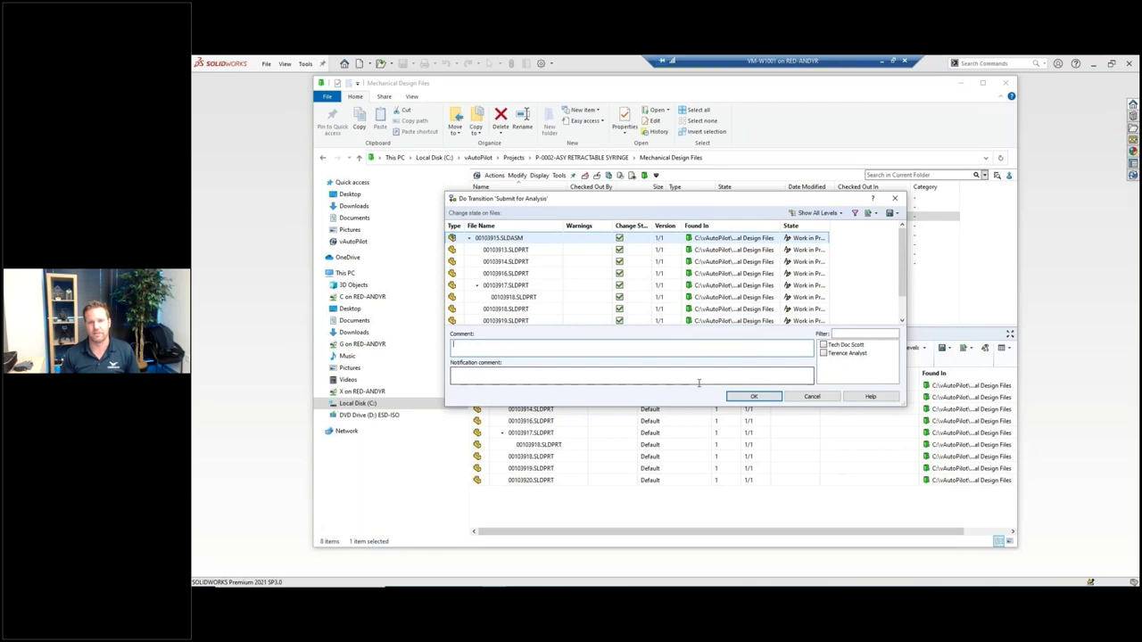
- Move the assembly to FEA Analysis, commented FIRST RELEASE, notifying both recipients about the snap-fit clearance check
text(FIRST RELEASE)
click(452, 373)
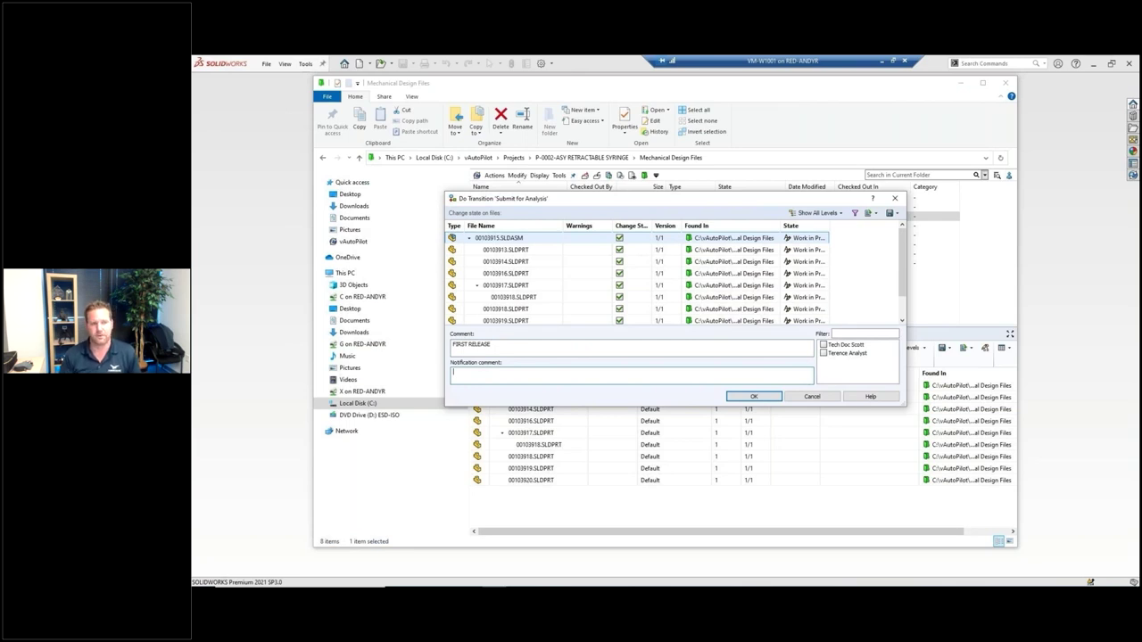
text(Please start assembly docu)
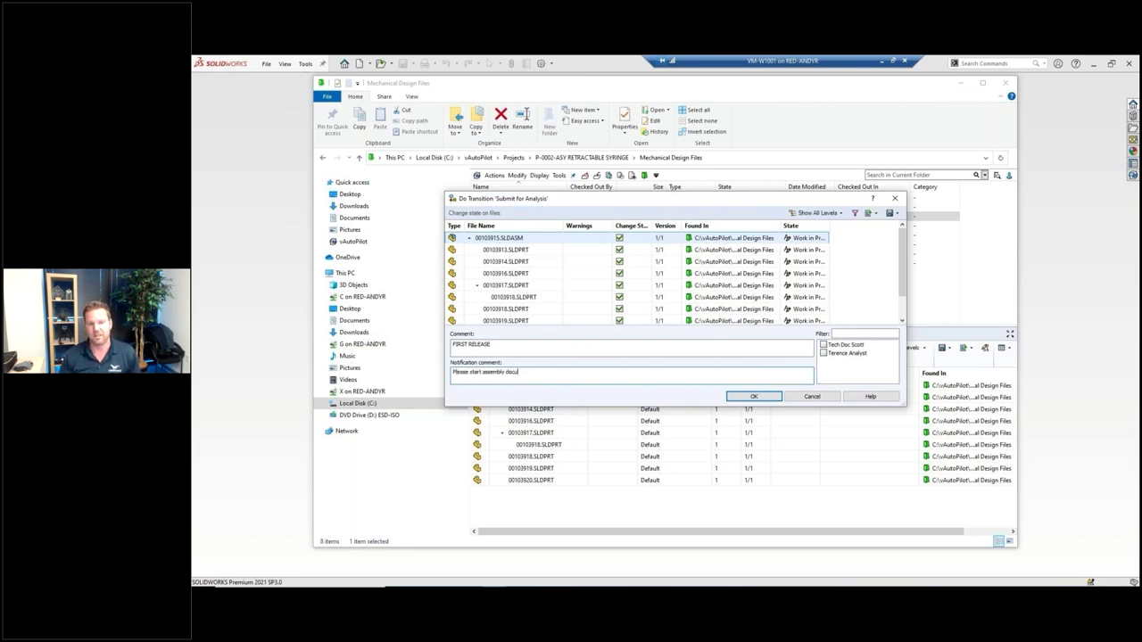
text(mentation & )
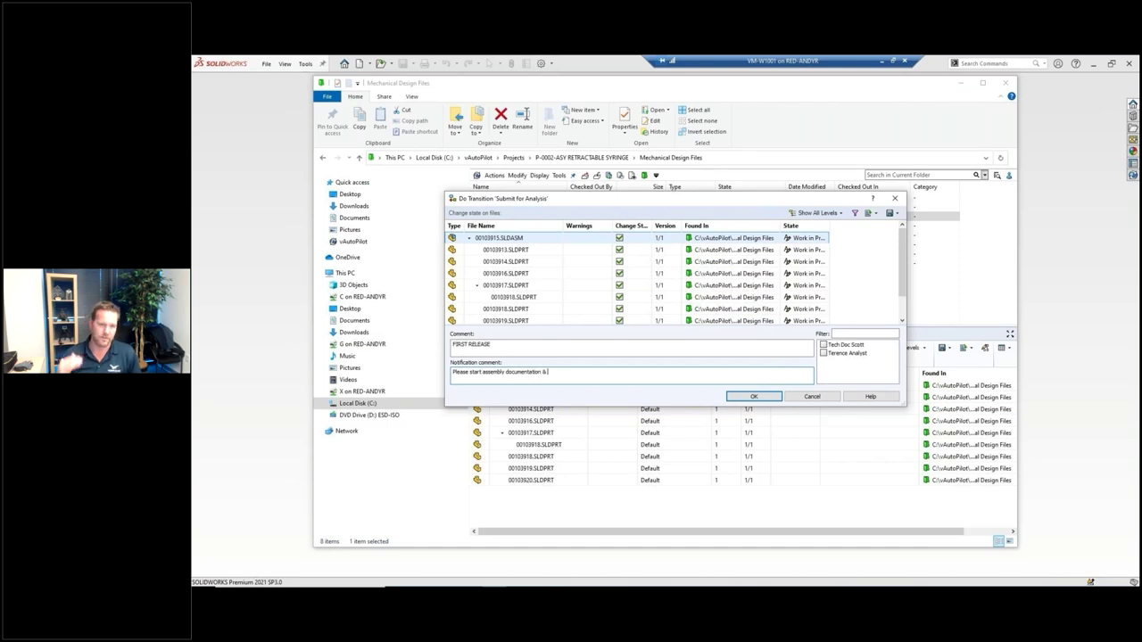
text(run analysis on snap fit component to ensure clearance)
click(824, 345)
click(824, 354)
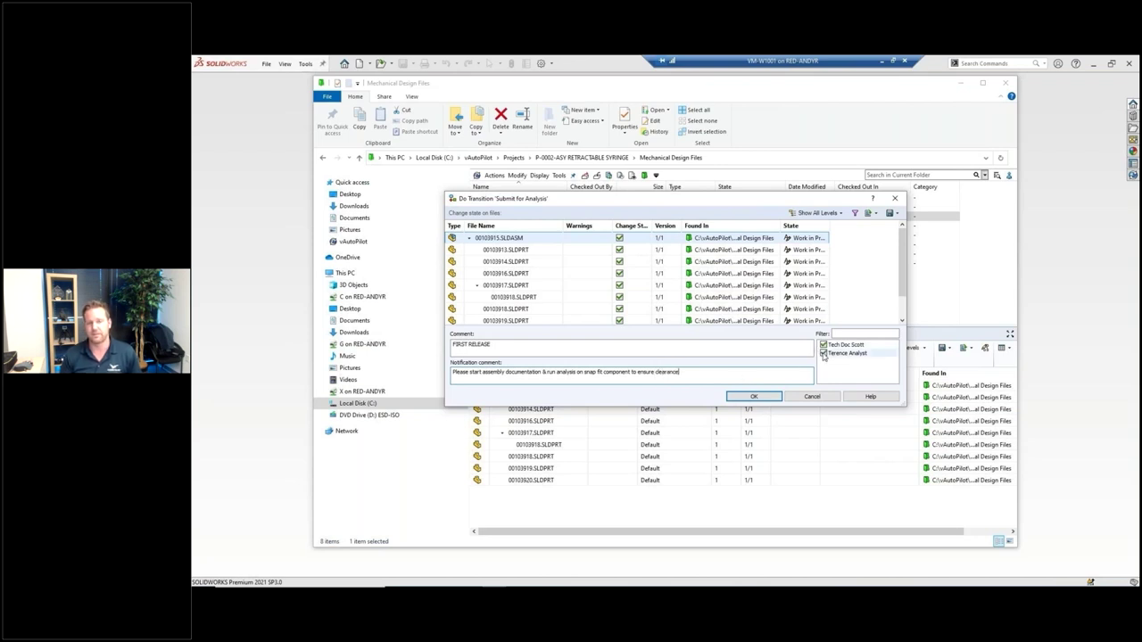
click(754, 397)
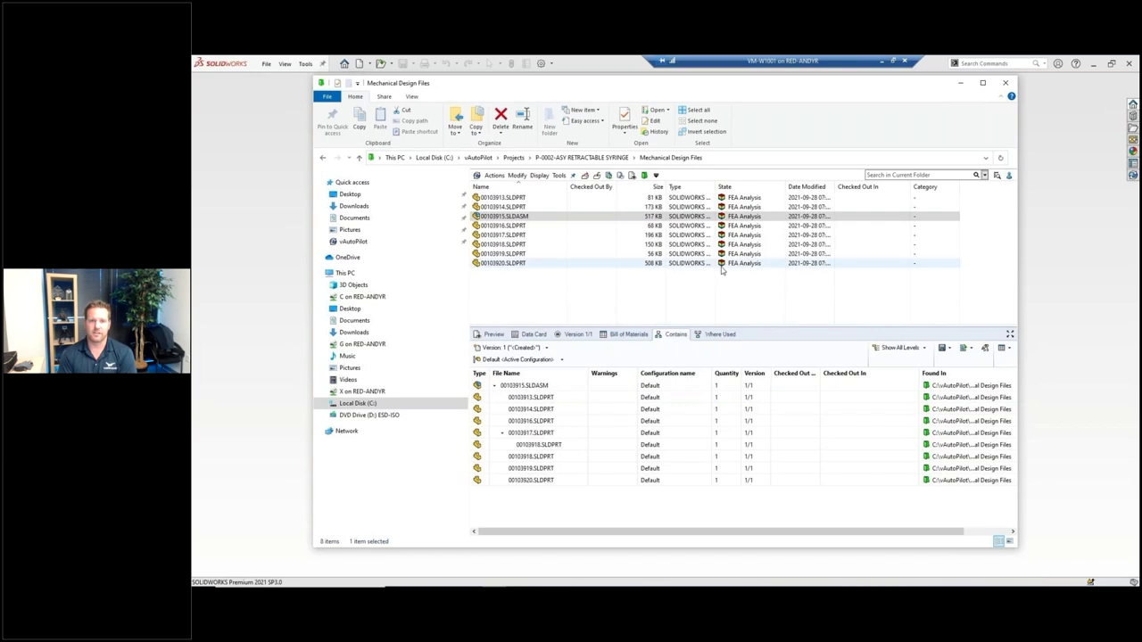
- Launch SOLIDWORKS PDM Administration and log into the vAutoPilot vault
key(super)
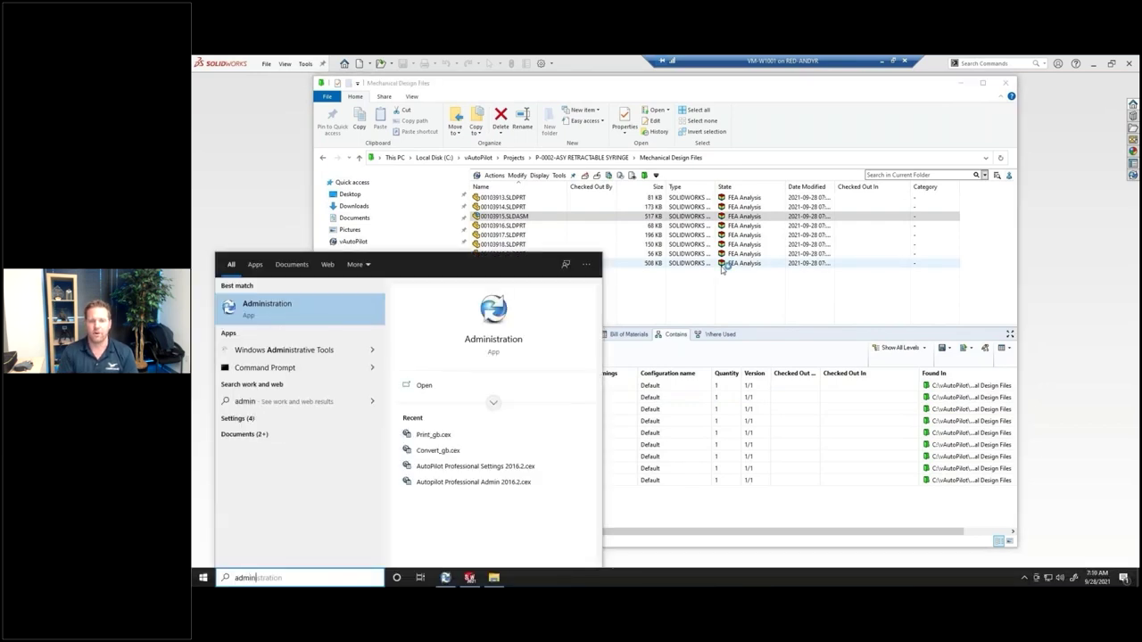
key(Return)
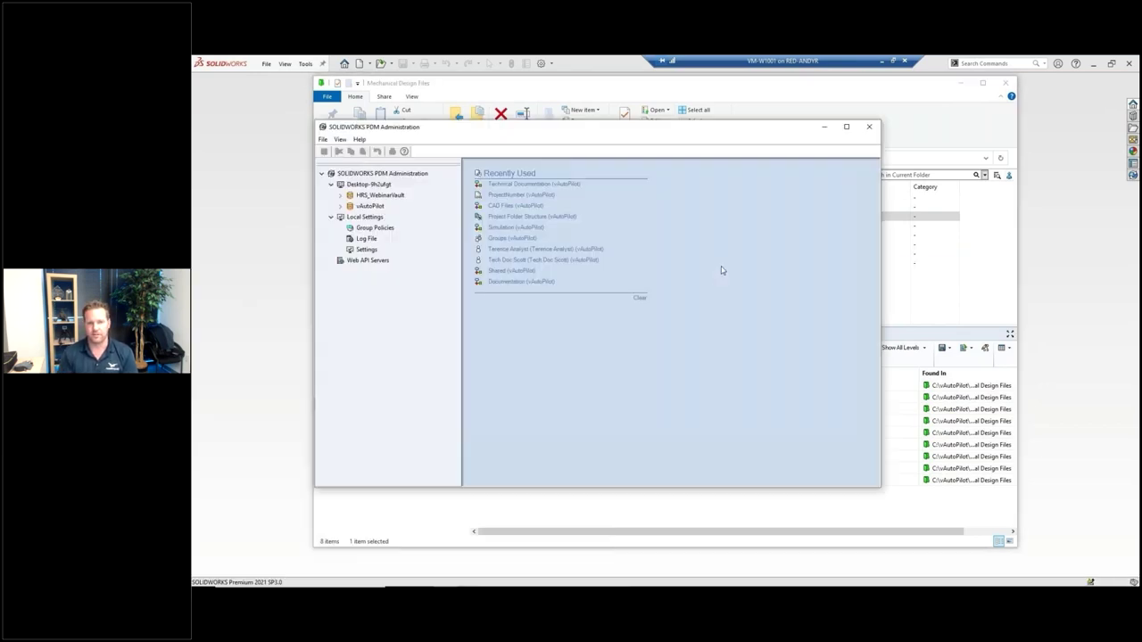
click(340, 207)
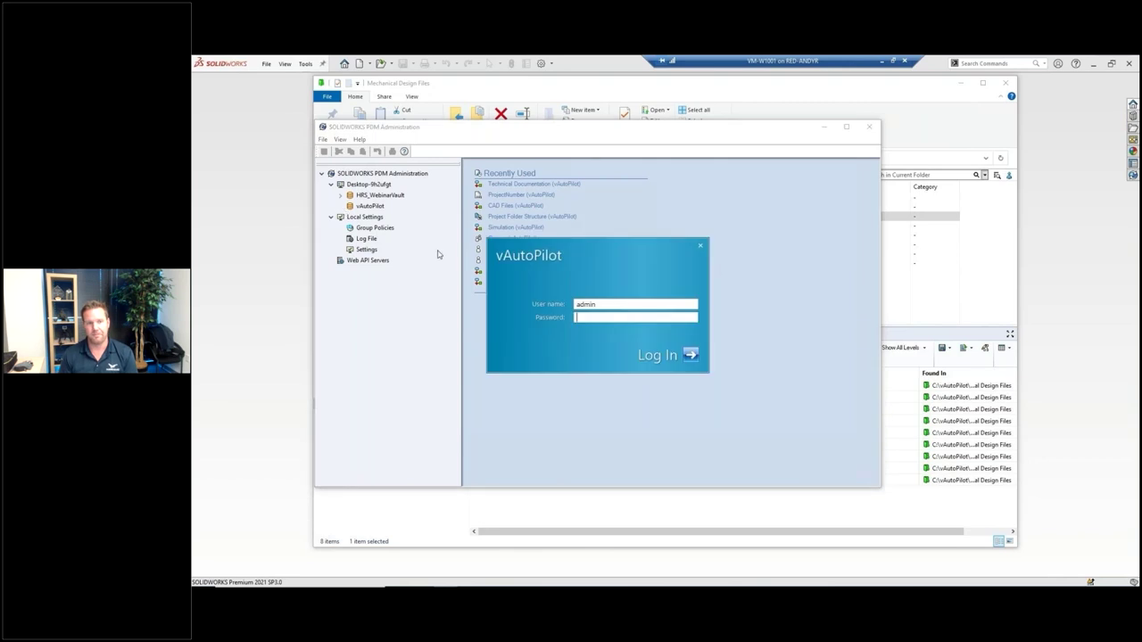
click(687, 355)
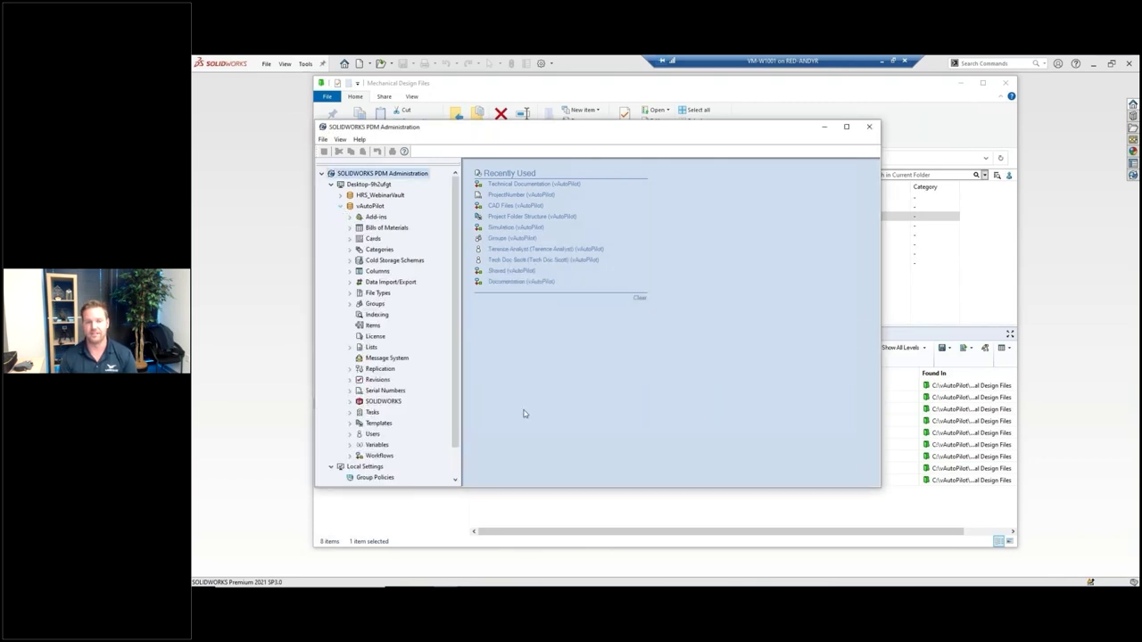
- Review the CAD Files workflow diagram, then display the Simulation workflow
click(350, 456)
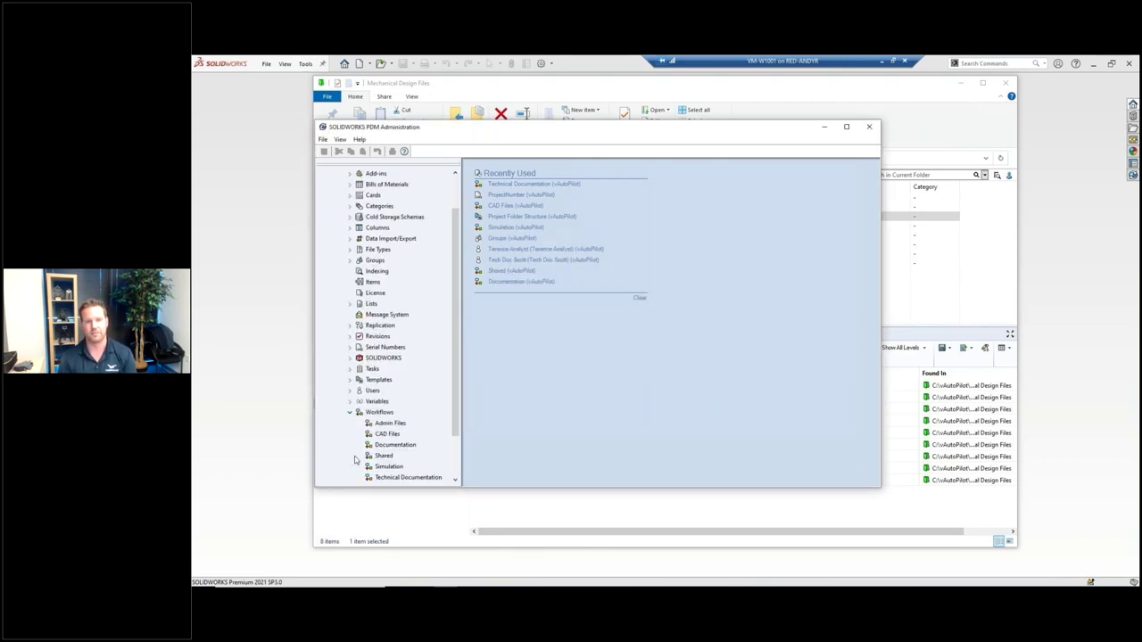
scroll(357, 460, down, 1)
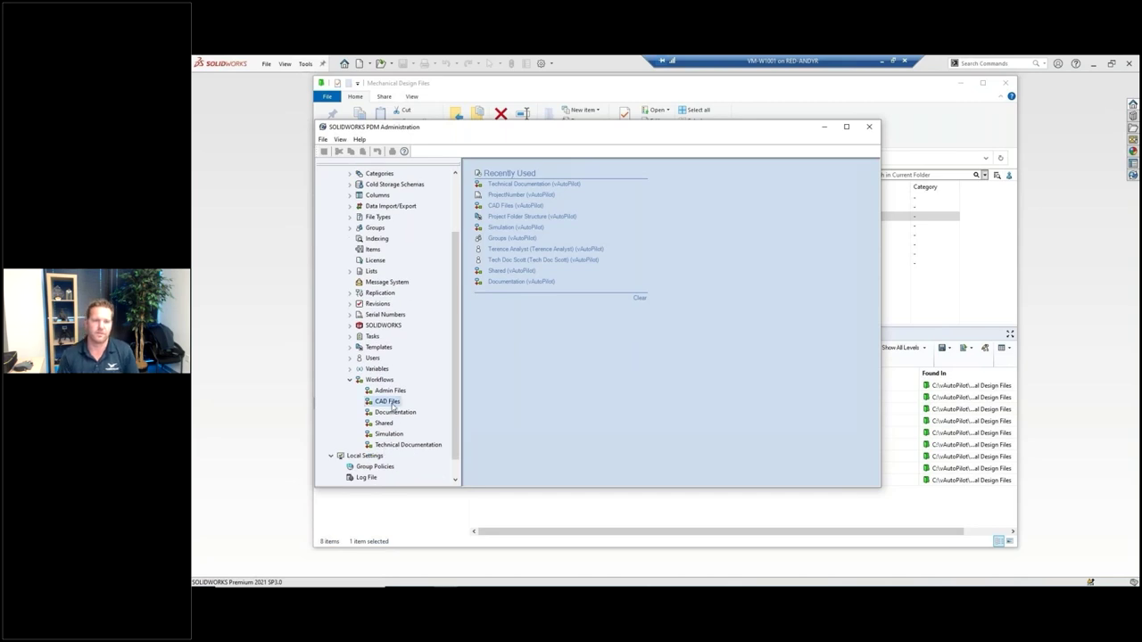
double_click(391, 405)
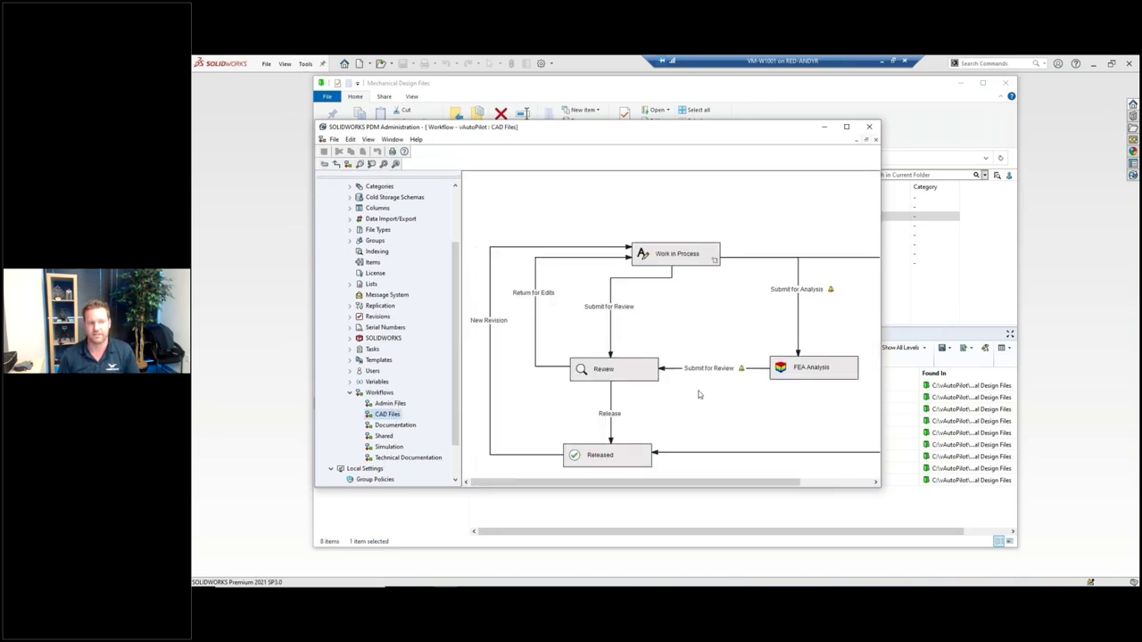
drag(880, 489, 948, 524)
scroll(554, 280, up, 1)
scroll(552, 280, up, 1)
drag(647, 517, 638, 518)
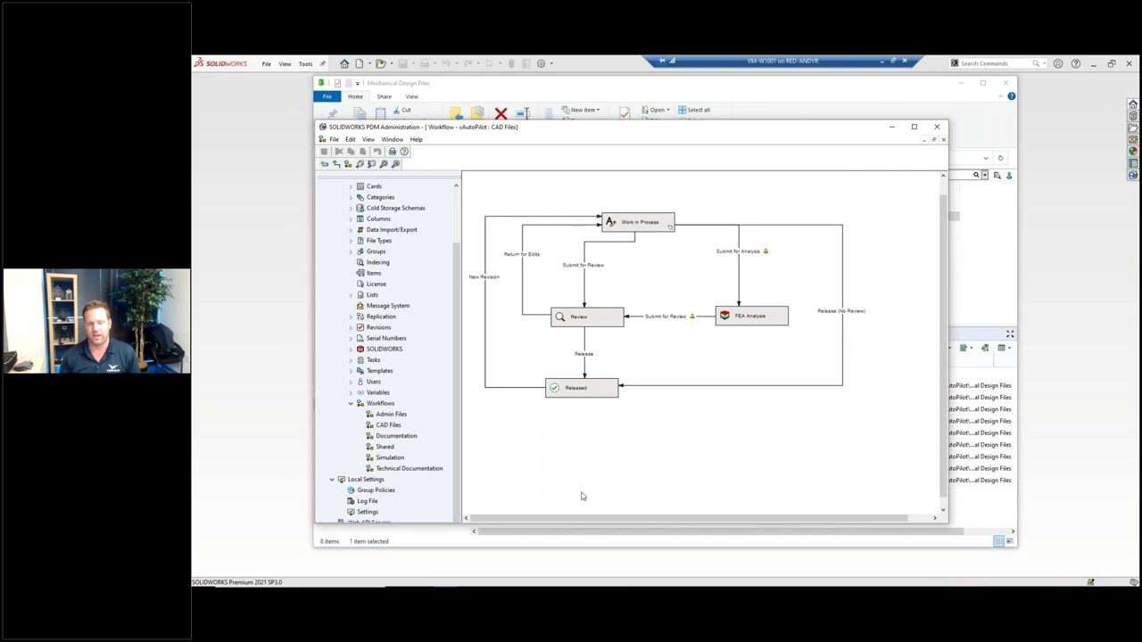
click(386, 461)
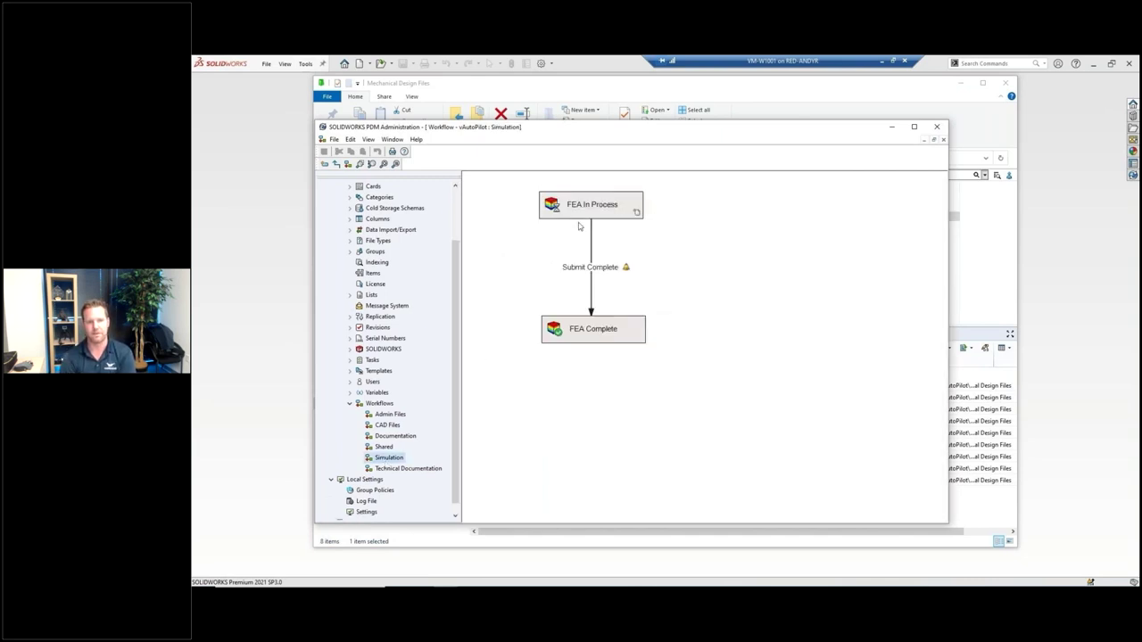
- Select the FEA Complete state, then close the PDM Administration window
click(585, 318)
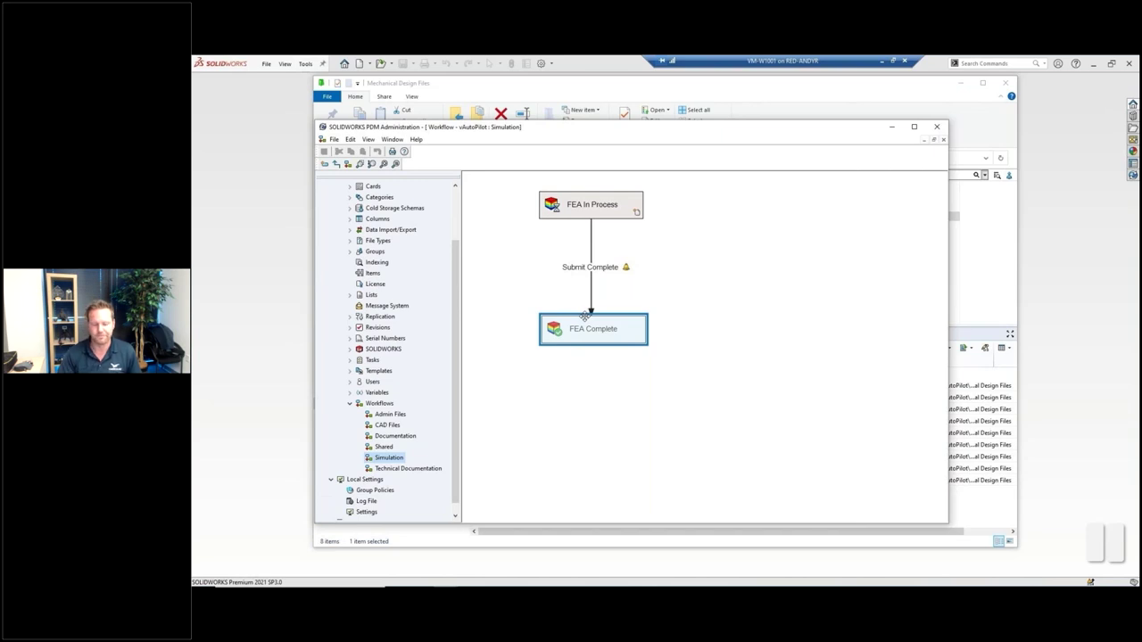
click(937, 126)
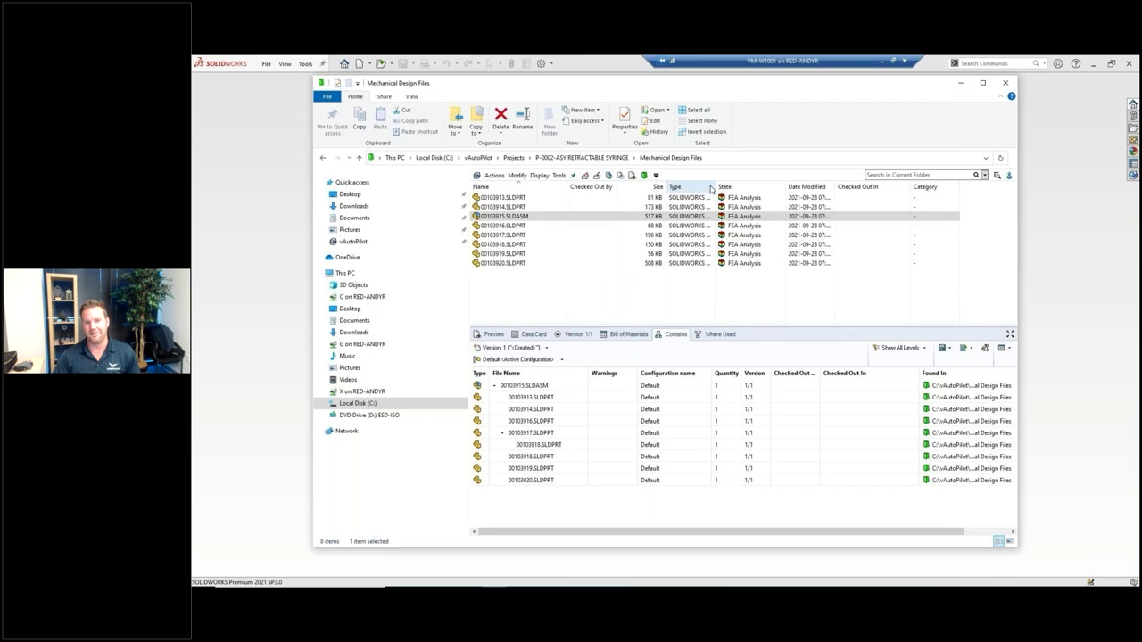
- Start a branch of 00103915.SLDASM named FIRST PASS SIMULATION
click(497, 217)
click(558, 176)
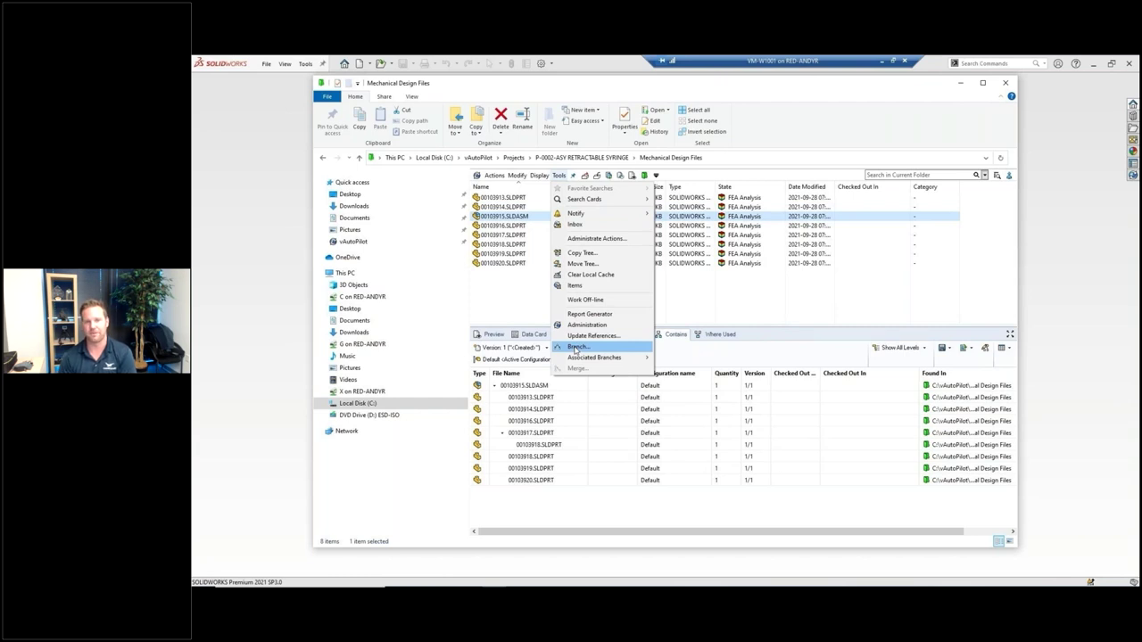
click(575, 348)
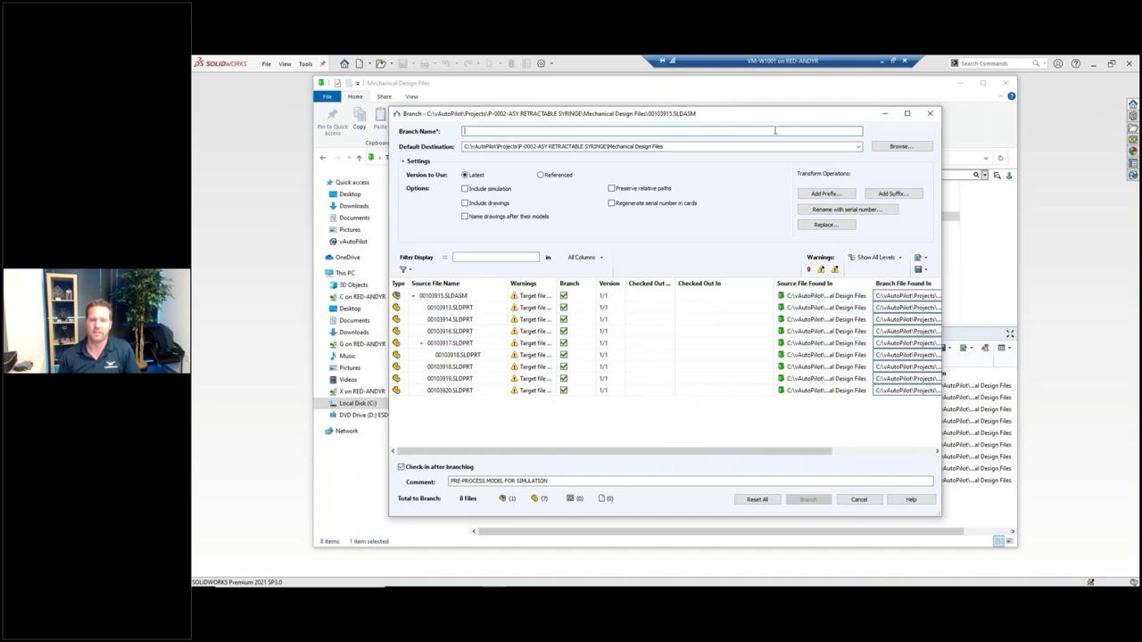
text(FIRST P)
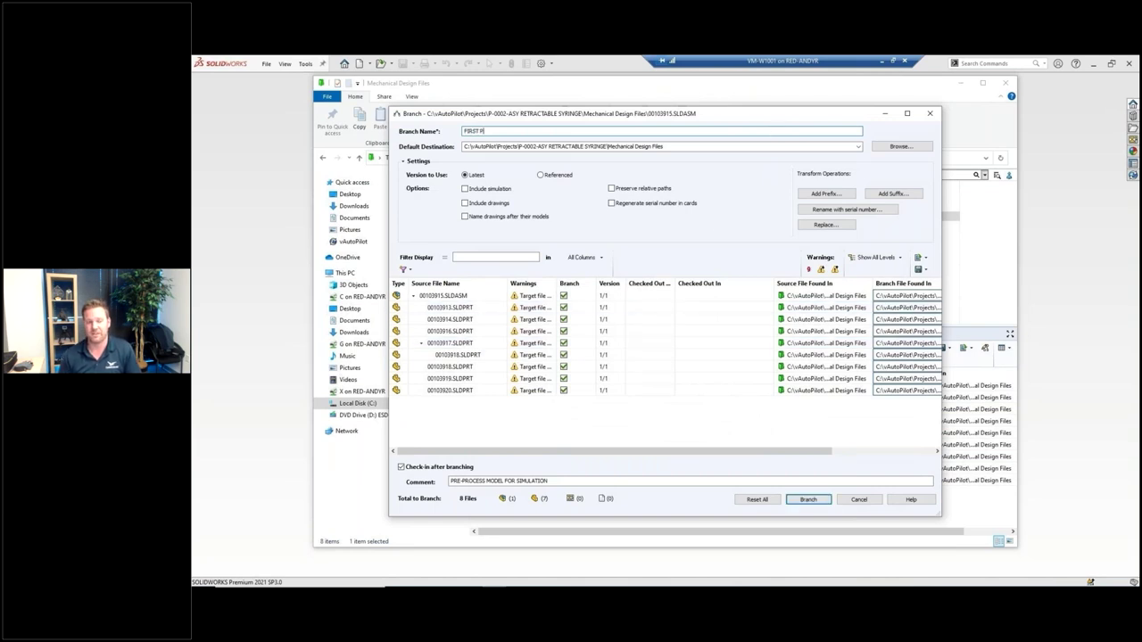
text(ASS SIMULATION)
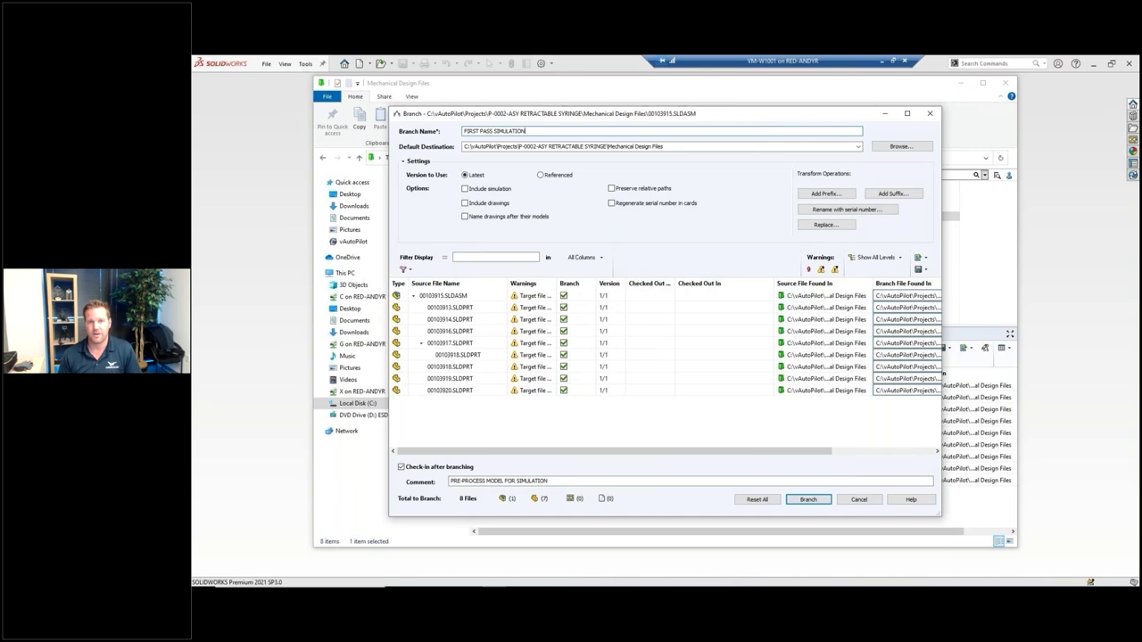
- Set the branch destination to the syringe project's Simulation folder
click(897, 147)
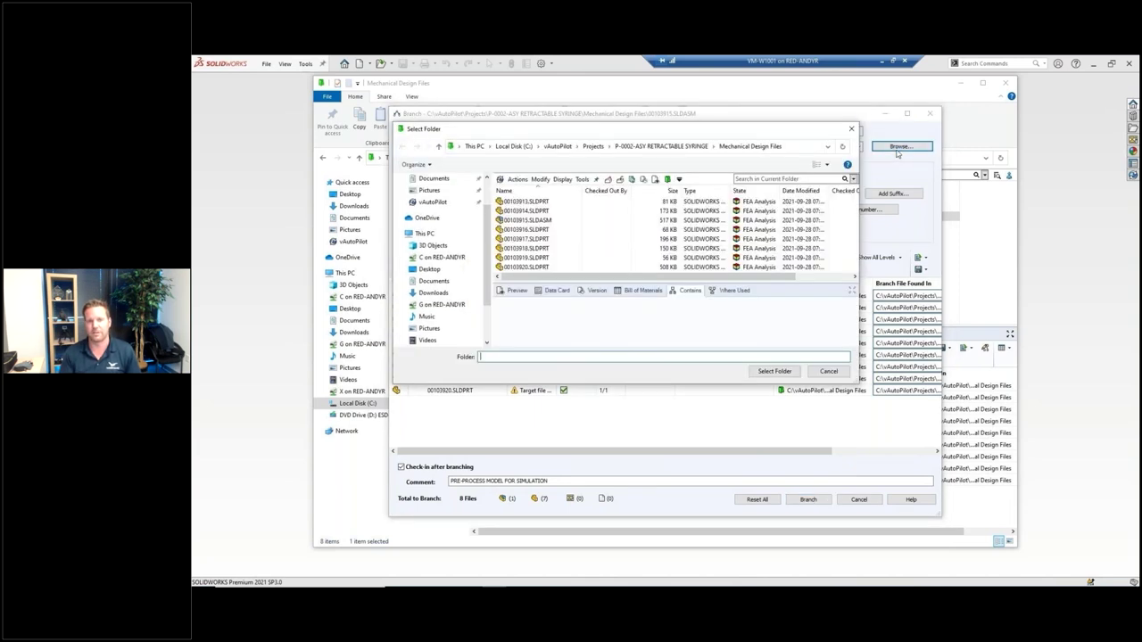
click(688, 148)
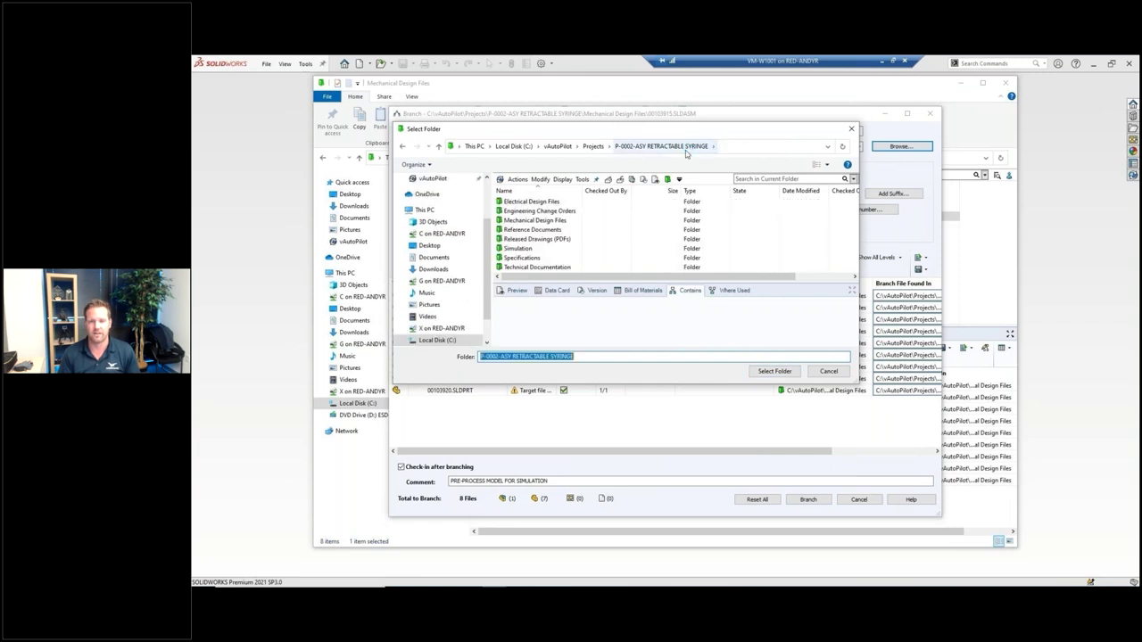
click(516, 249)
double_click(515, 249)
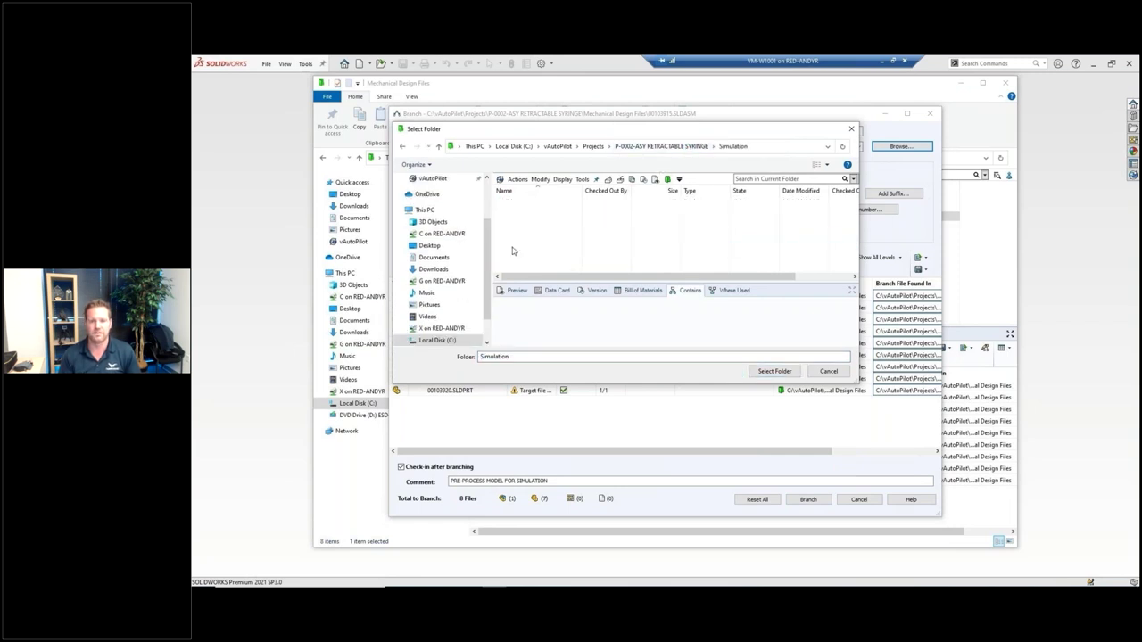
click(766, 372)
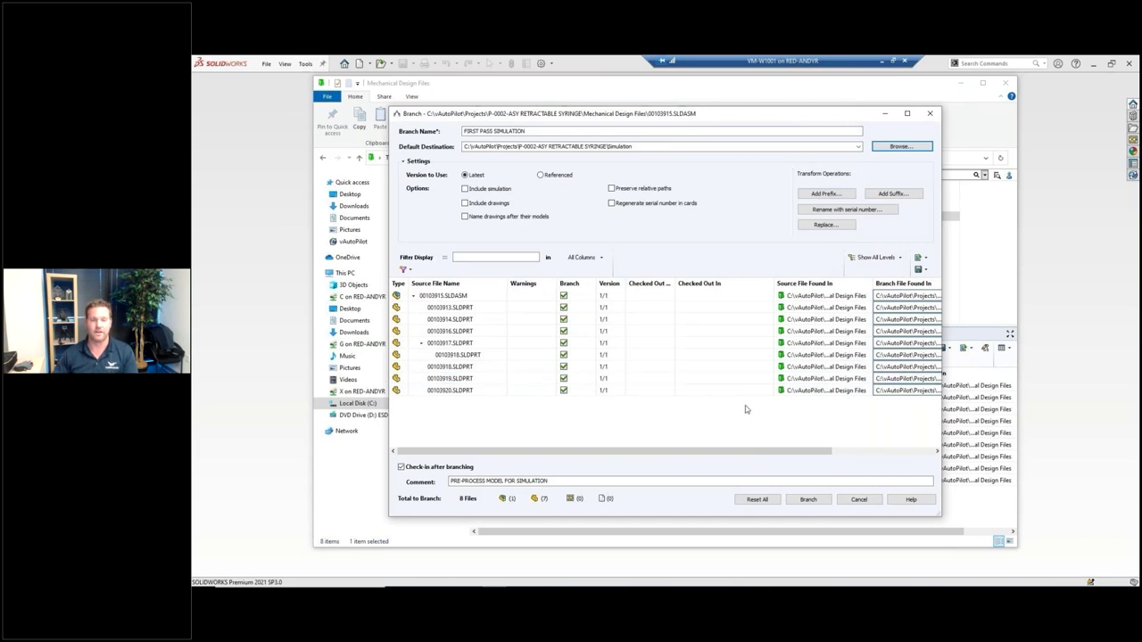
- Add the SIM_ prefix to all eight files being branched
drag(736, 420, 584, 294)
click(826, 195)
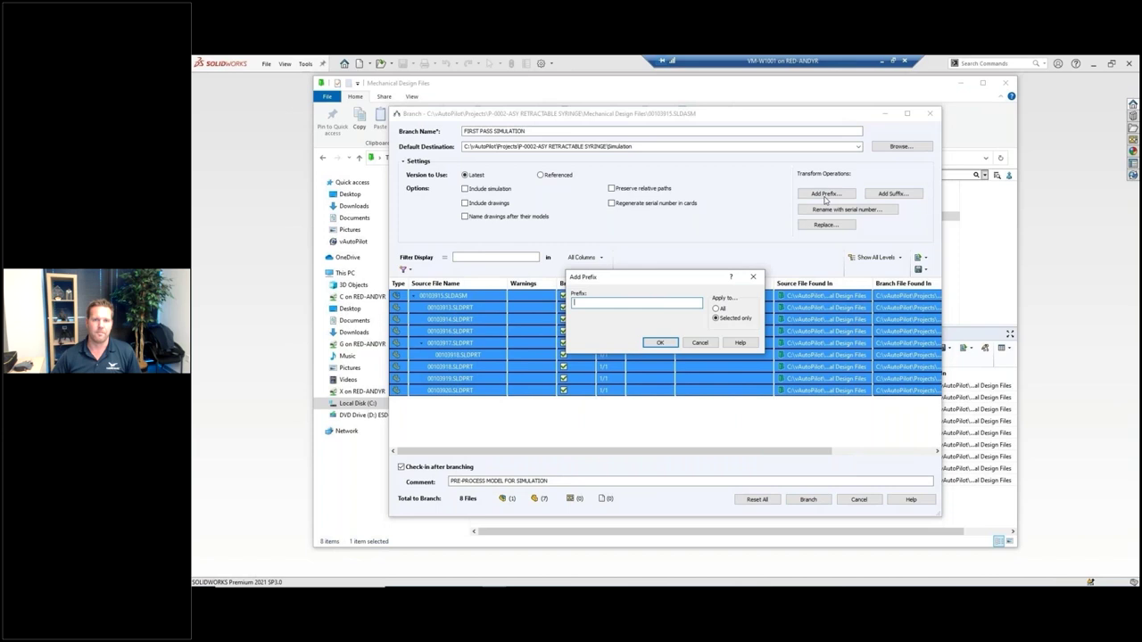
text(SIM_)
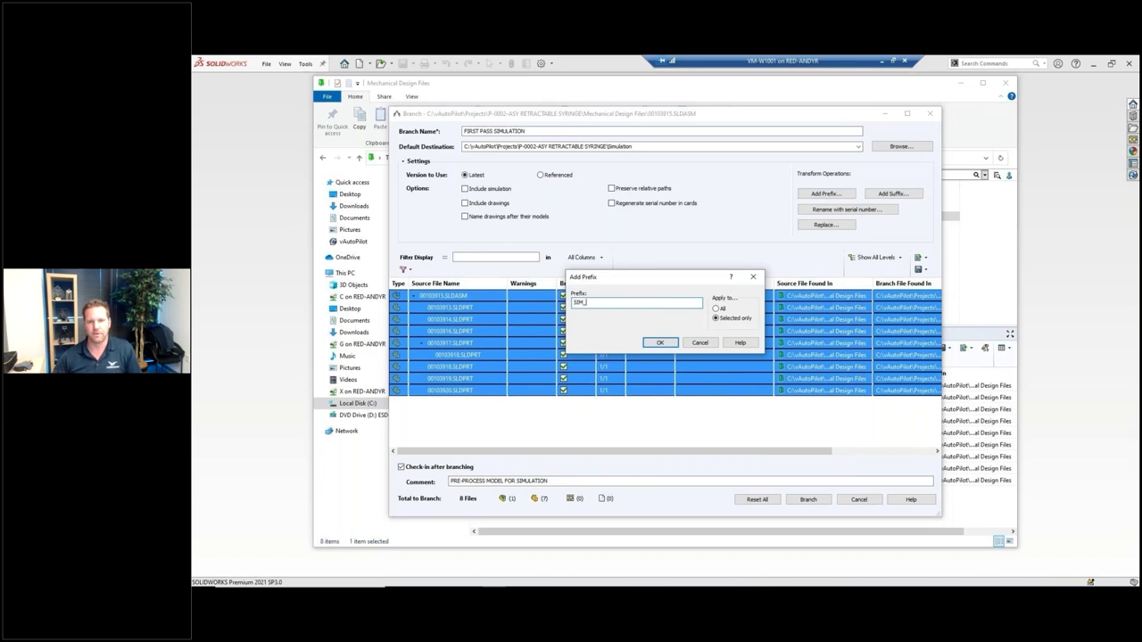
click(661, 342)
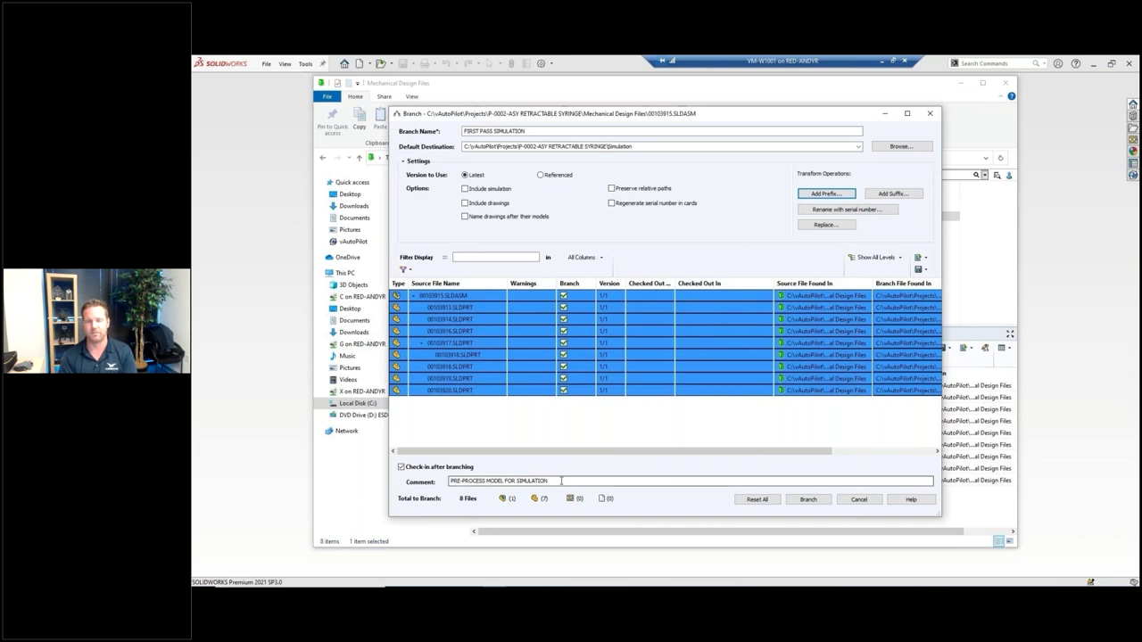
- Keep the comment PRE-PROCESS MODEL FOR SIMULATION and create the branch
drag(549, 481, 453, 476)
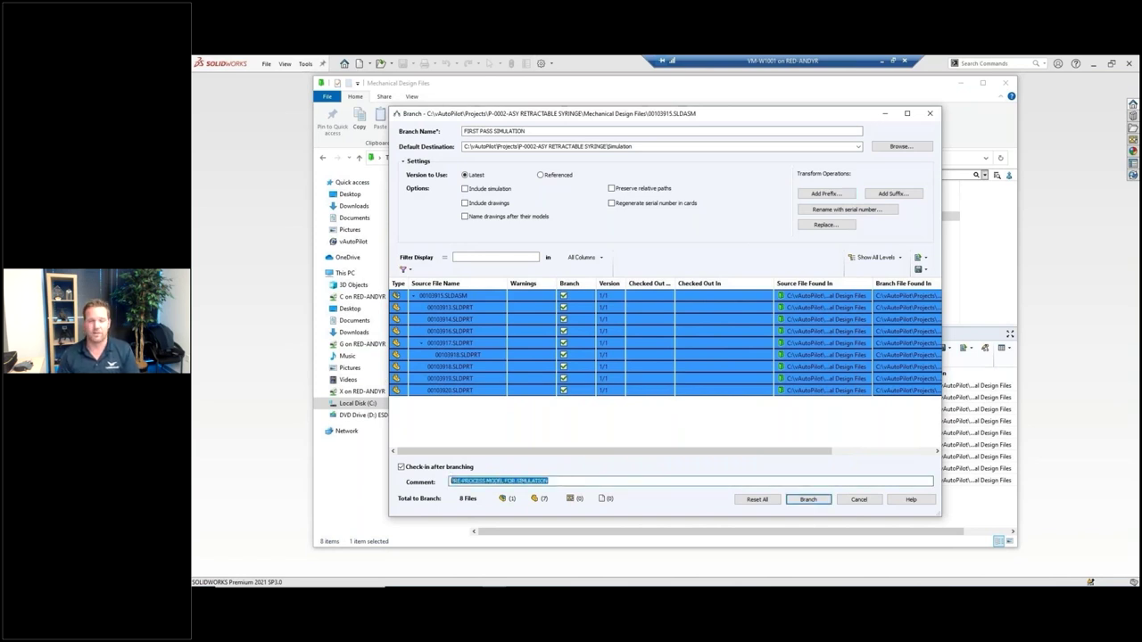
click(568, 480)
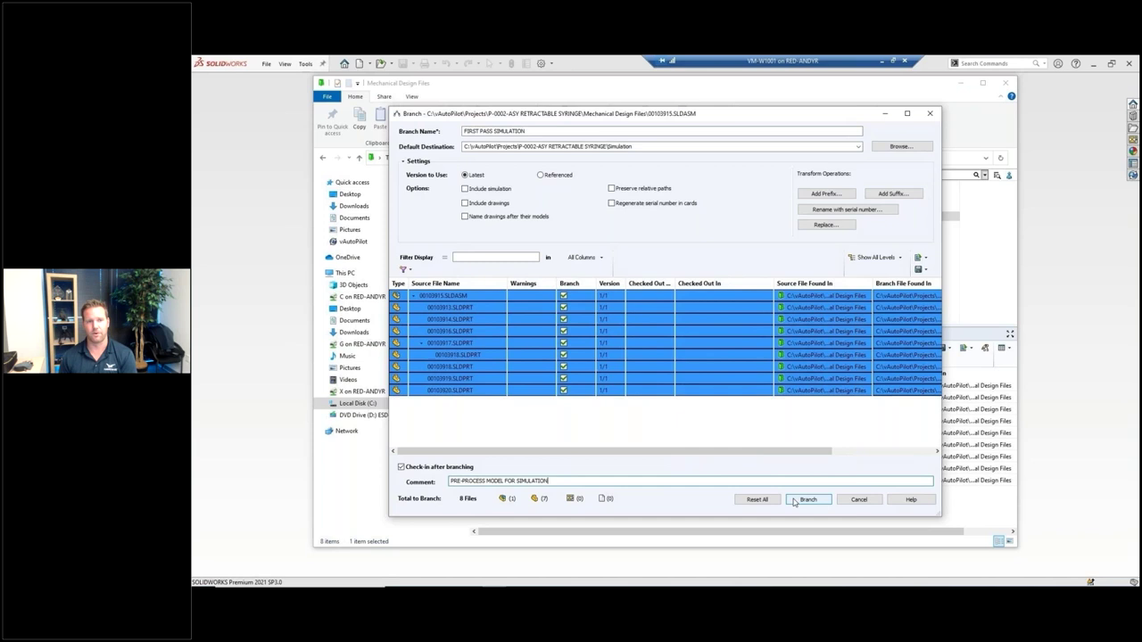
click(807, 499)
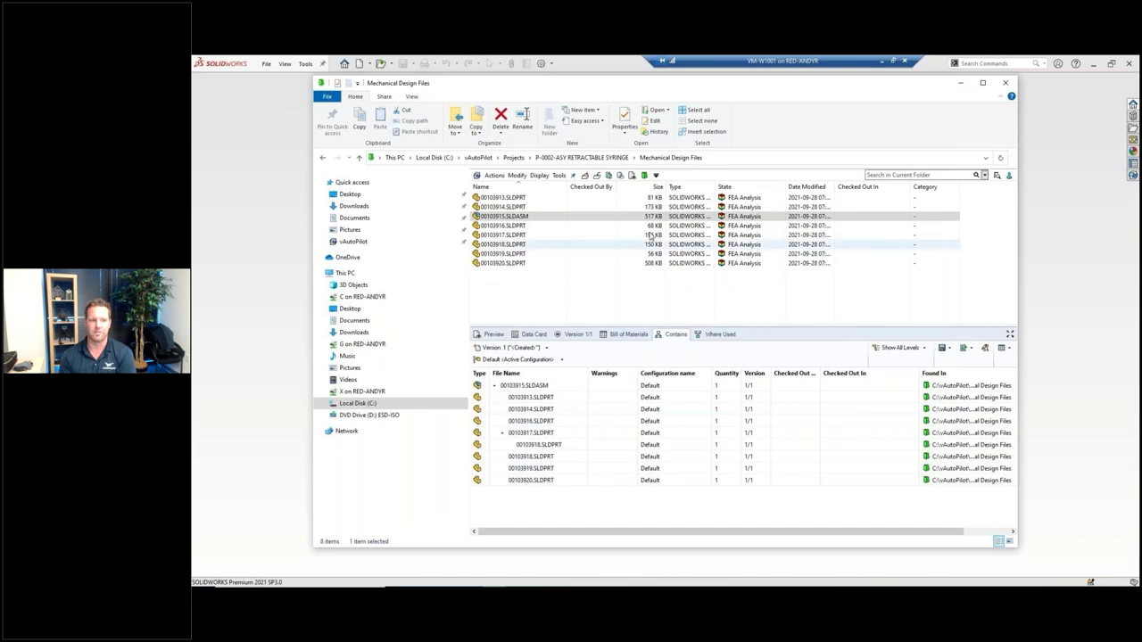
- Open P-0002's Simulation folder and view SIM_00103915.SLDASM's Contains list of parts
click(602, 158)
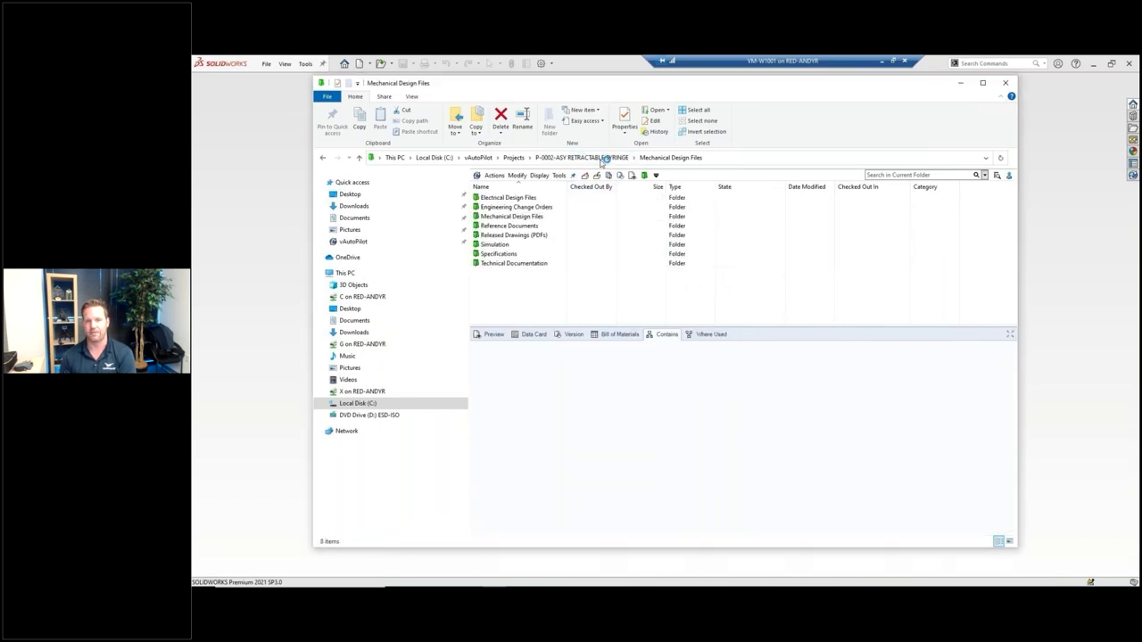
double_click(498, 246)
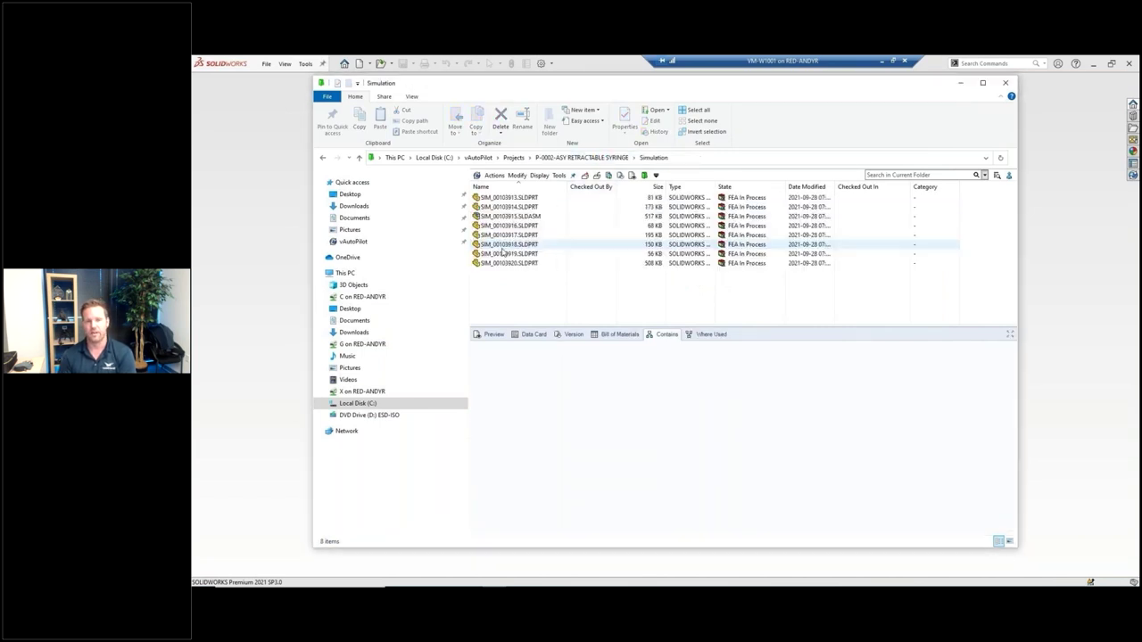
click(507, 216)
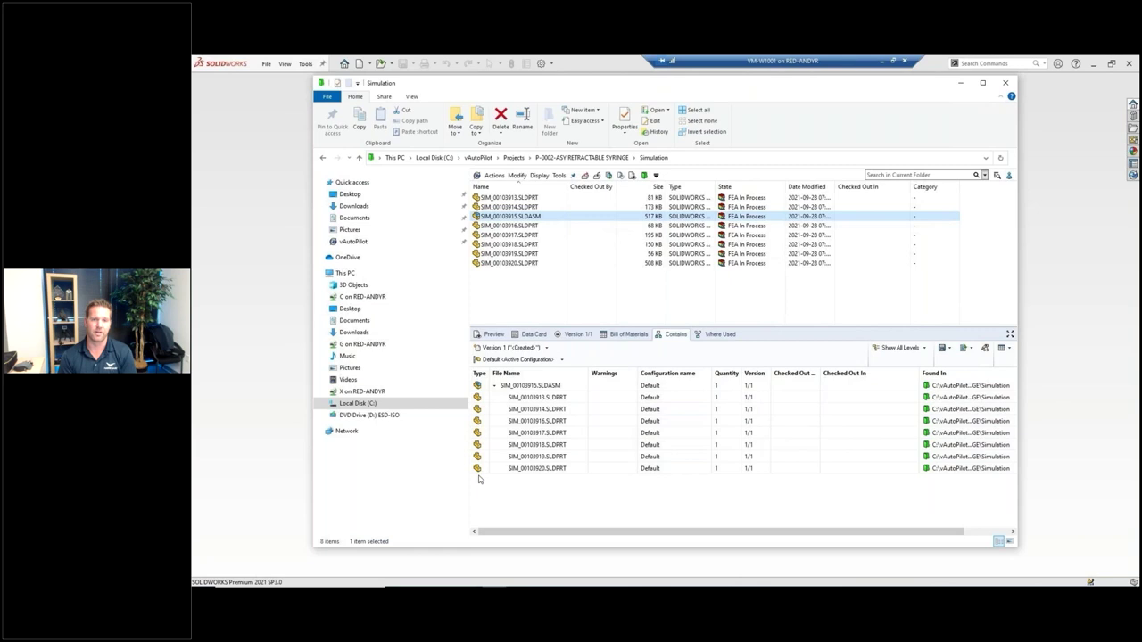
mouse_move(480, 469)
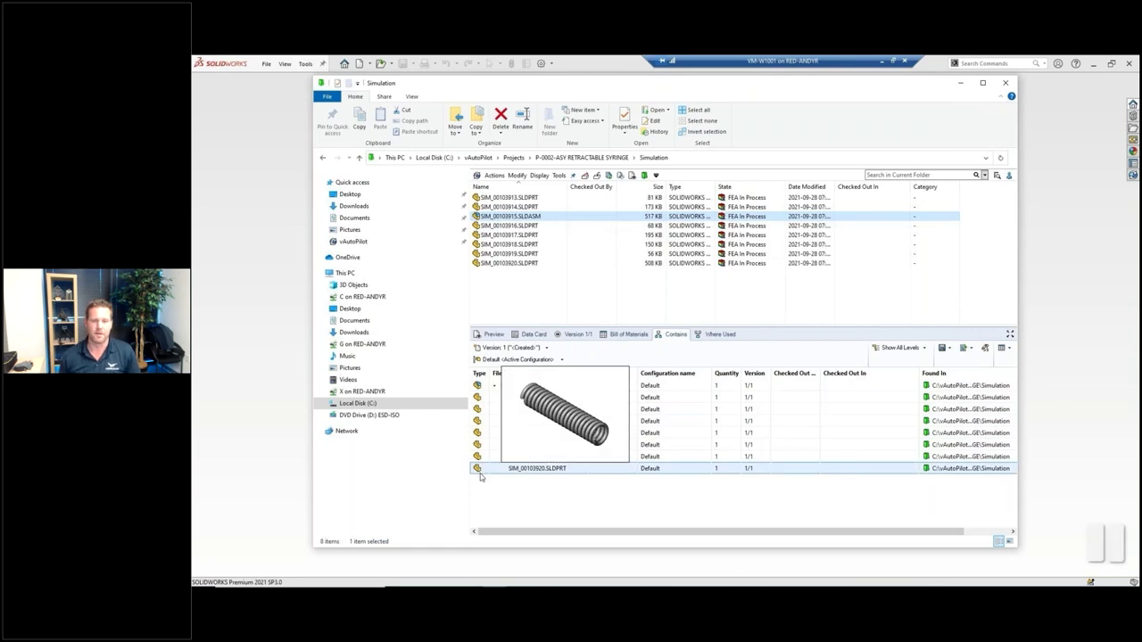
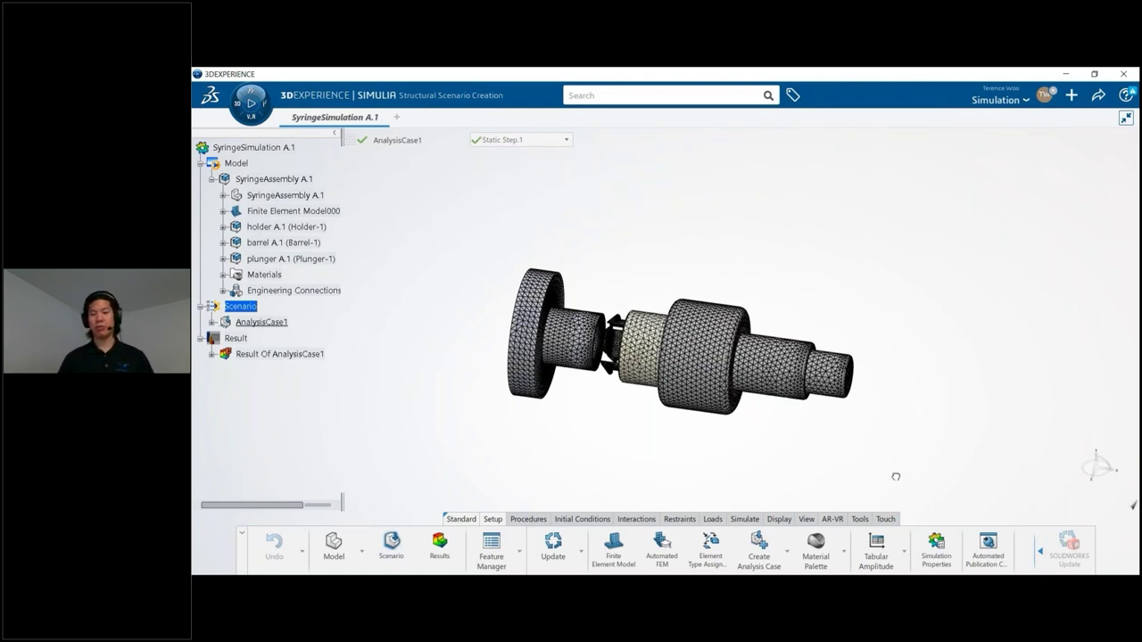
- Run AnalysisCase1 on the Cloud to produce von Mises stress results for the syringe
click(755, 522)
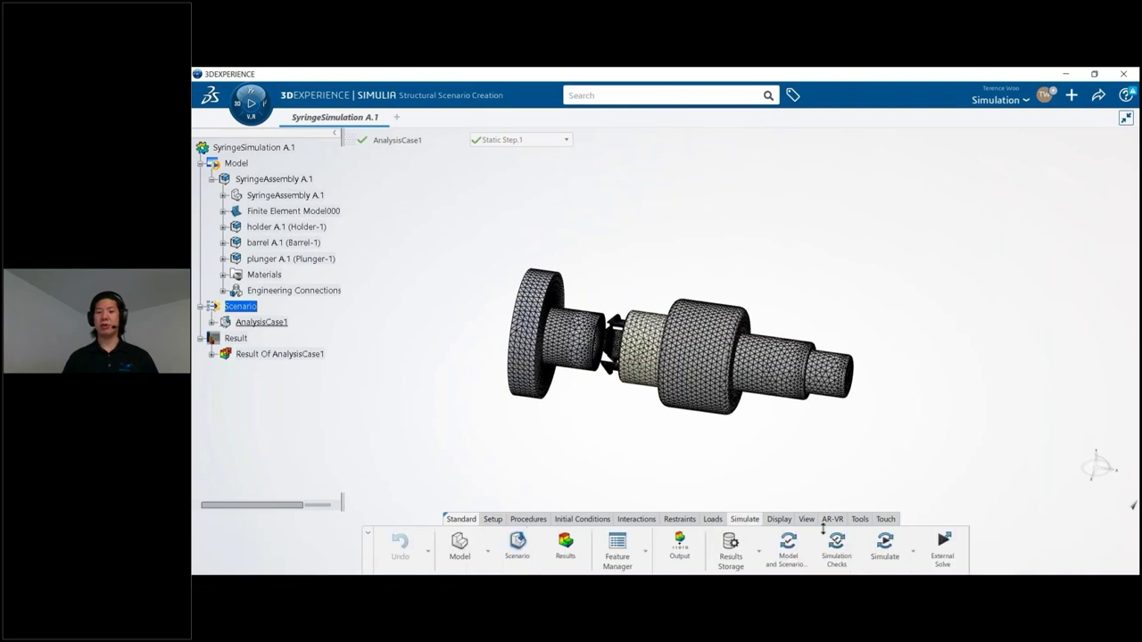
click(883, 552)
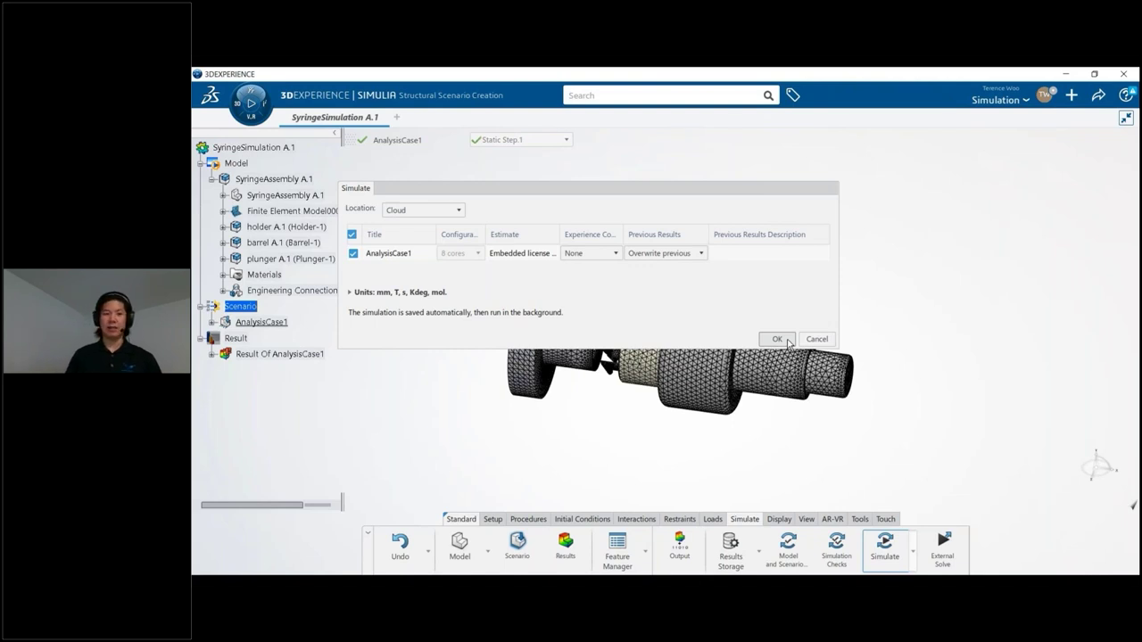
click(788, 342)
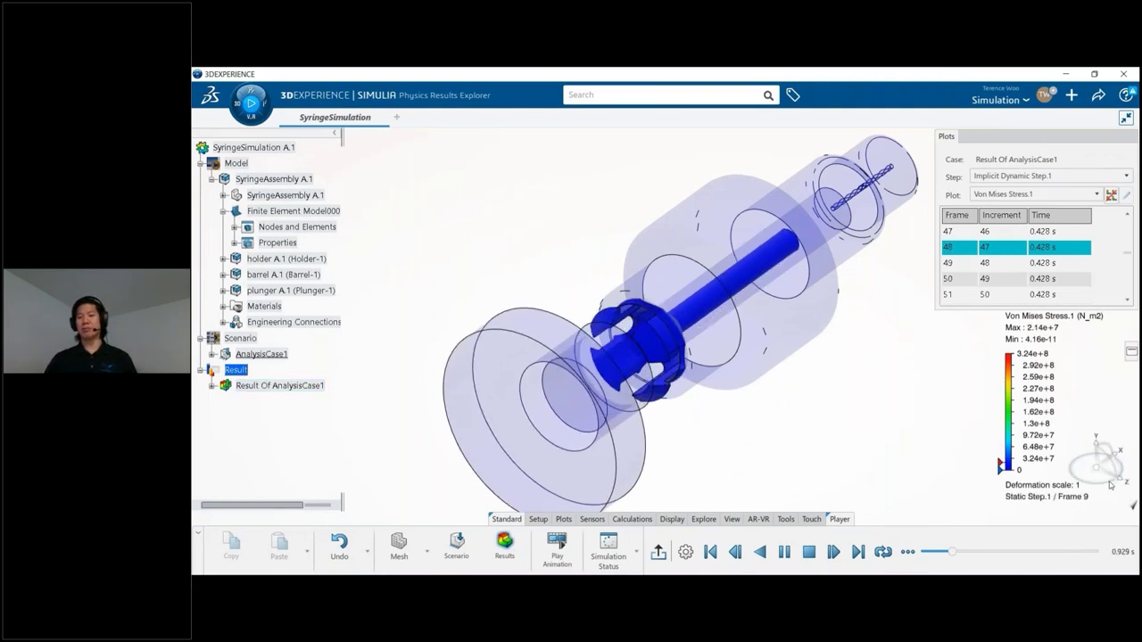
- Rotate the syringe to inspect the stress results, then switch to isometric and front views
drag(1109, 489, 1100, 493)
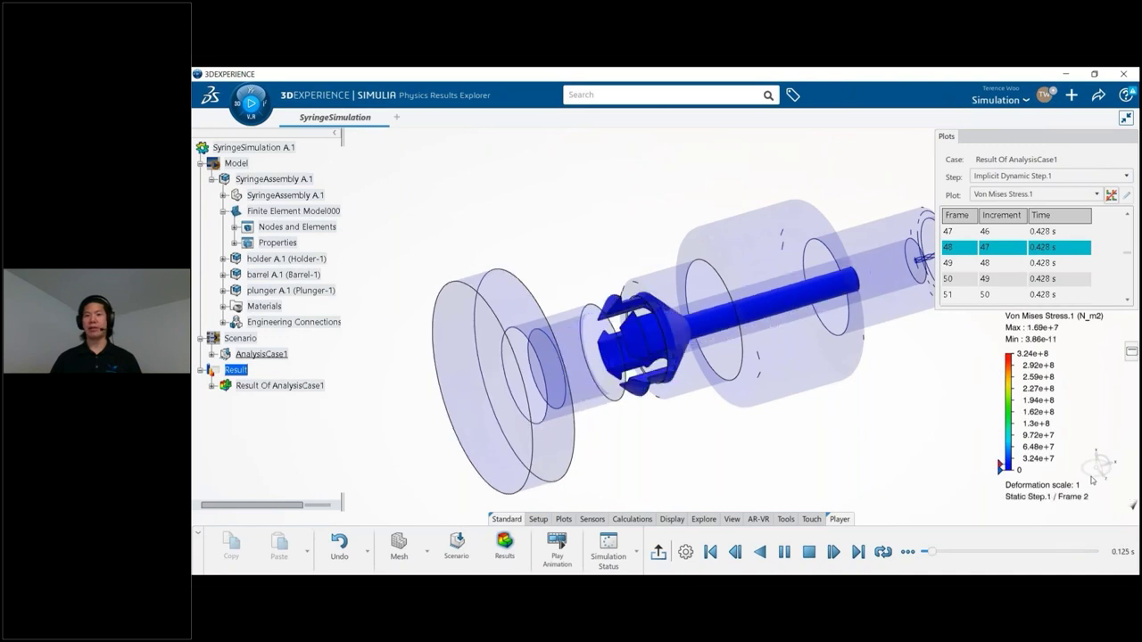
drag(1082, 483, 1094, 489)
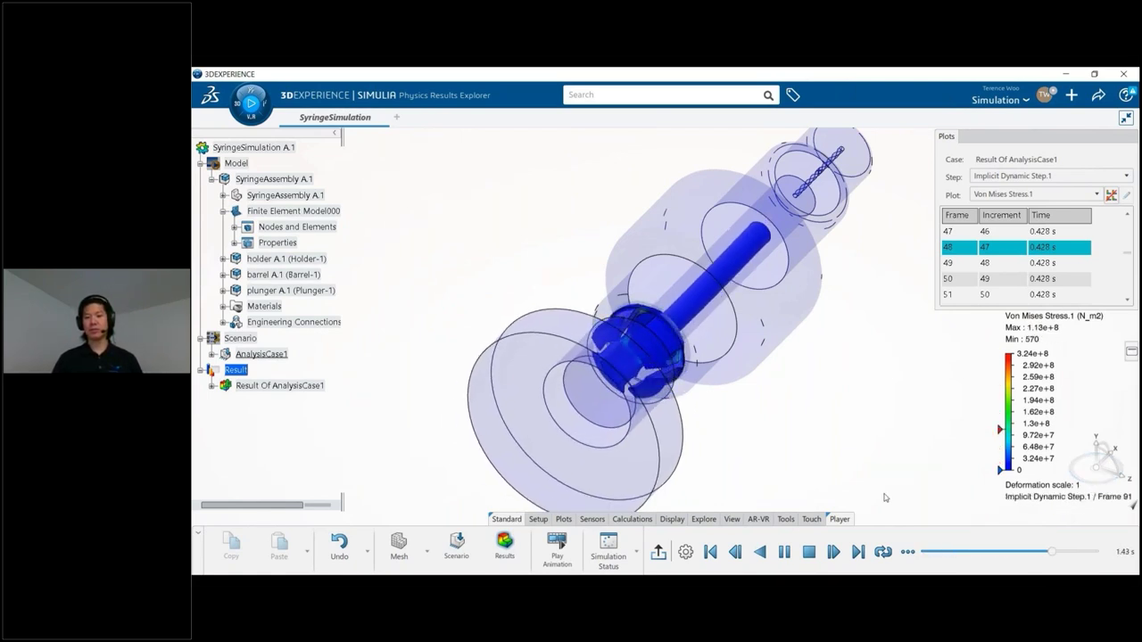
click(730, 521)
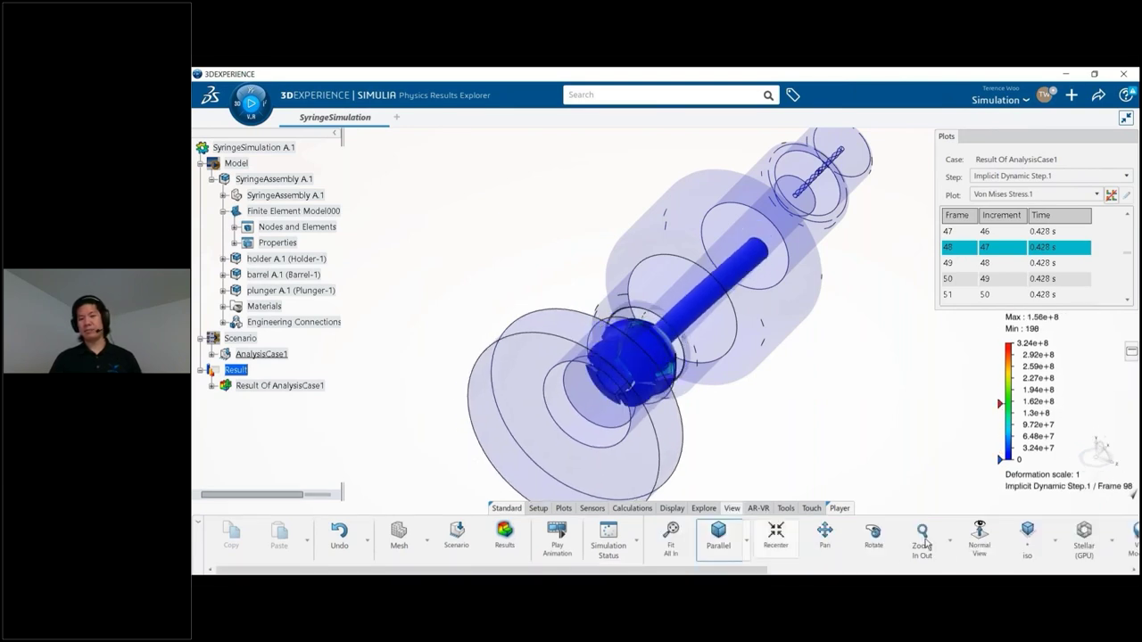
click(1026, 536)
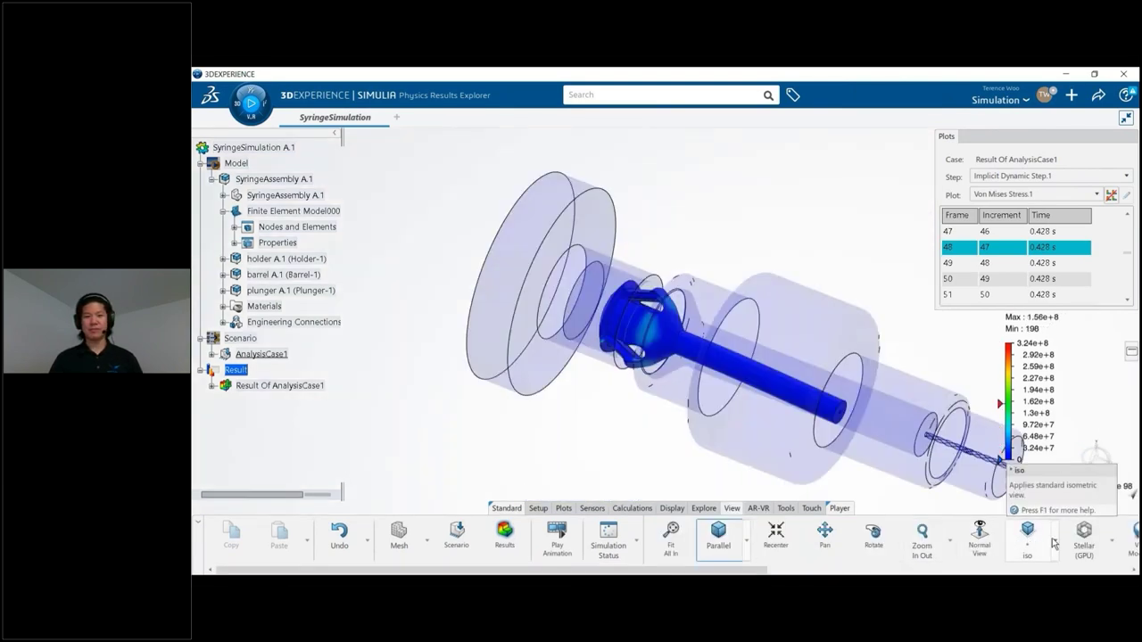
click(1054, 539)
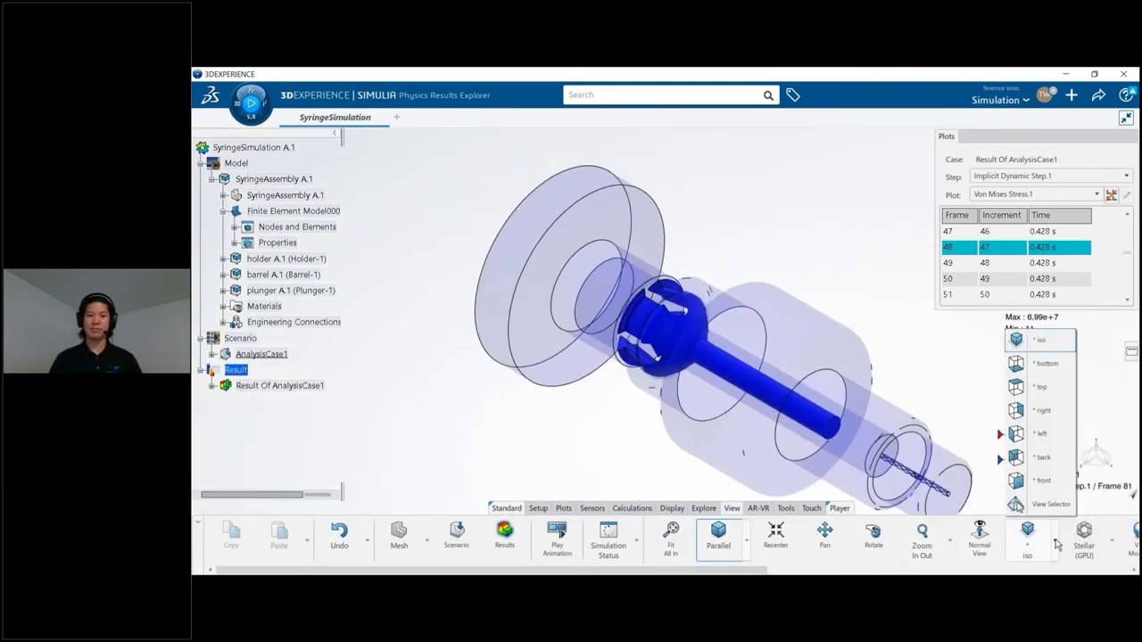
click(1040, 481)
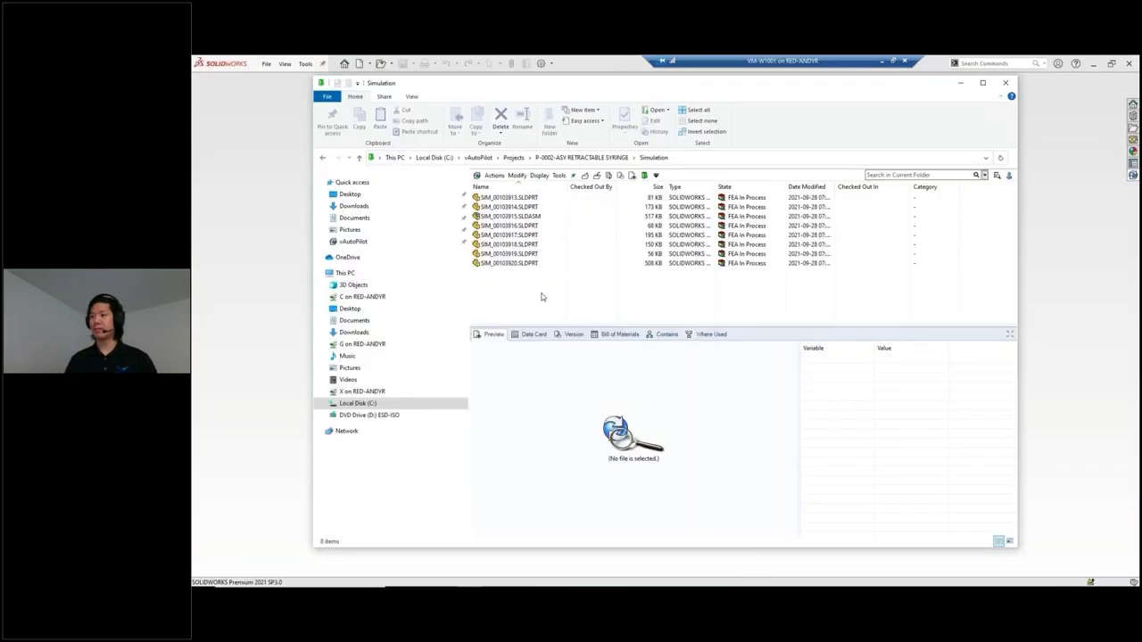
- Merge SIM_00103918.SLDPRT and check it in with the comment 'UPDATED PER ANALYSIS'
click(475, 244)
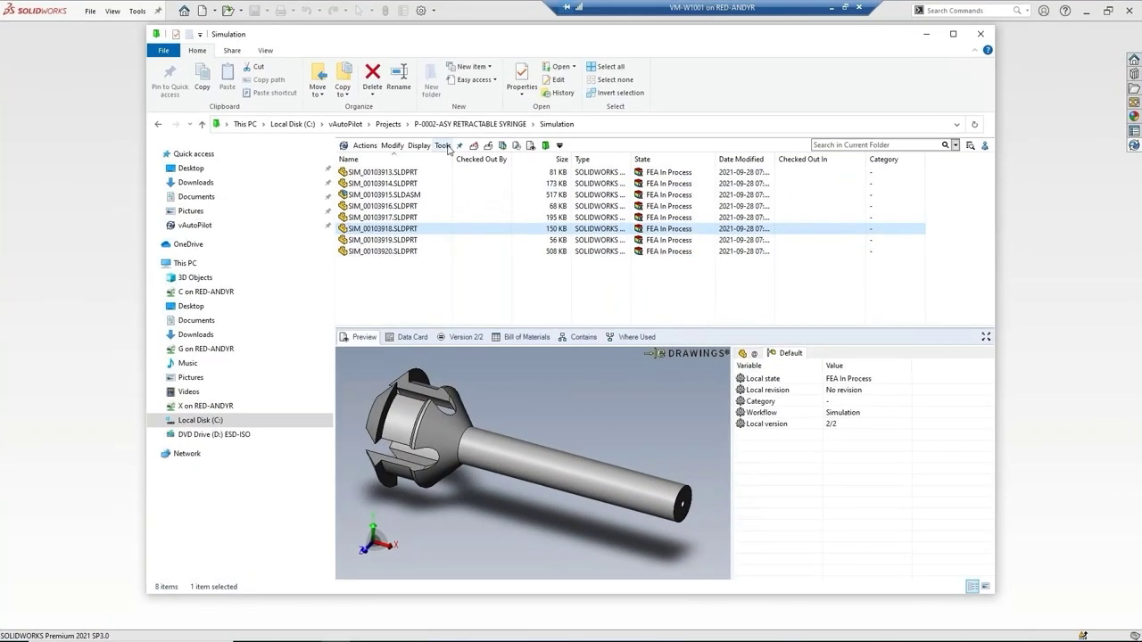
click(559, 176)
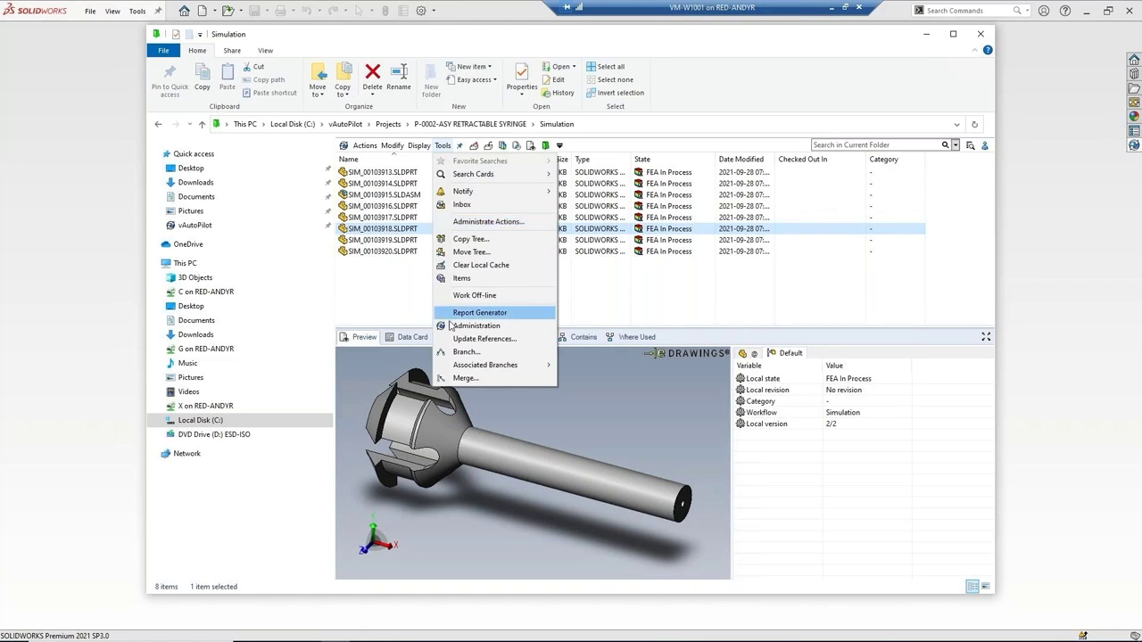
click(462, 379)
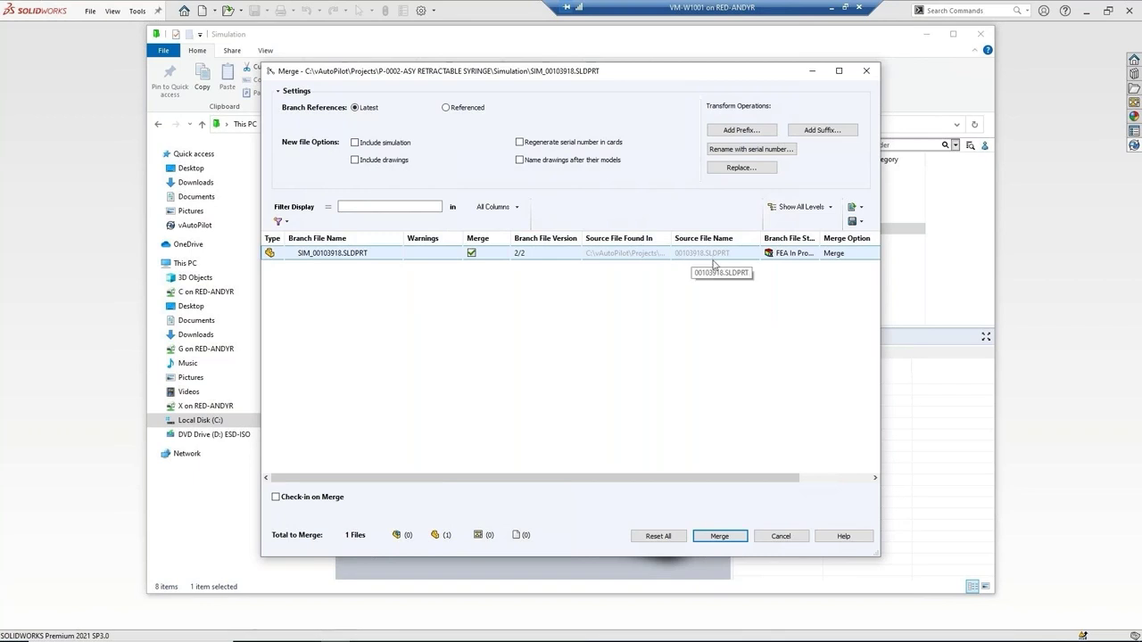
click(312, 498)
text(UPDATED PER ANALYSIS)
click(404, 513)
drag(403, 513, 321, 514)
click(409, 514)
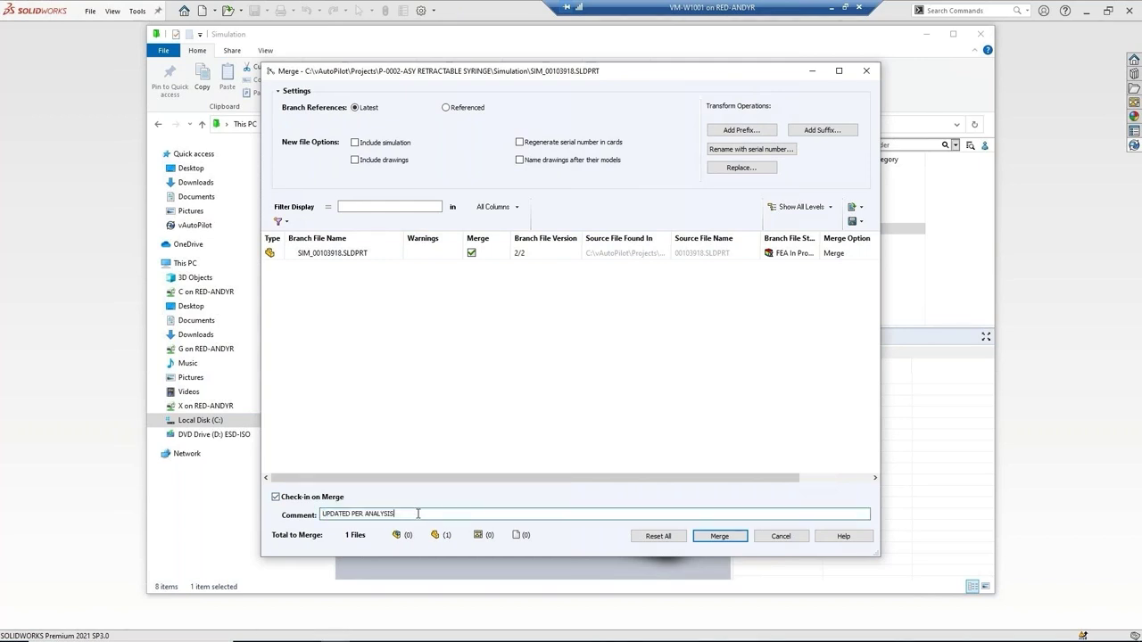
click(735, 539)
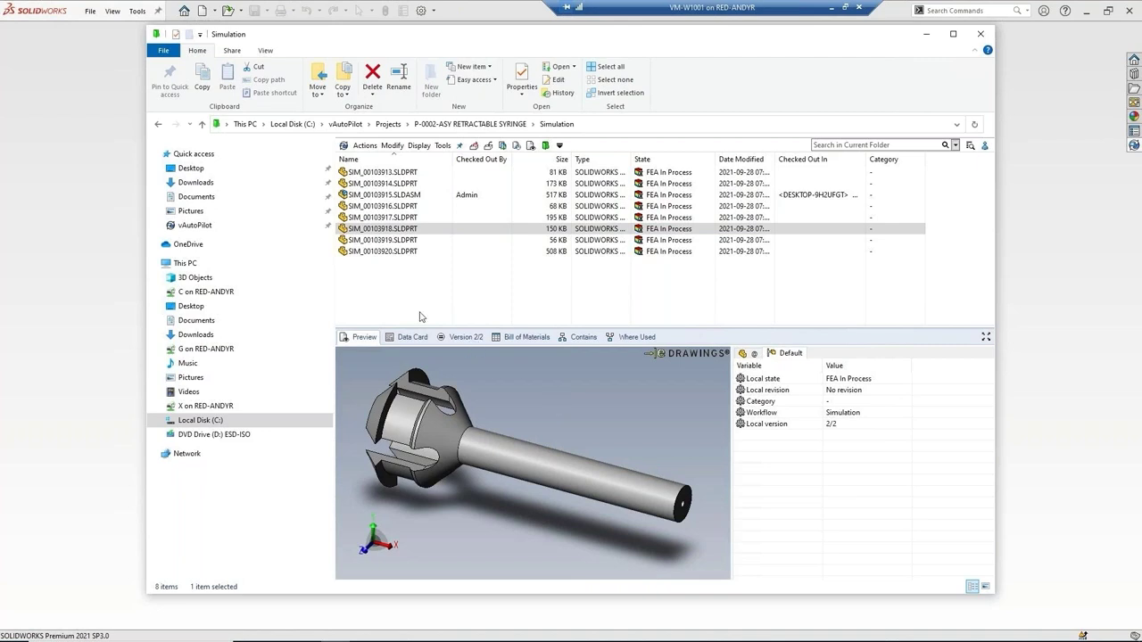
click(393, 271)
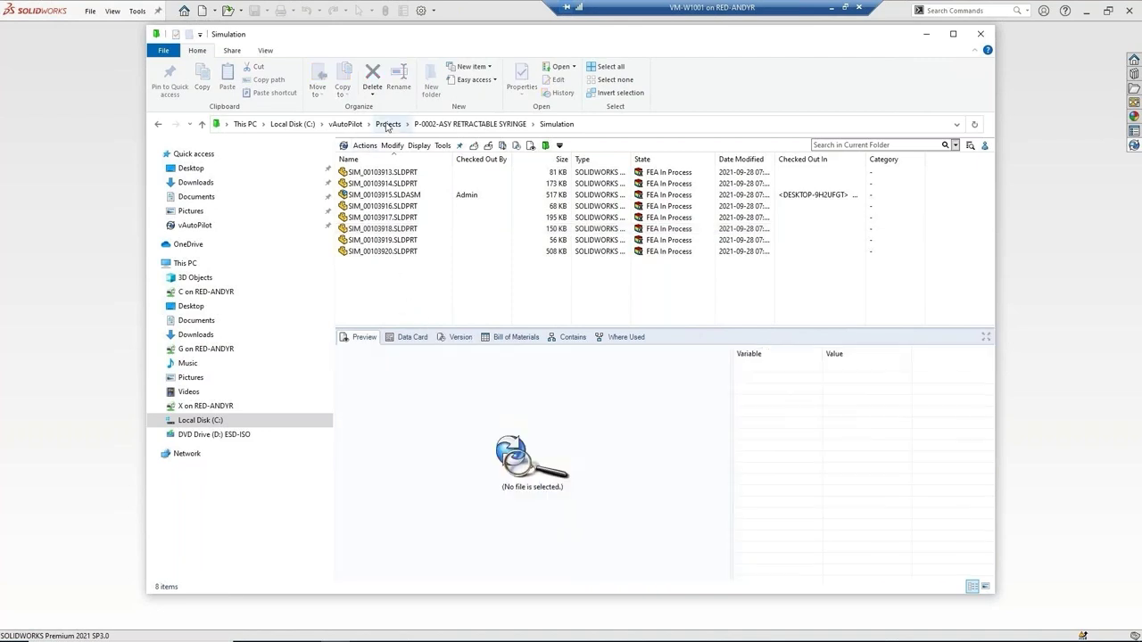
click(434, 126)
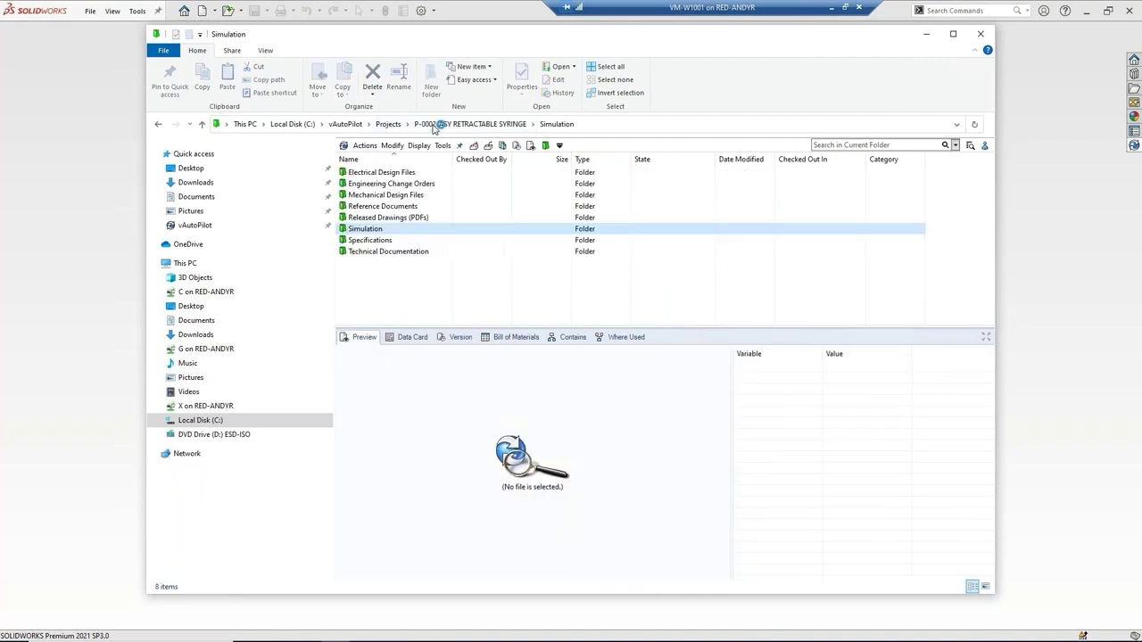
click(411, 196)
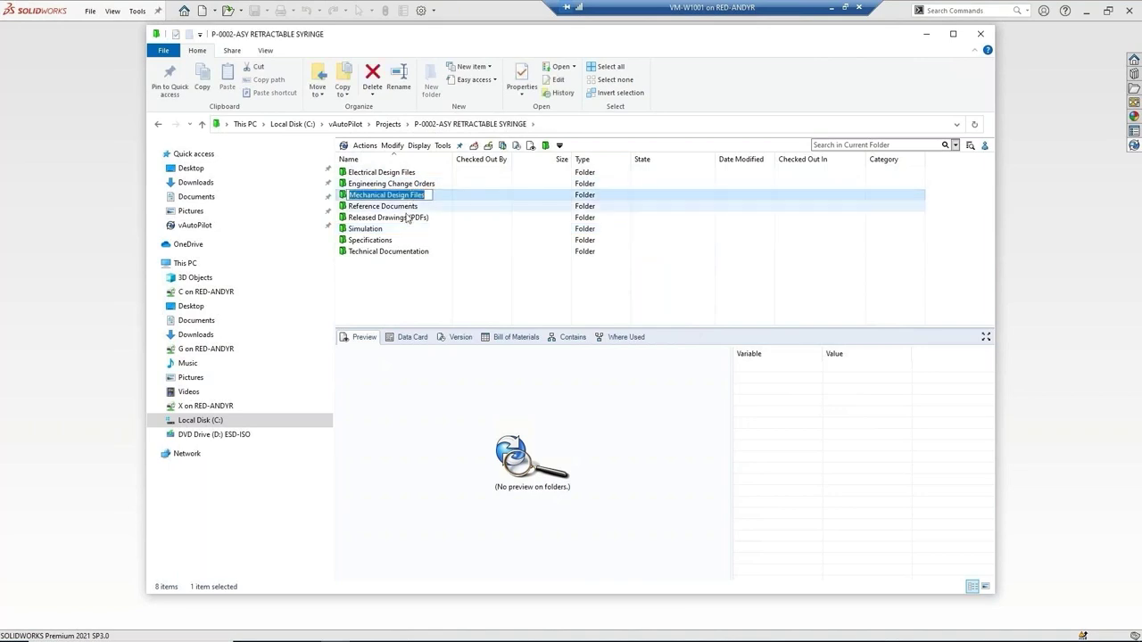
double_click(395, 197)
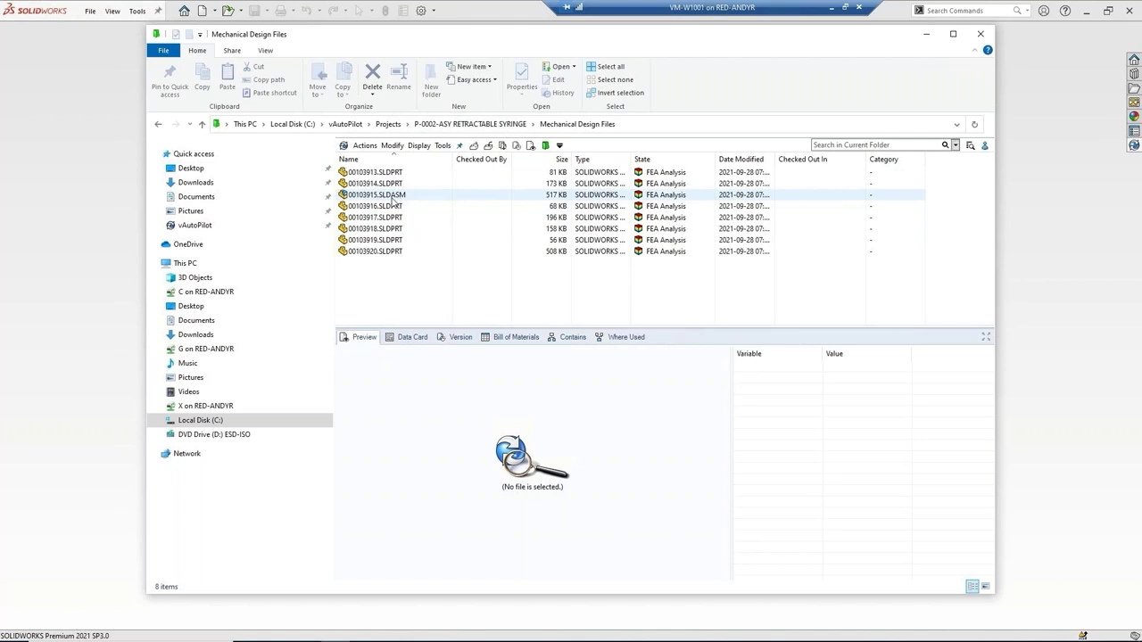
click(380, 229)
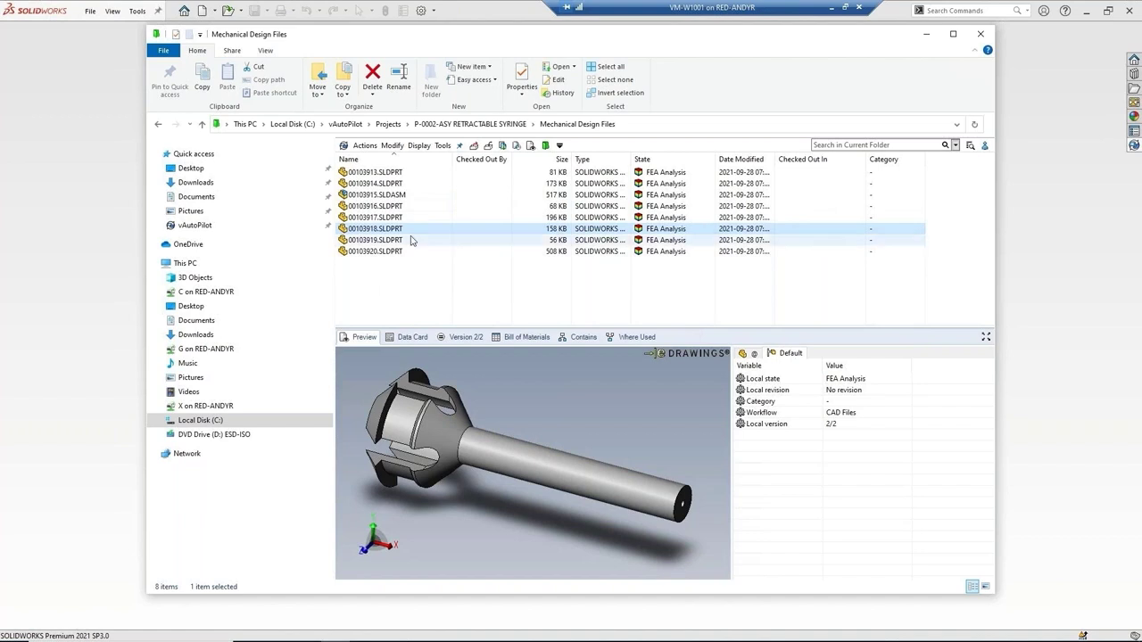
click(516, 147)
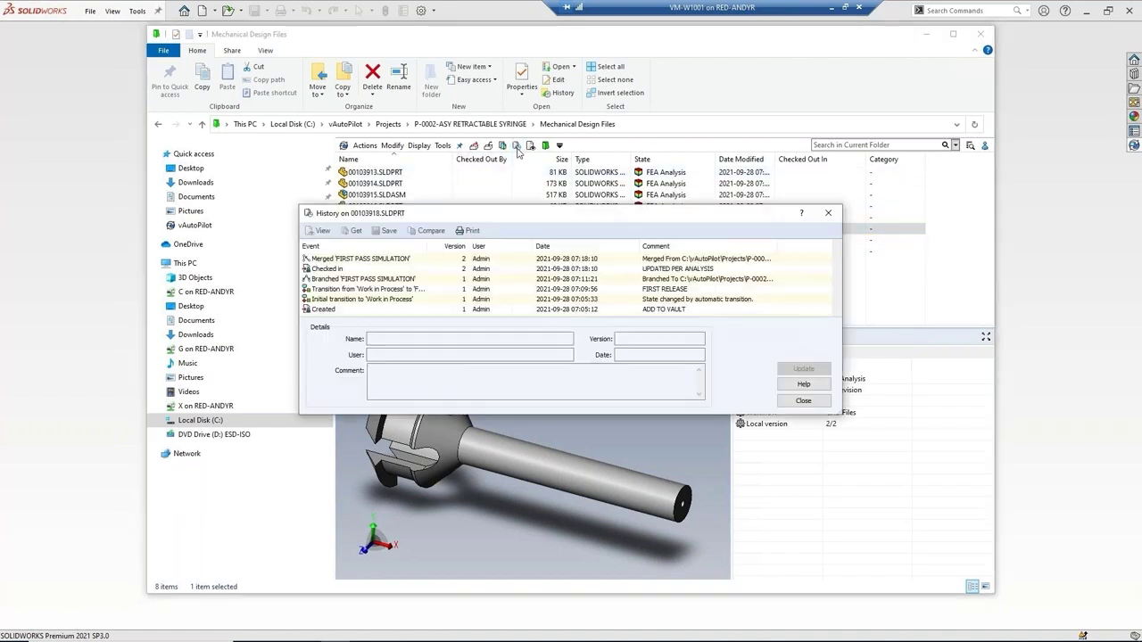
drag(502, 207, 502, 157)
click(340, 219)
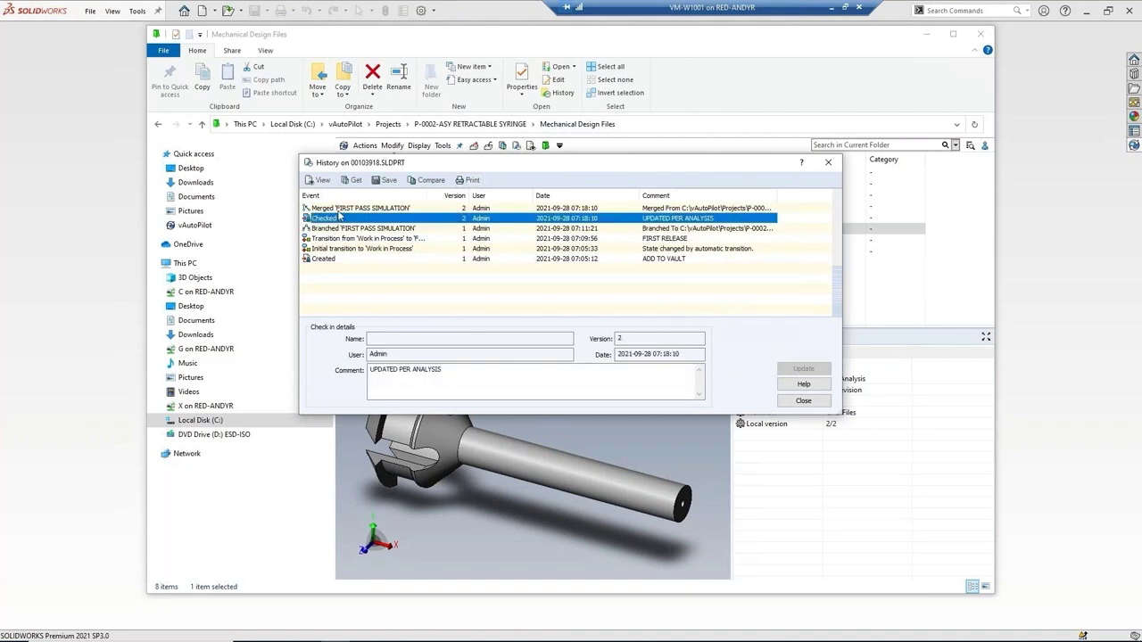
click(340, 209)
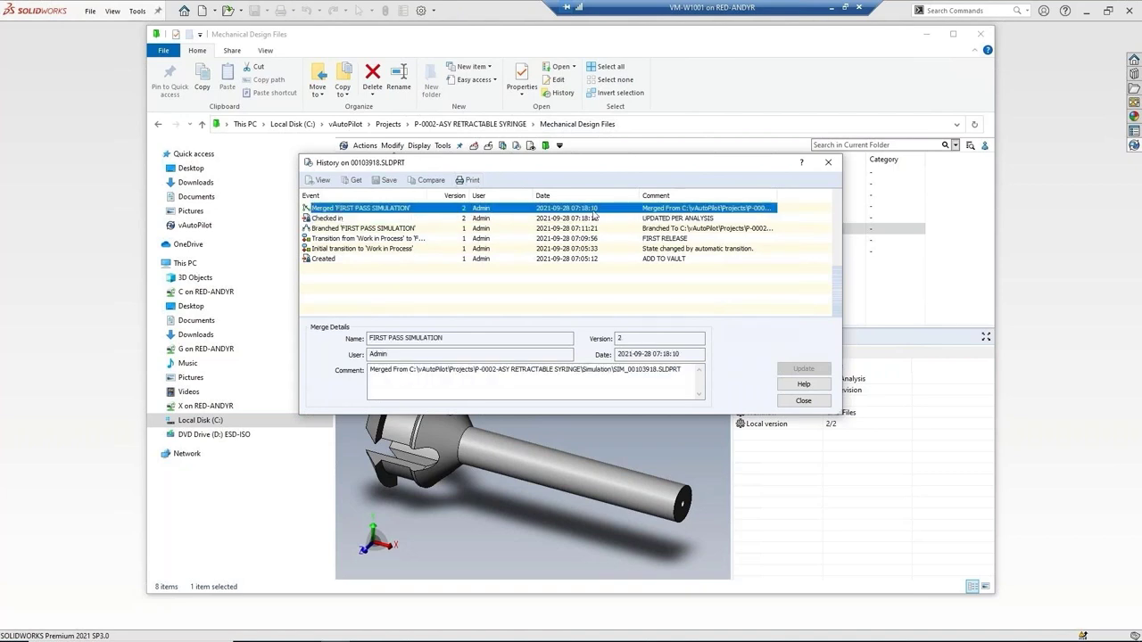
click(801, 402)
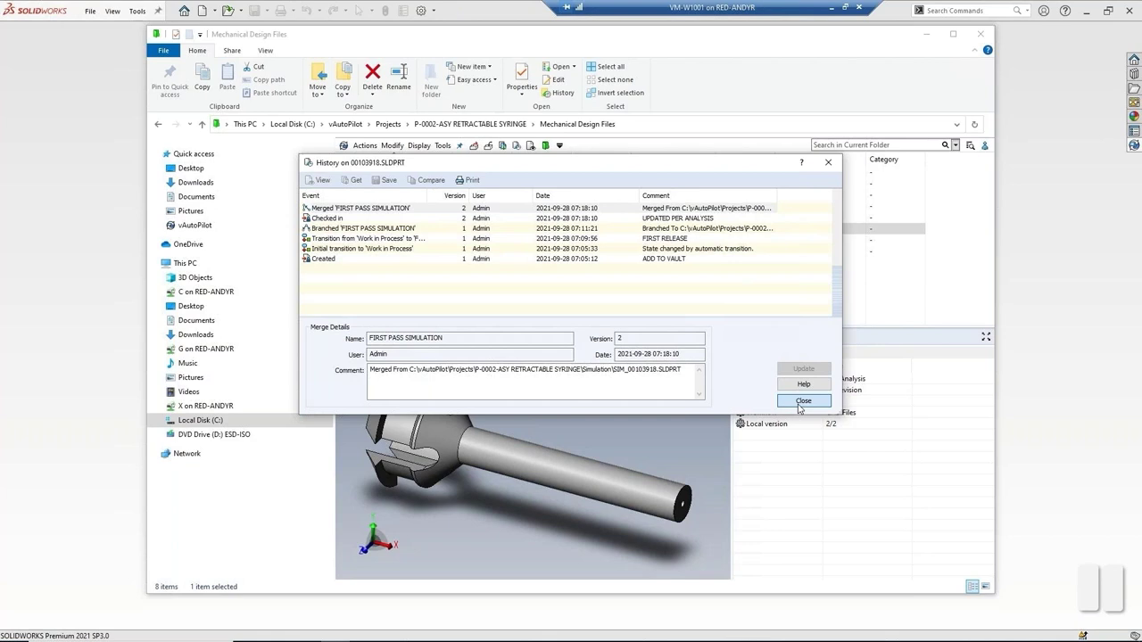
click(802, 401)
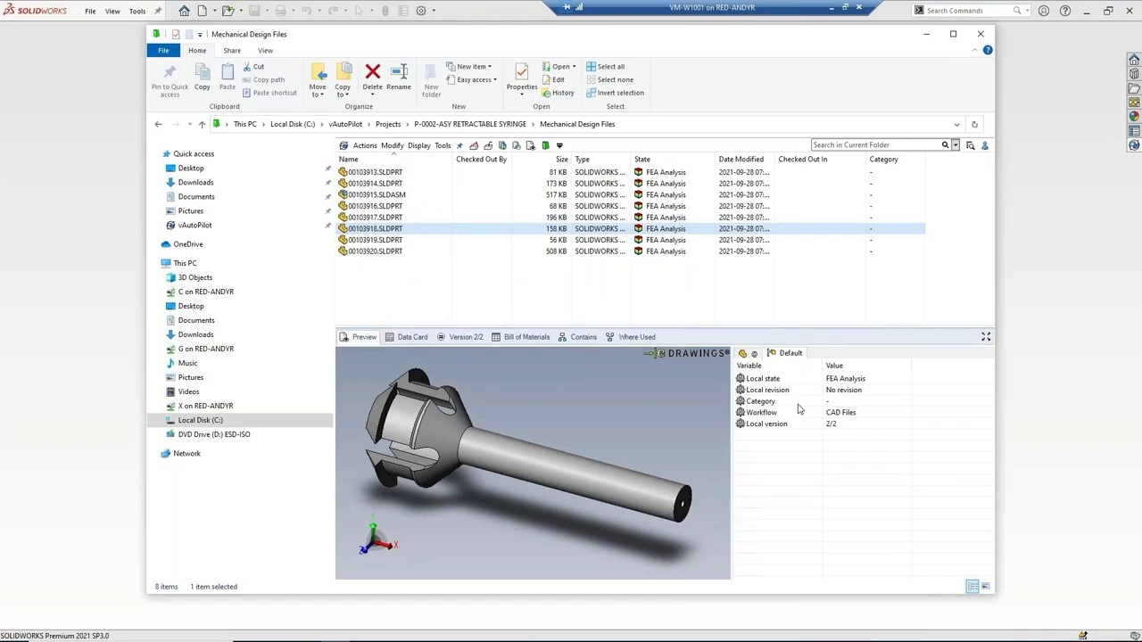
- Submit 00103915.SLDASM for Review with comment 'SIMULATION UPDATES DONE', notifying two team members
right_click(407, 197)
click(379, 195)
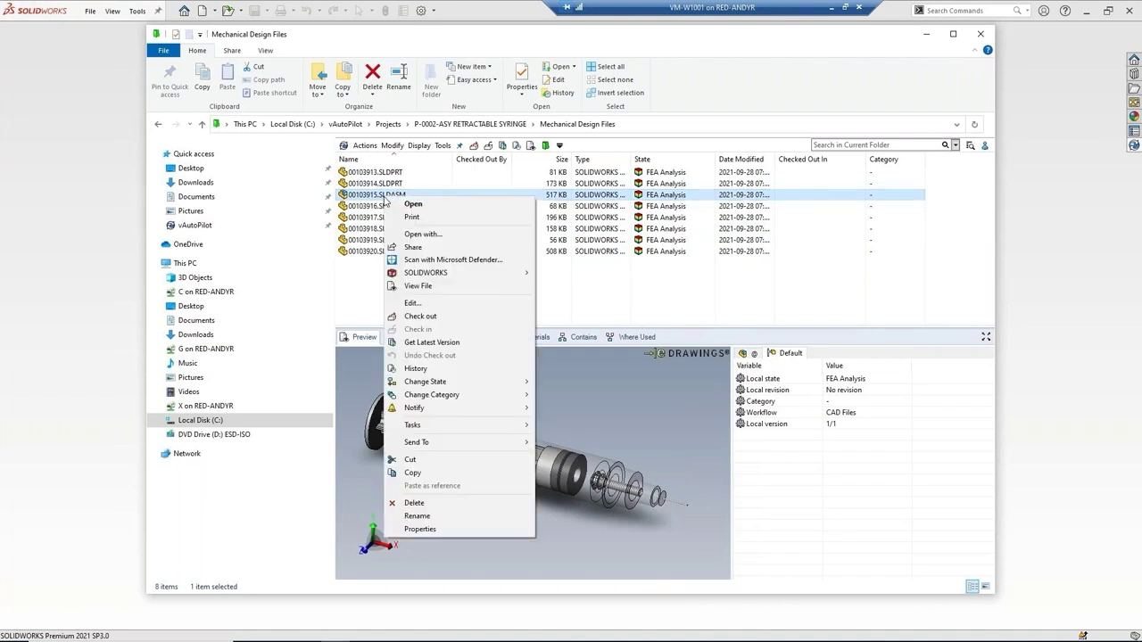
mouse_move(464, 382)
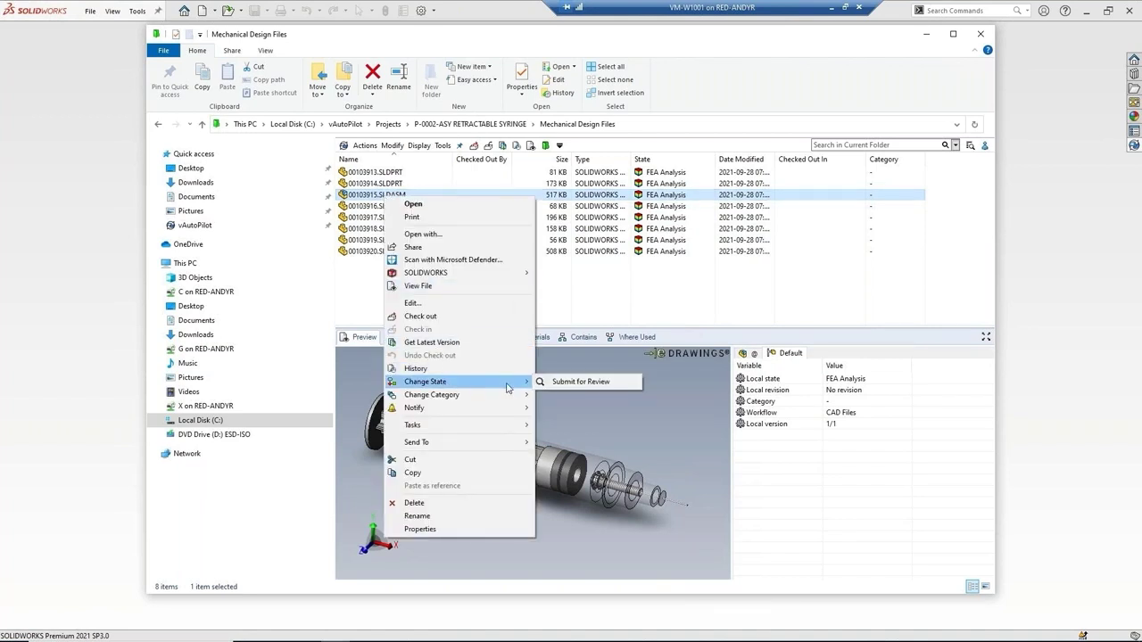
click(580, 381)
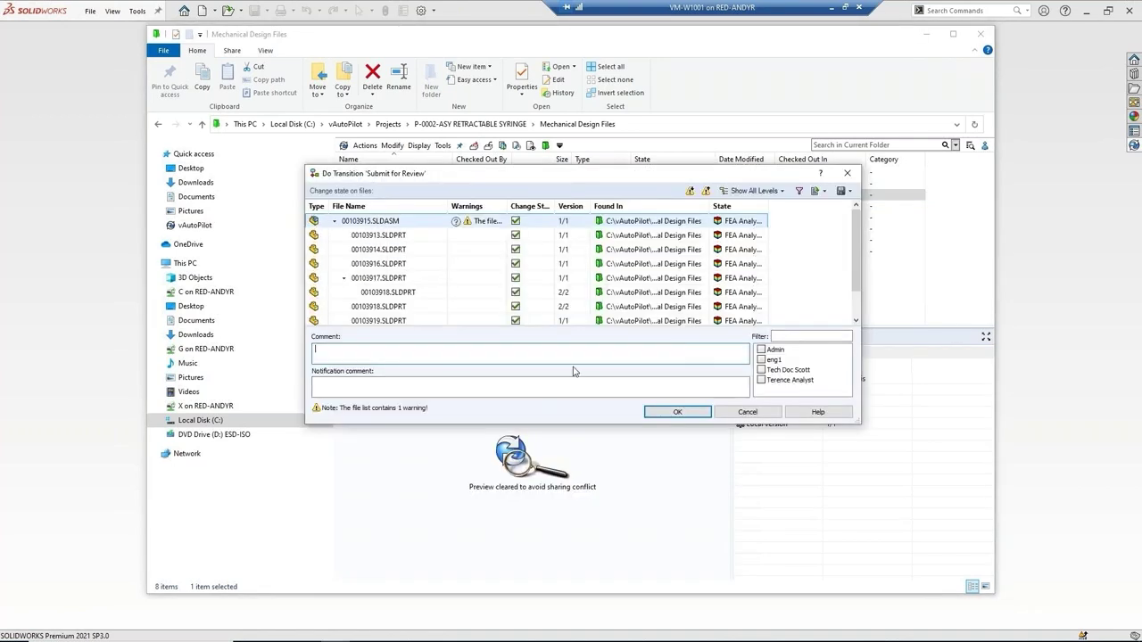
text(SIMULATION UPDATES DONE)
click(315, 382)
text(LETS DO A )
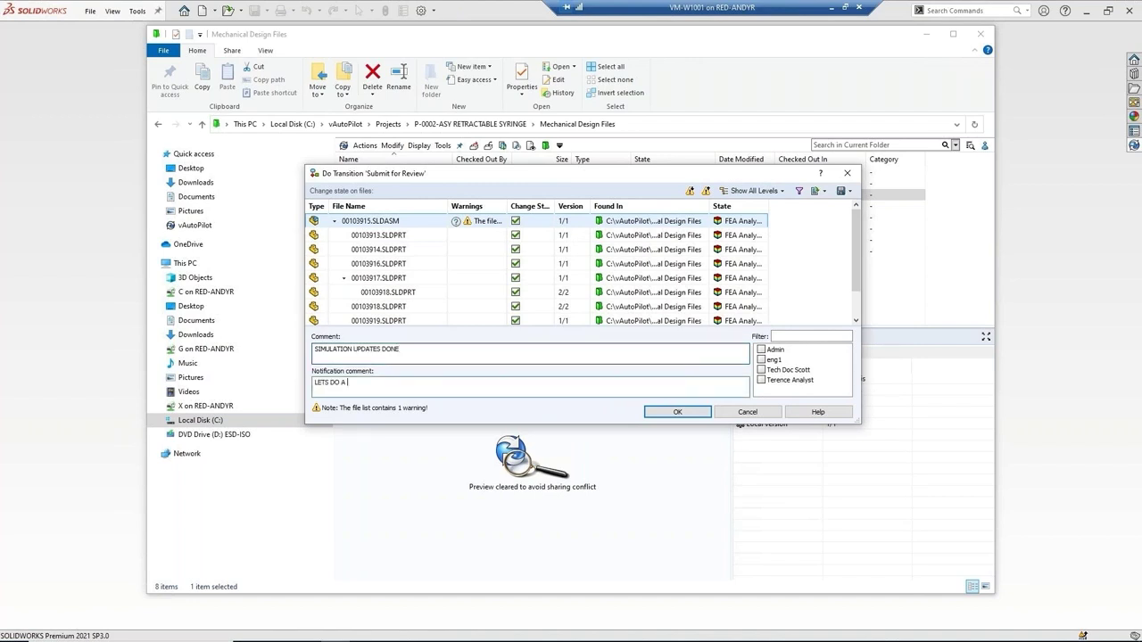
text(FINAL TEAM REVIEW AND WRAP THIS UP)
click(761, 370)
click(761, 380)
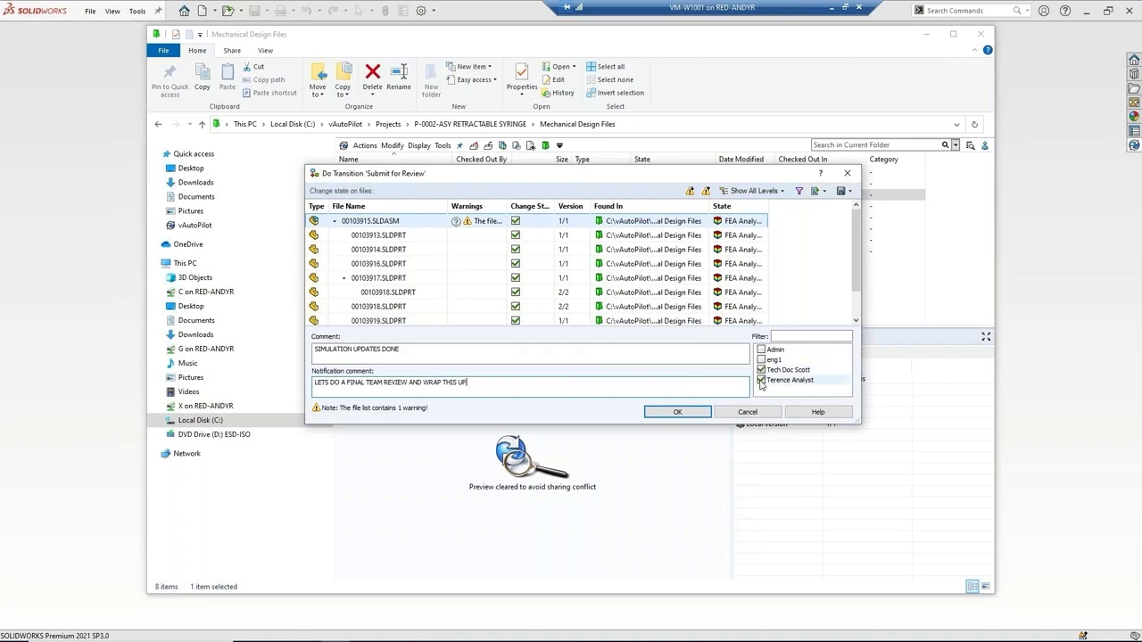
click(692, 415)
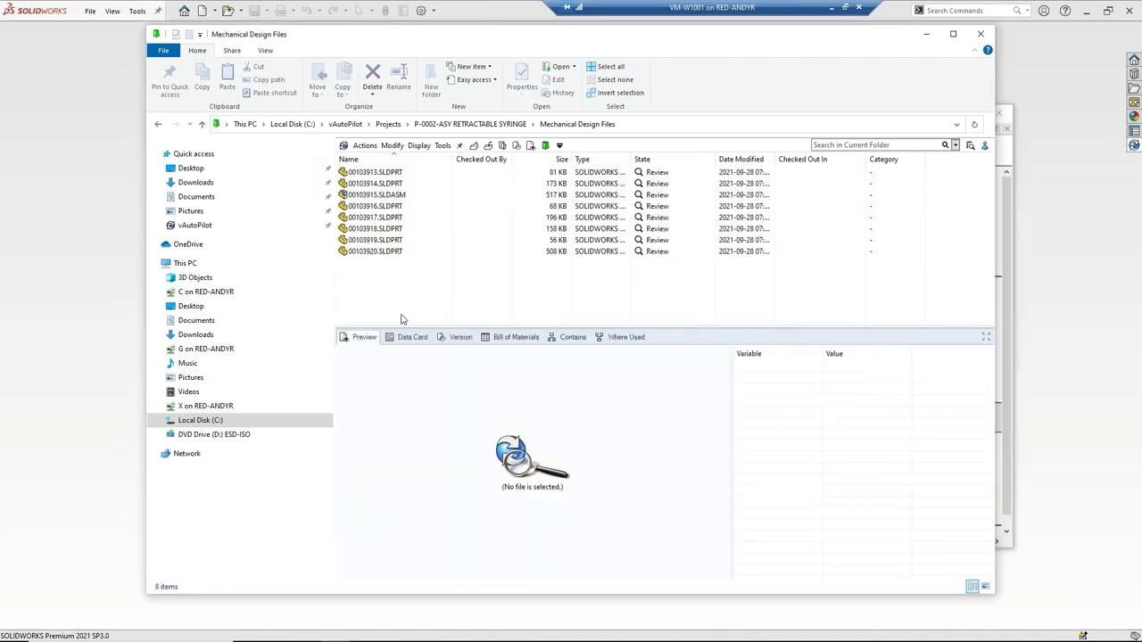
- Release 00103915.SLDASM with comment 'FIRST RELEASE', notifying the documentation team member to finish documentation
right_click(370, 197)
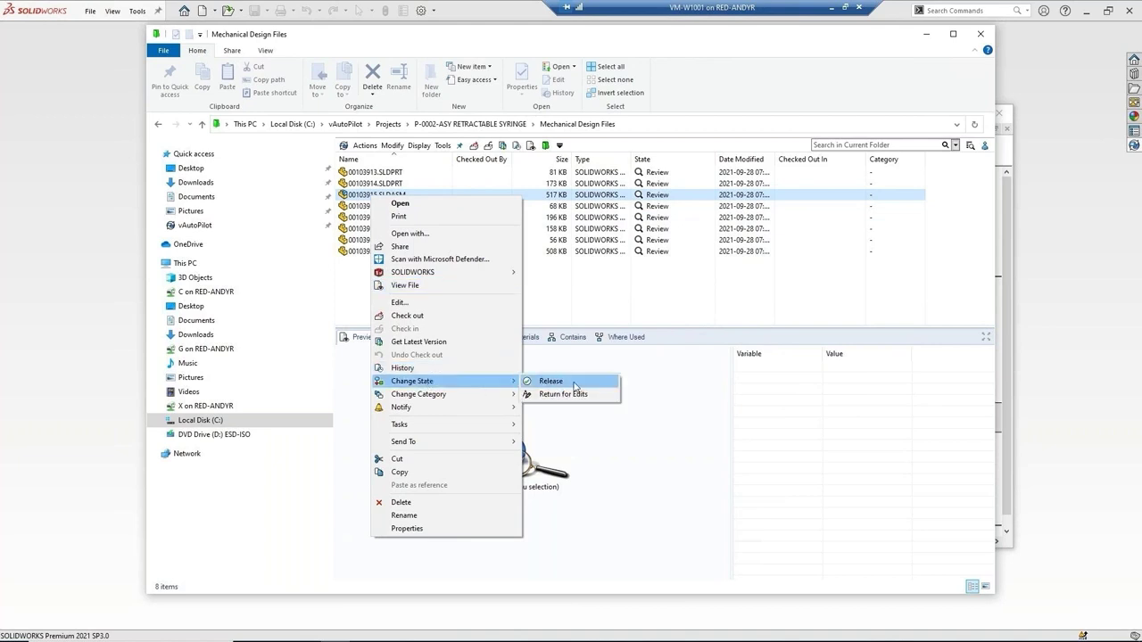
click(557, 381)
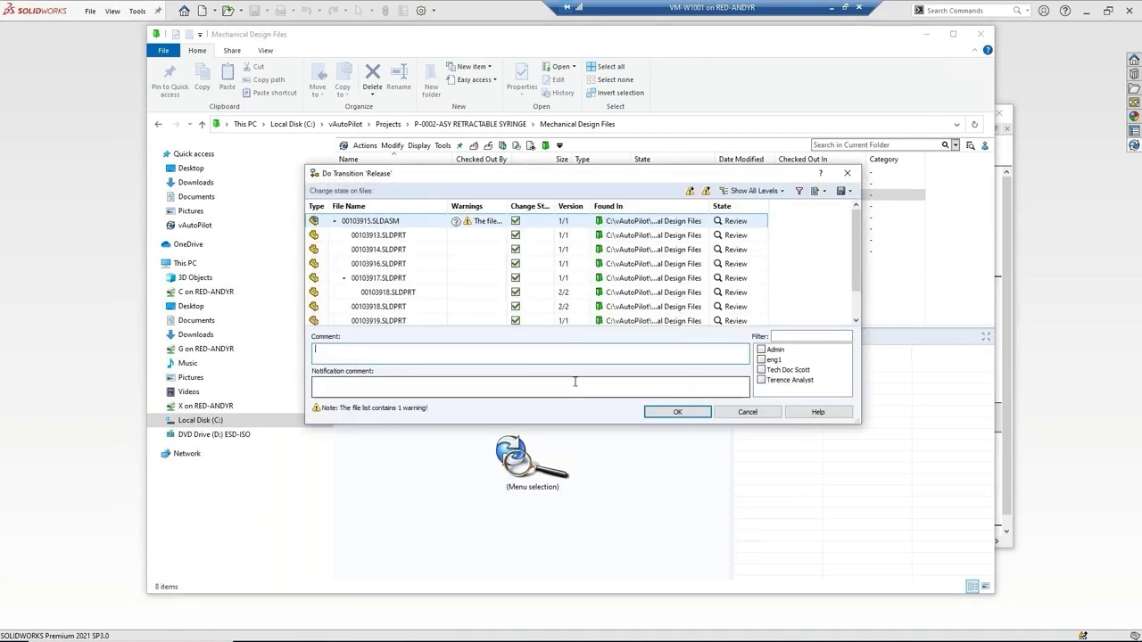
text(FIRST RELEASE)
click(575, 381)
click(762, 369)
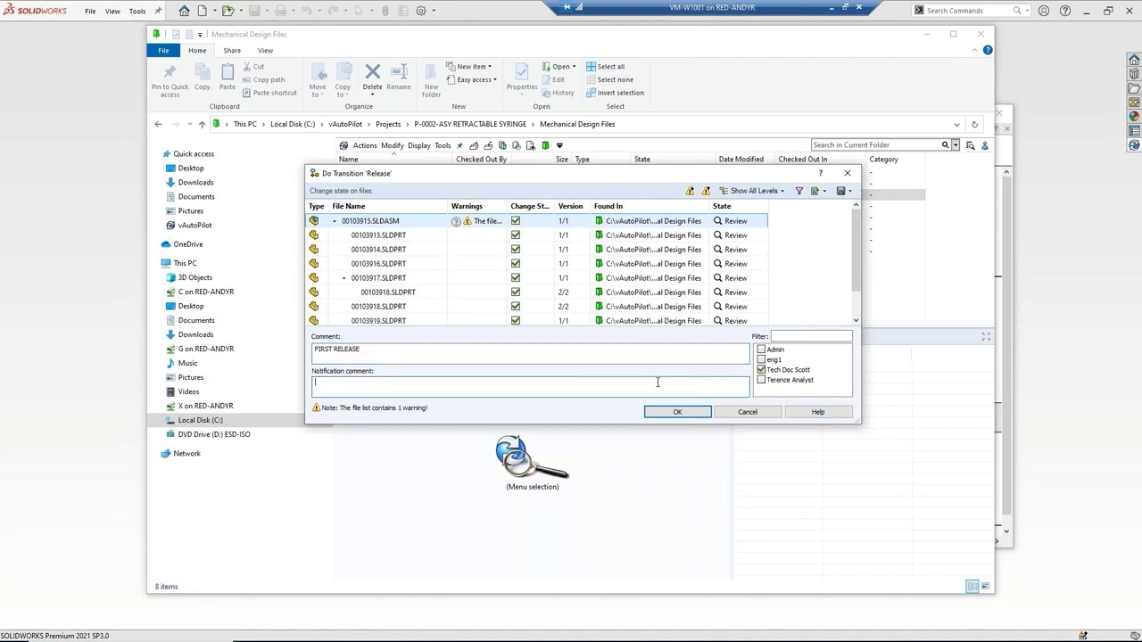
text(TECH DOC SCOTT, GO AHEAD AND FINISH UP THE DOCUMENTATION)
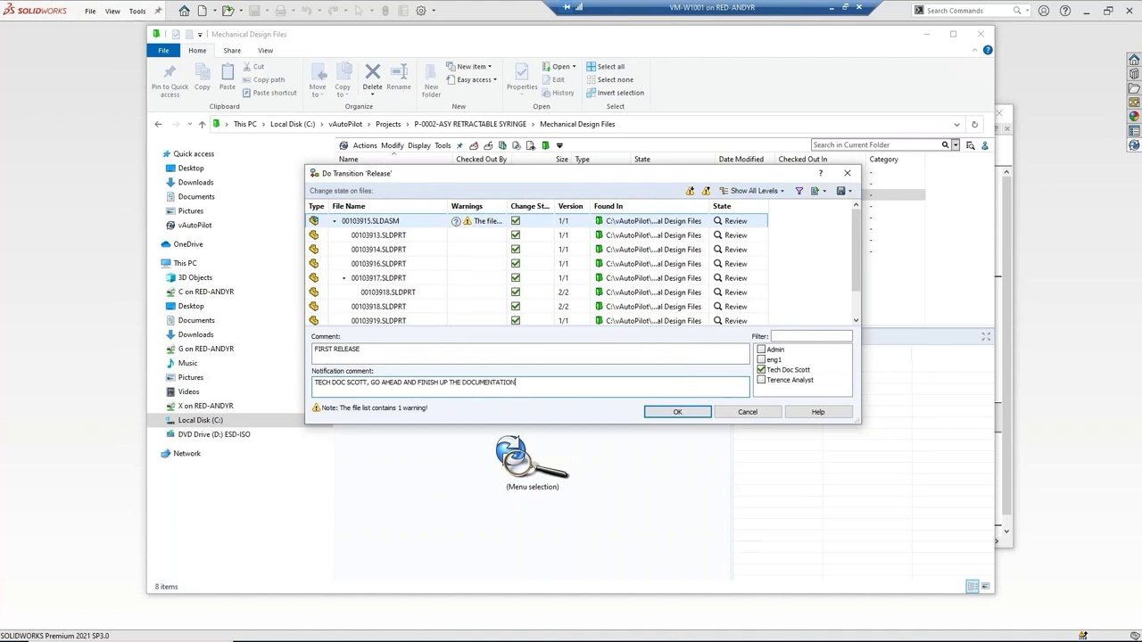
click(703, 414)
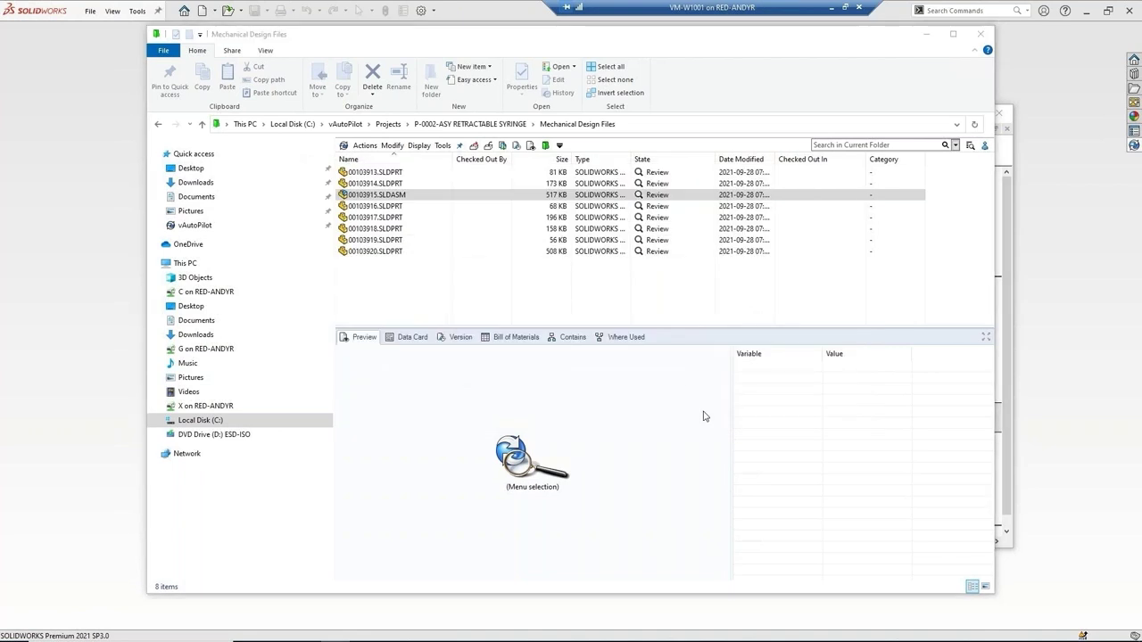
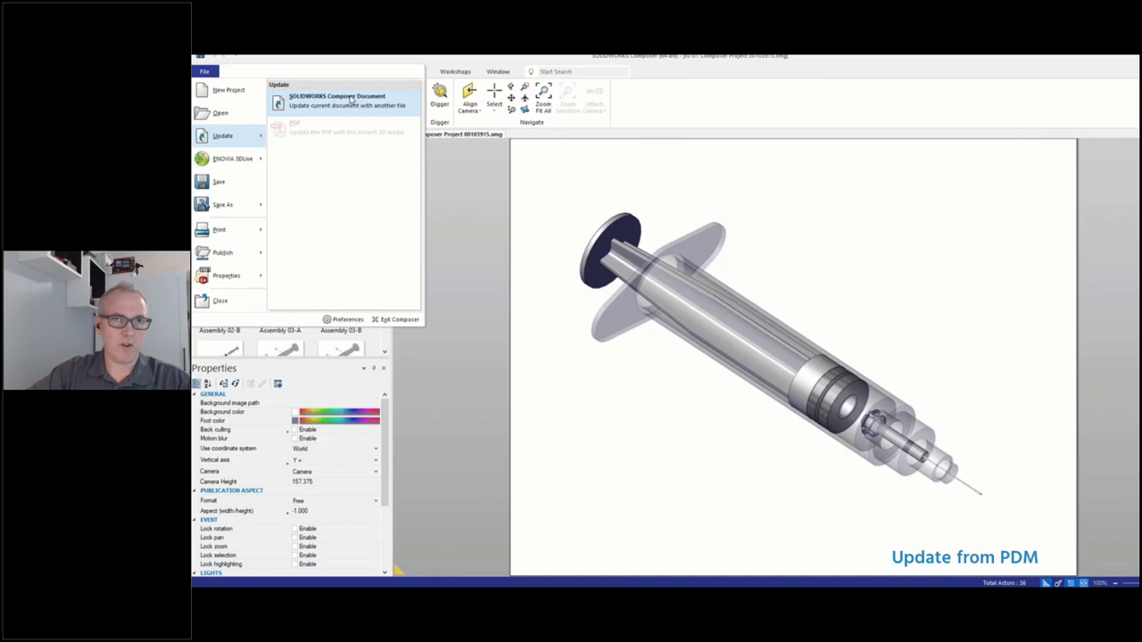
- Update the syringe document from v3-00103915.smg via File > Update, regenerating its views
click(352, 99)
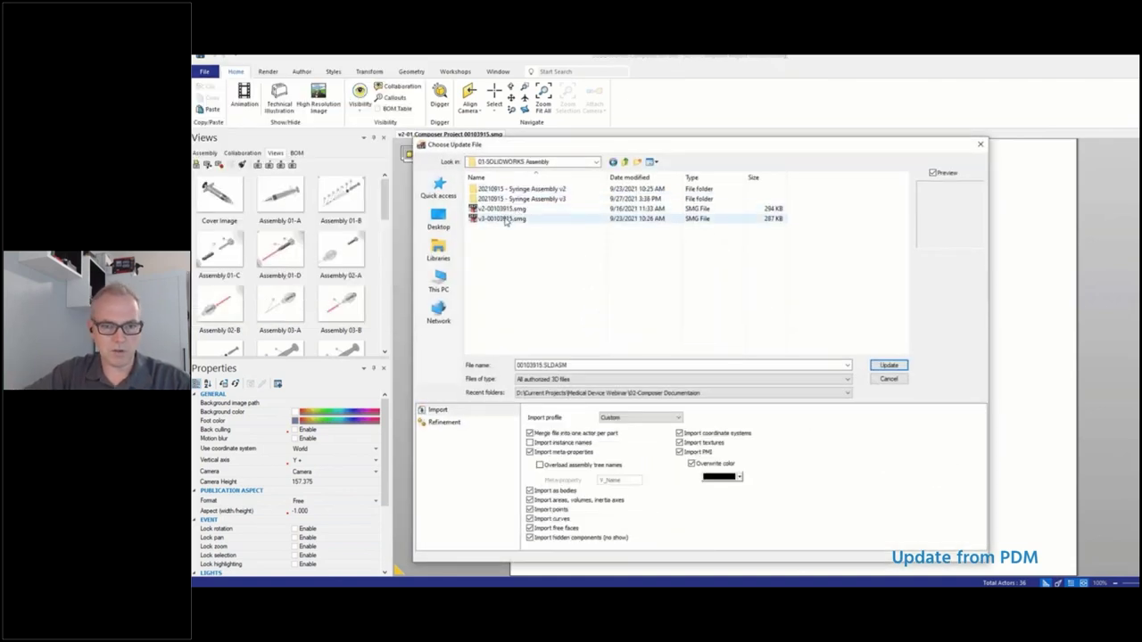
click(505, 219)
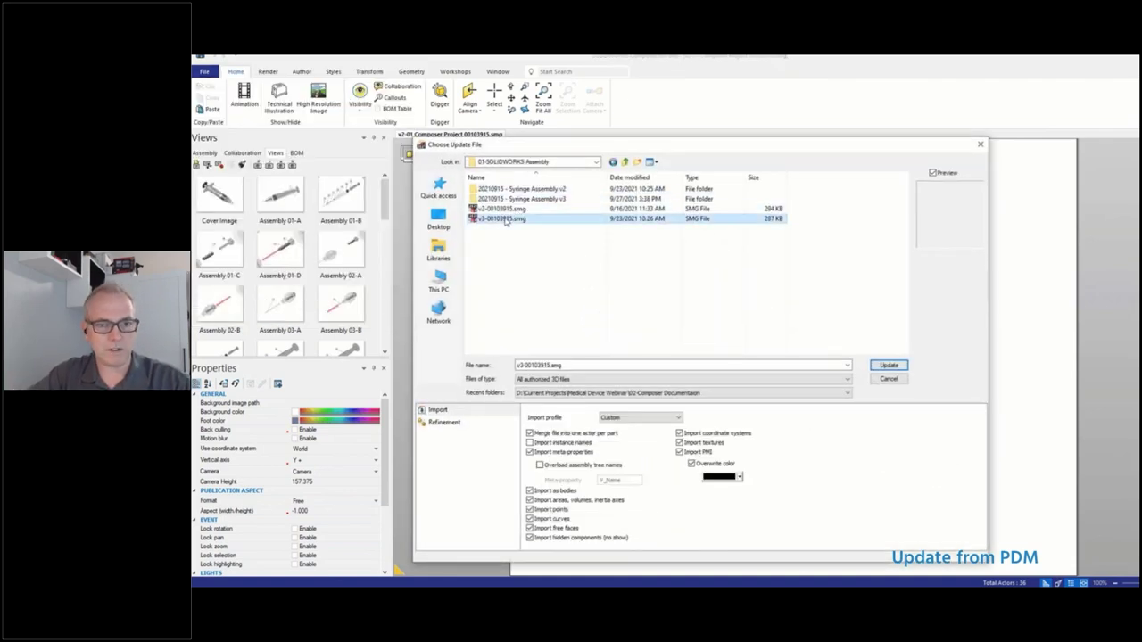
click(890, 366)
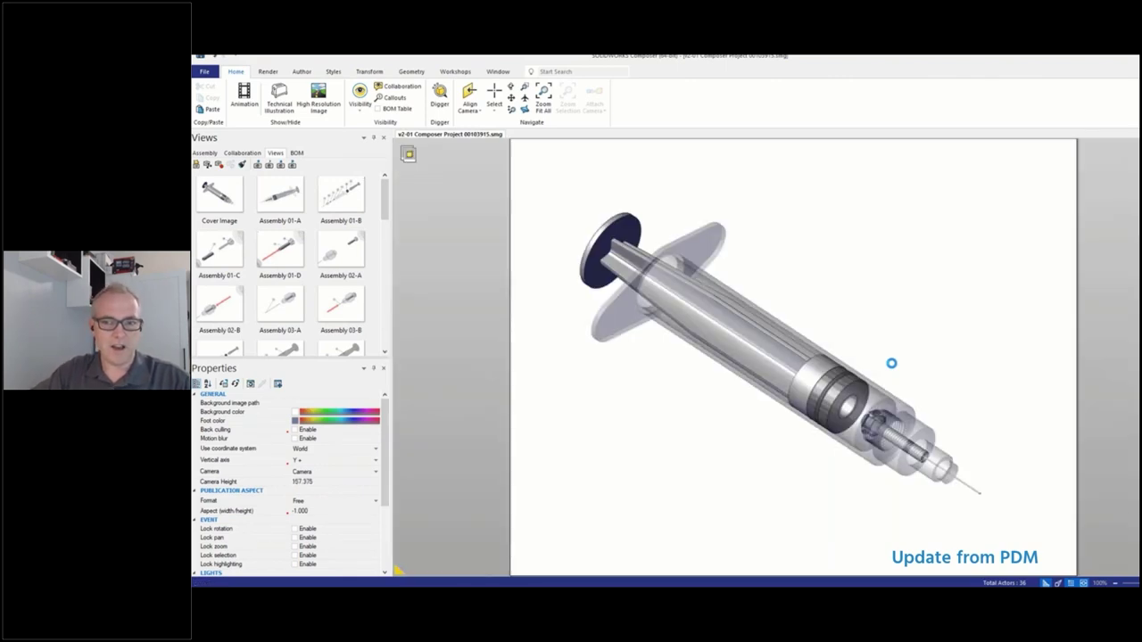
drag(1000, 422, 897, 428)
scroll(671, 439, up, 6)
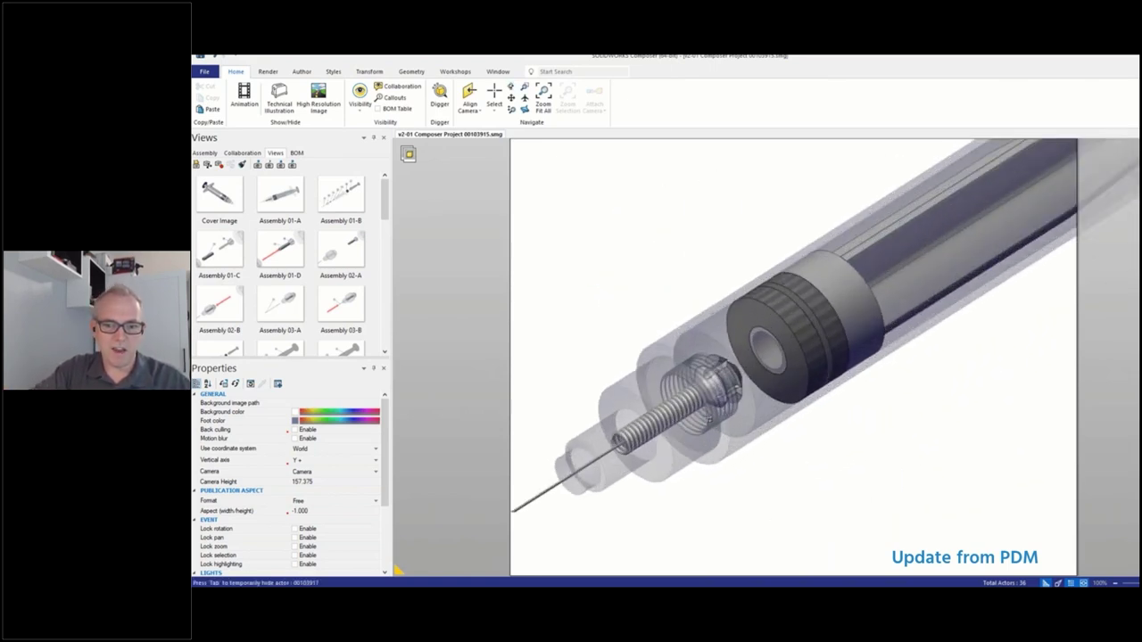
scroll(667, 428, up, 2)
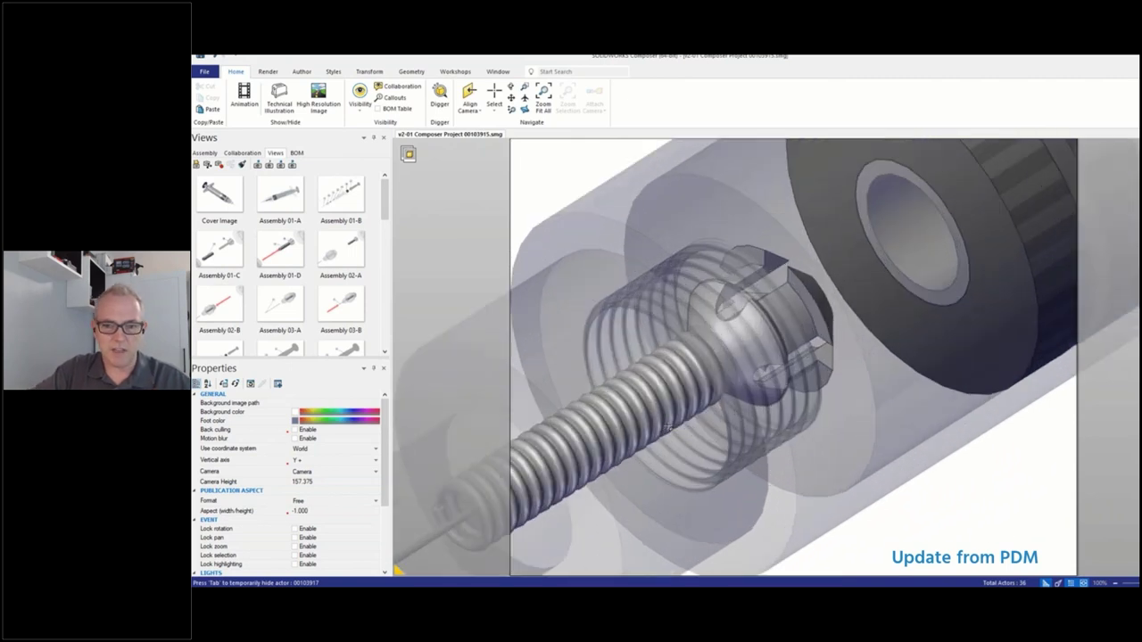
right_drag(678, 403, 852, 312)
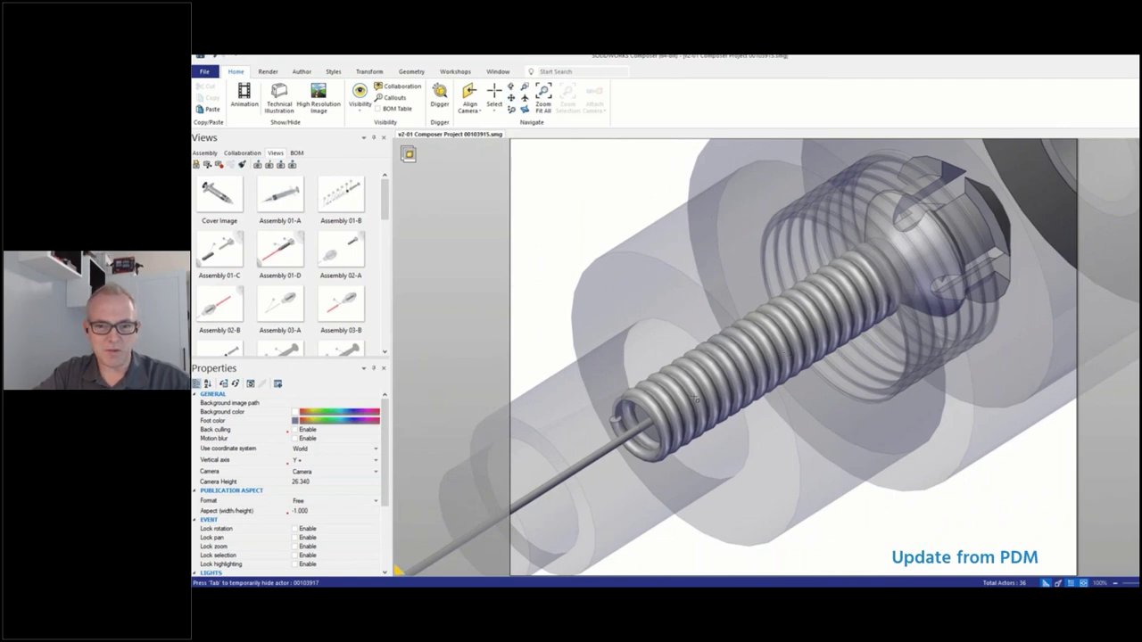
scroll(732, 387, up, 2)
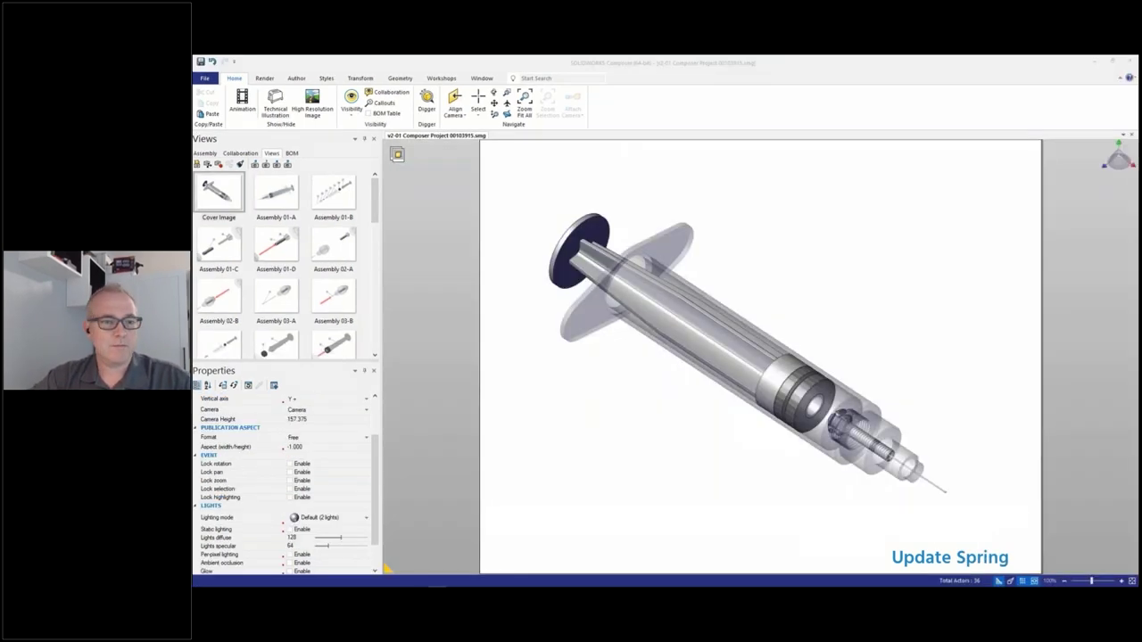
- In the Assembly 01-D view, set the spring's Scale X to 1.8
click(284, 259)
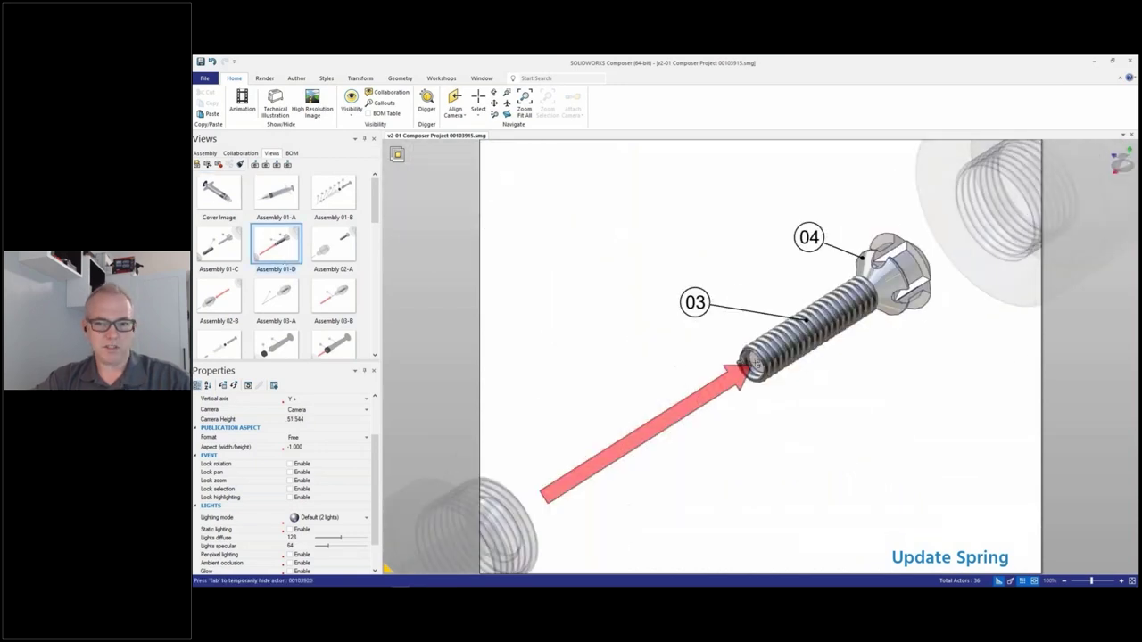
click(765, 363)
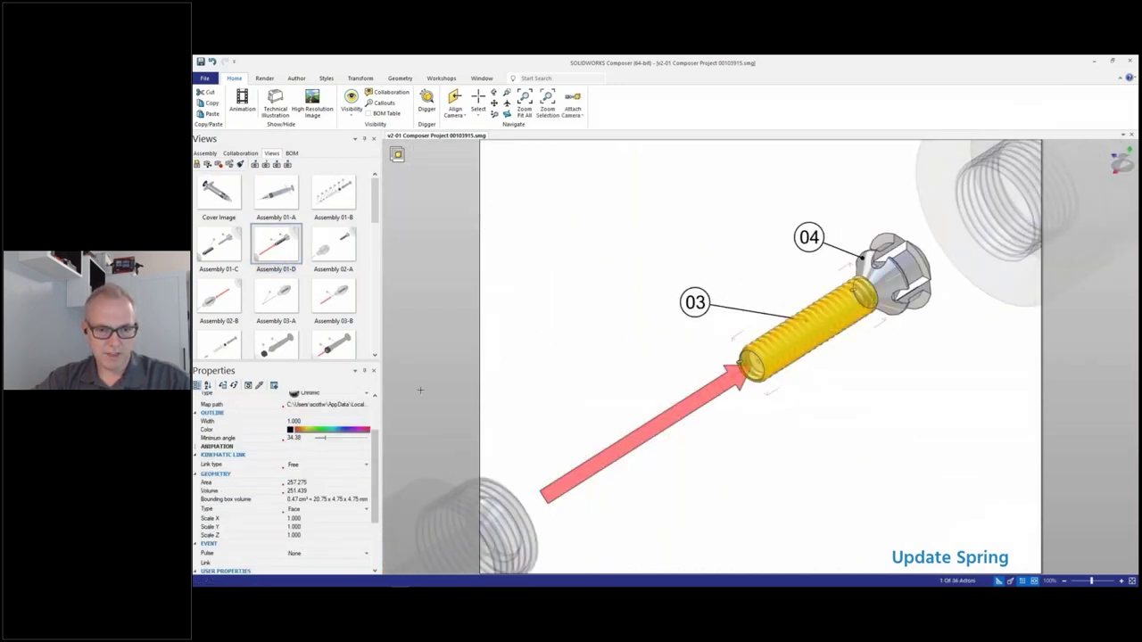
scroll(312, 456, down, 3)
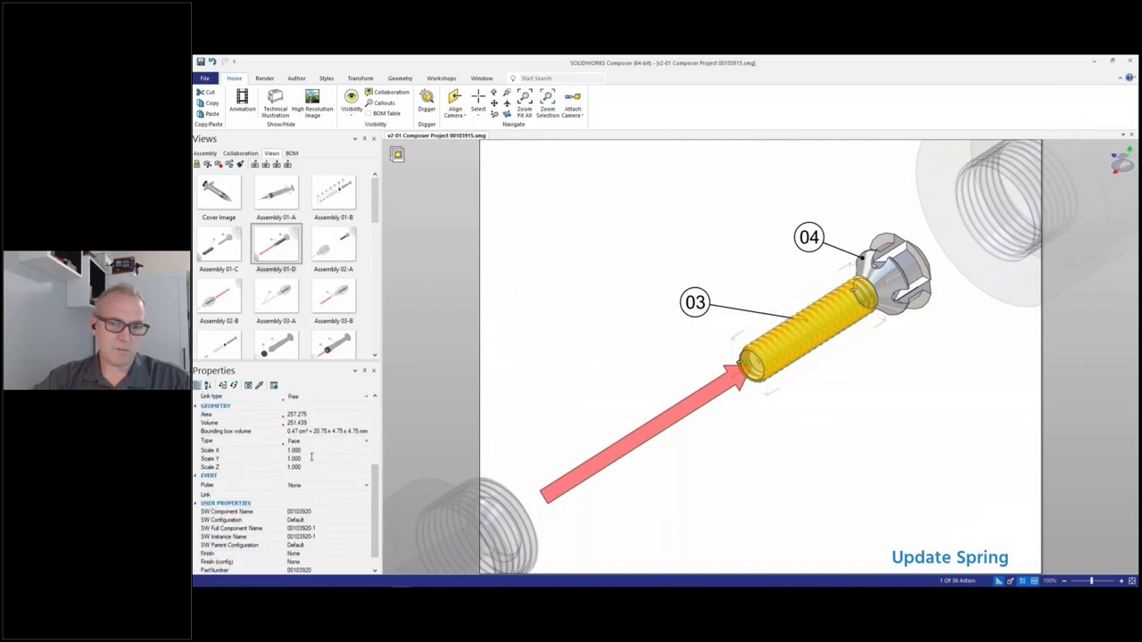
click(211, 450)
text(1.8)
key(Return)
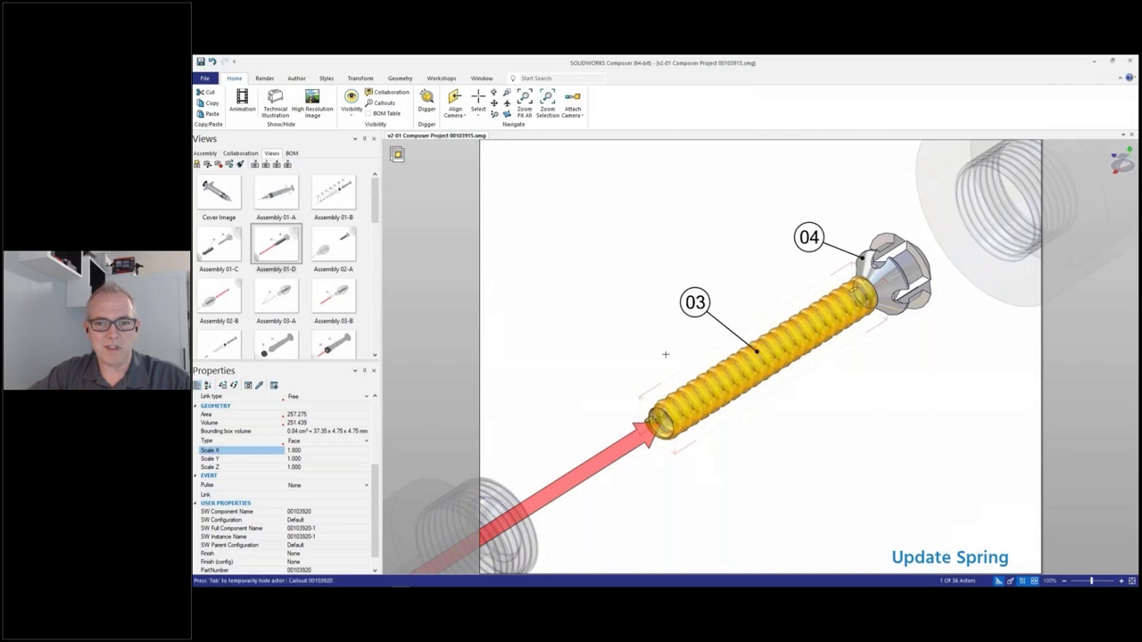
- Deselect and reselect the spring to inspect its stretched appearance
click(635, 362)
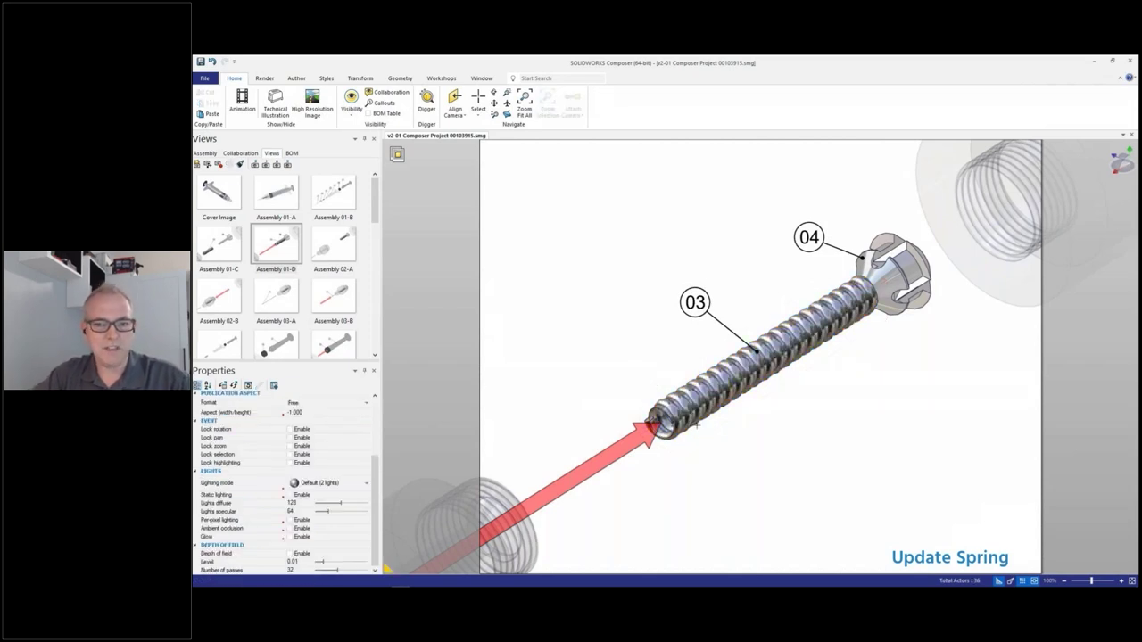
click(659, 414)
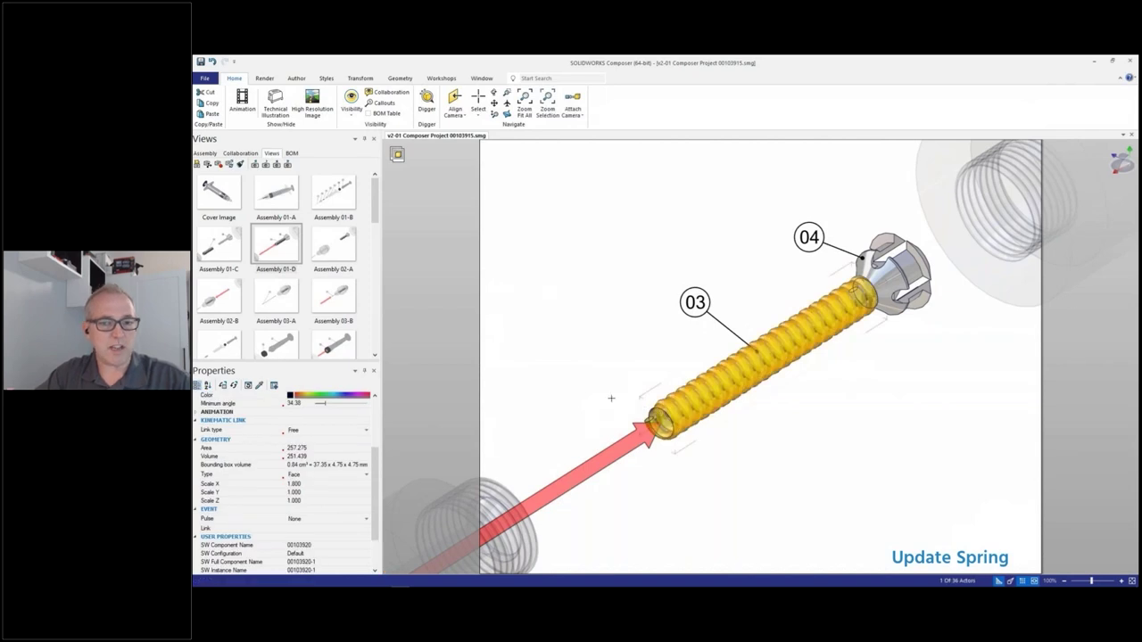
click(606, 381)
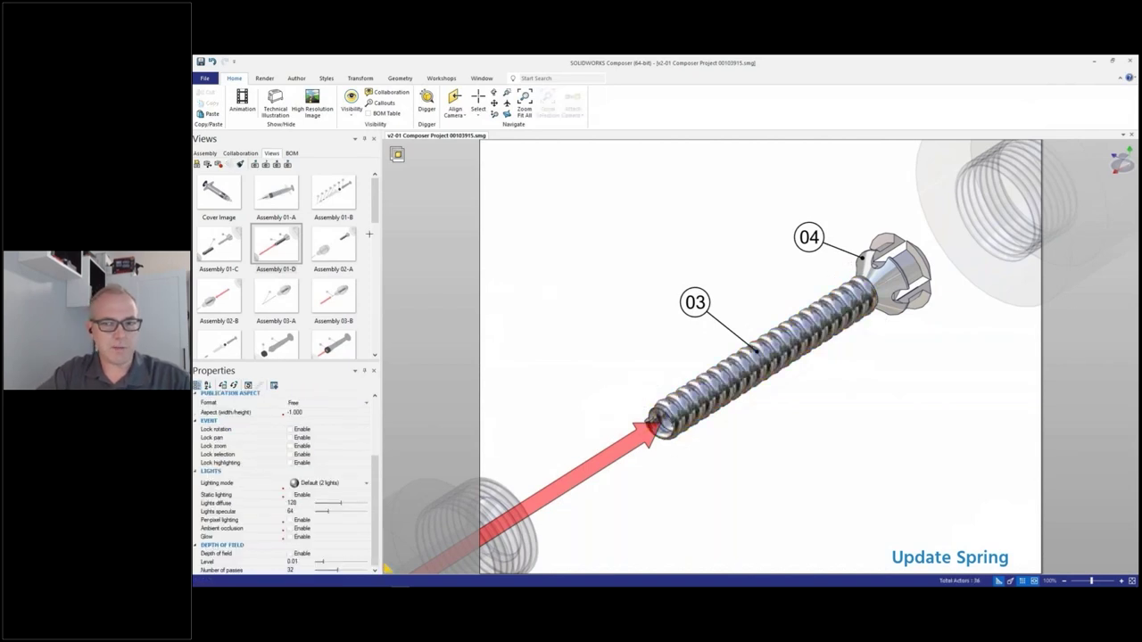
drag(376, 179, 376, 182)
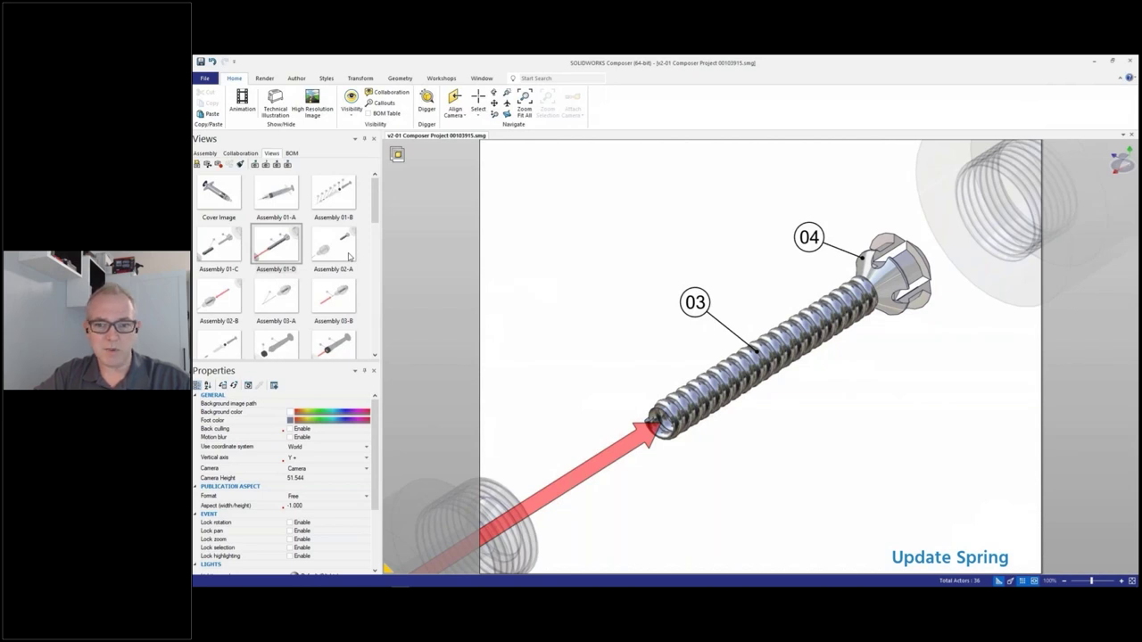
- In the Assembly 02-B view, add a label anchored on the part with its text placed above
click(220, 300)
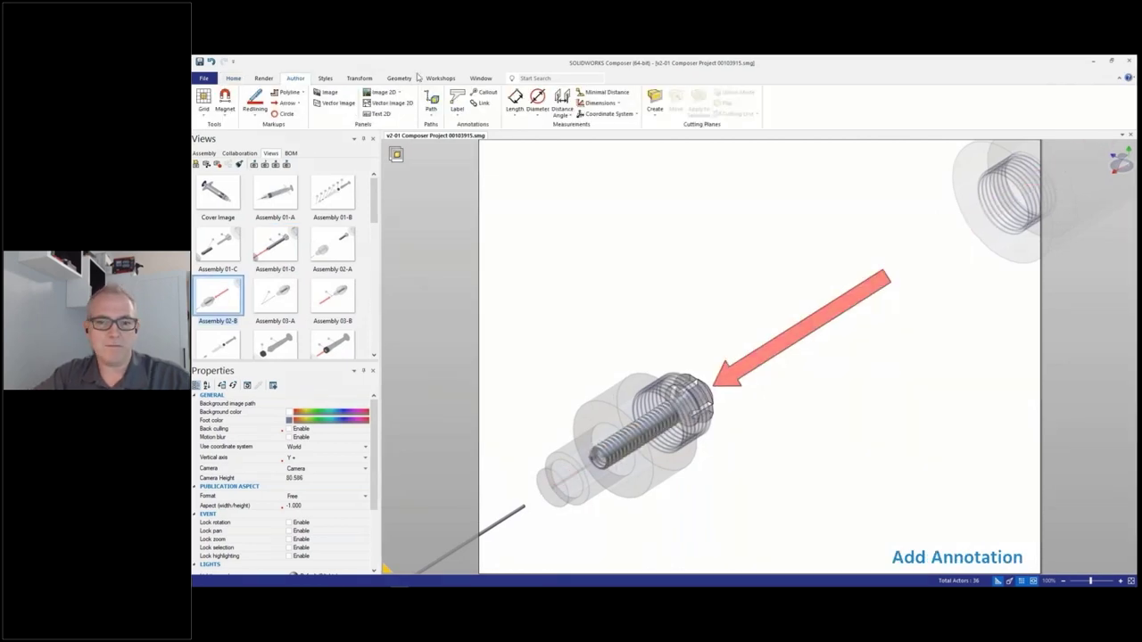
click(457, 102)
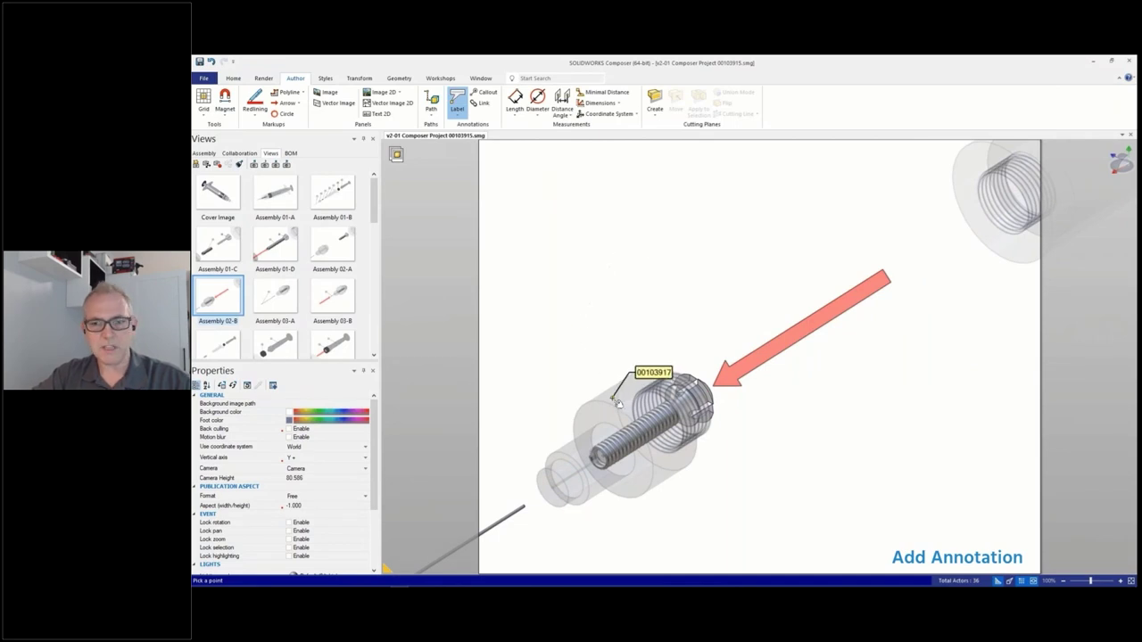
click(613, 397)
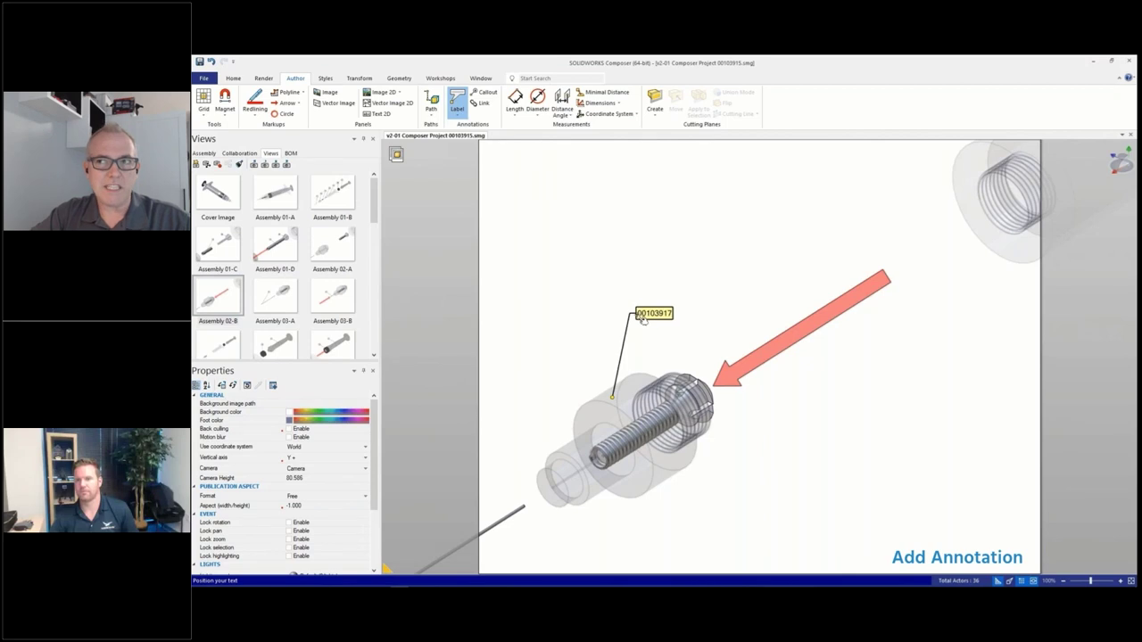
click(644, 321)
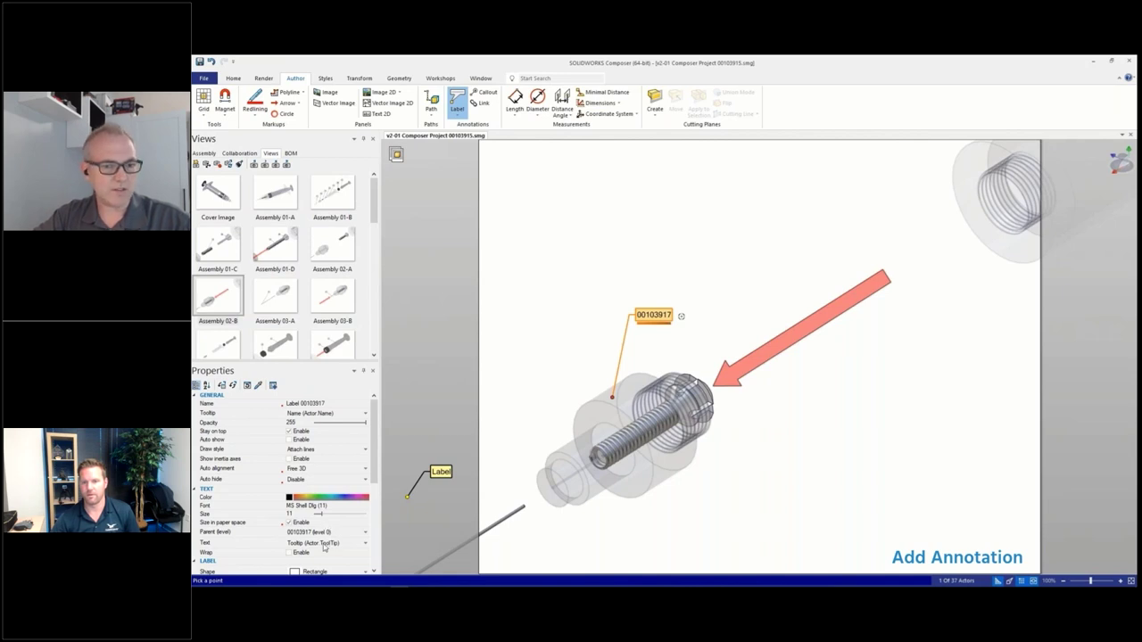
- Switch the label's text source to String and type 'Head' in place of the part number
click(331, 545)
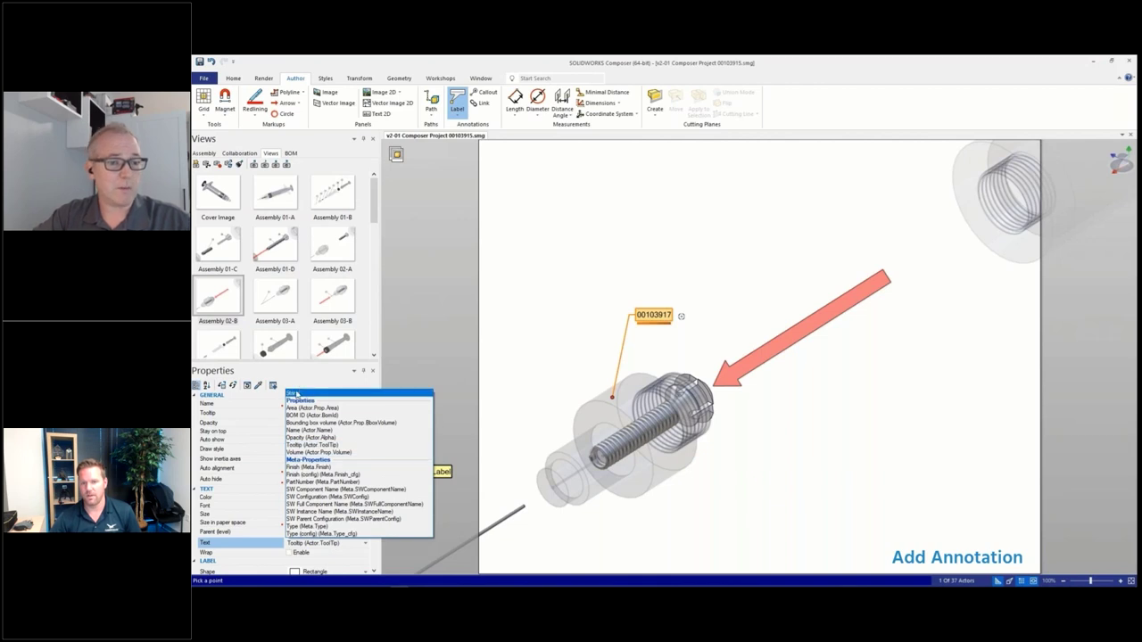
click(289, 396)
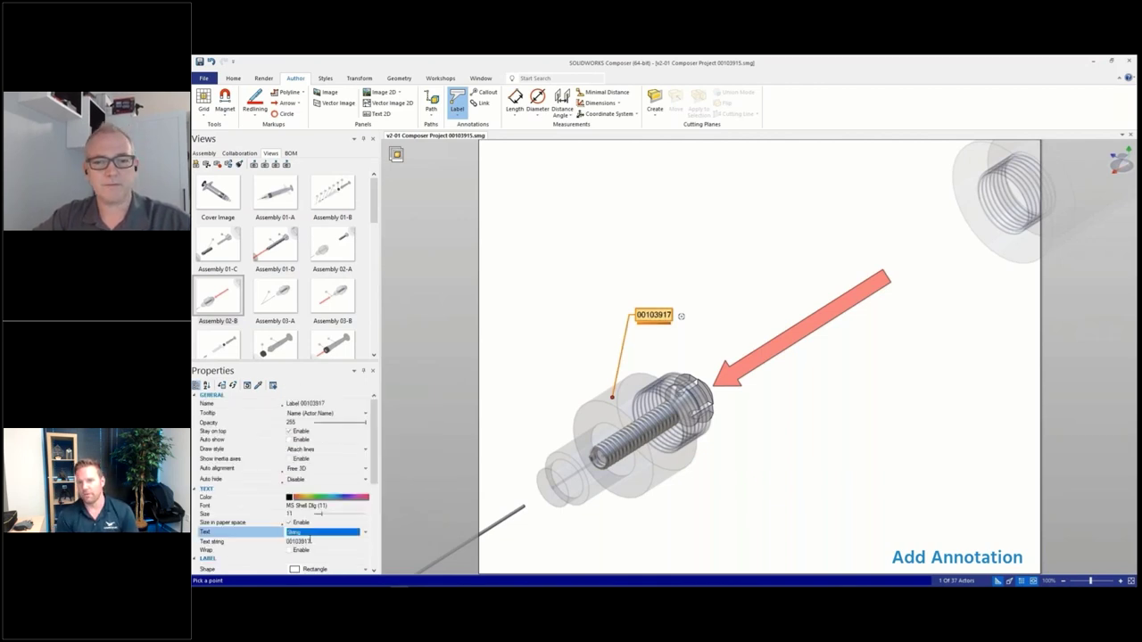
click(325, 542)
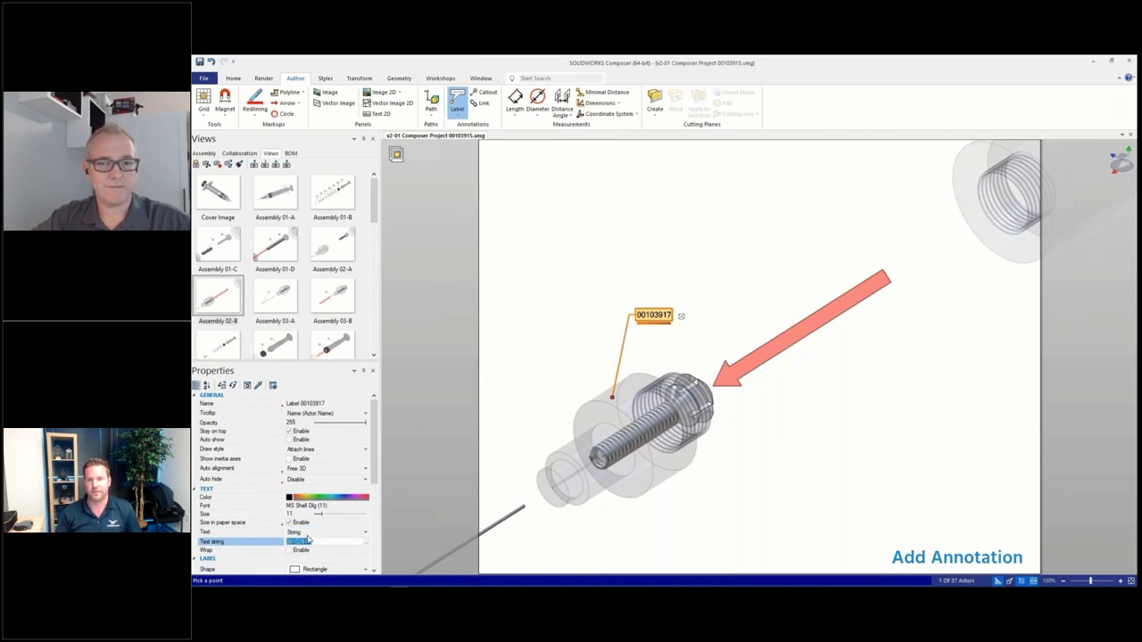
text(H)
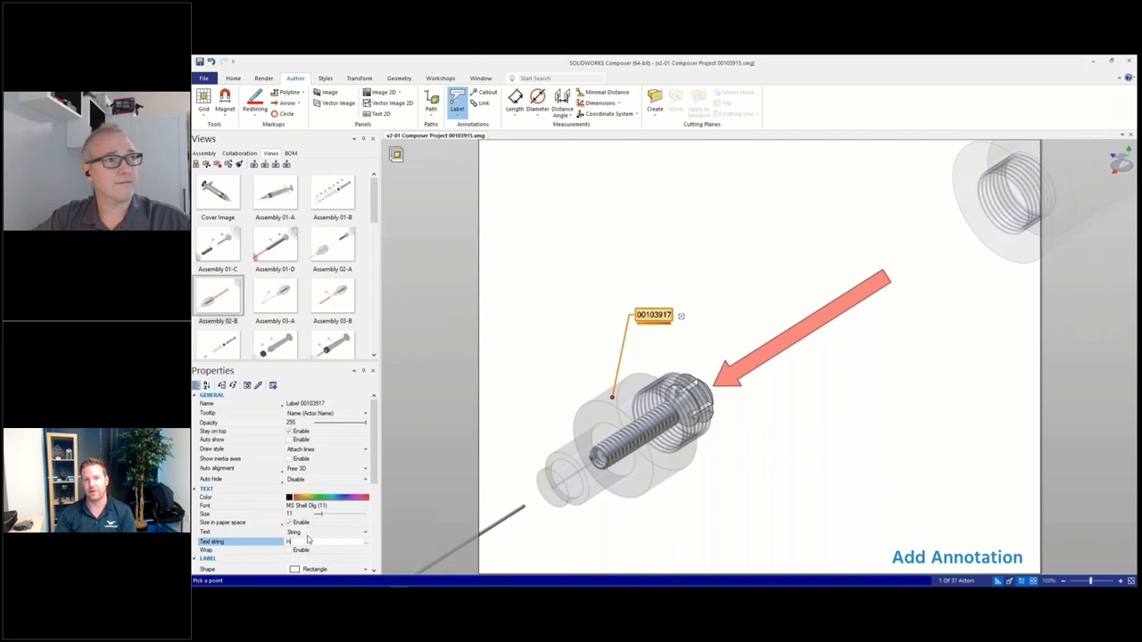
text(ead Assembly)
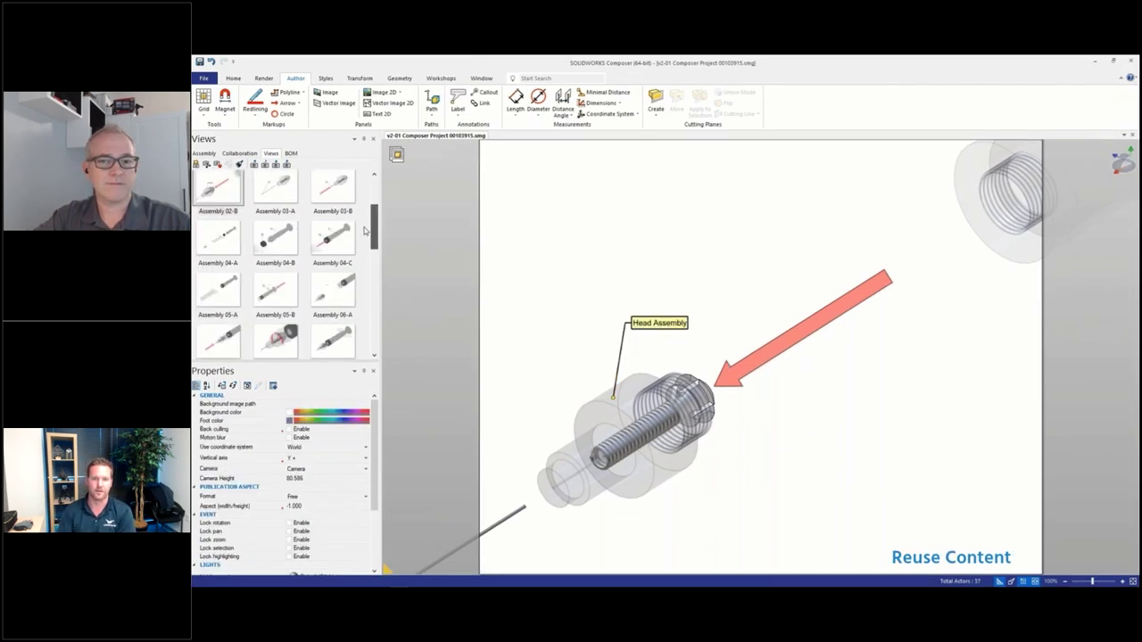
- Open the Assembly 01-B exploded view and select its 07 callout
click(281, 296)
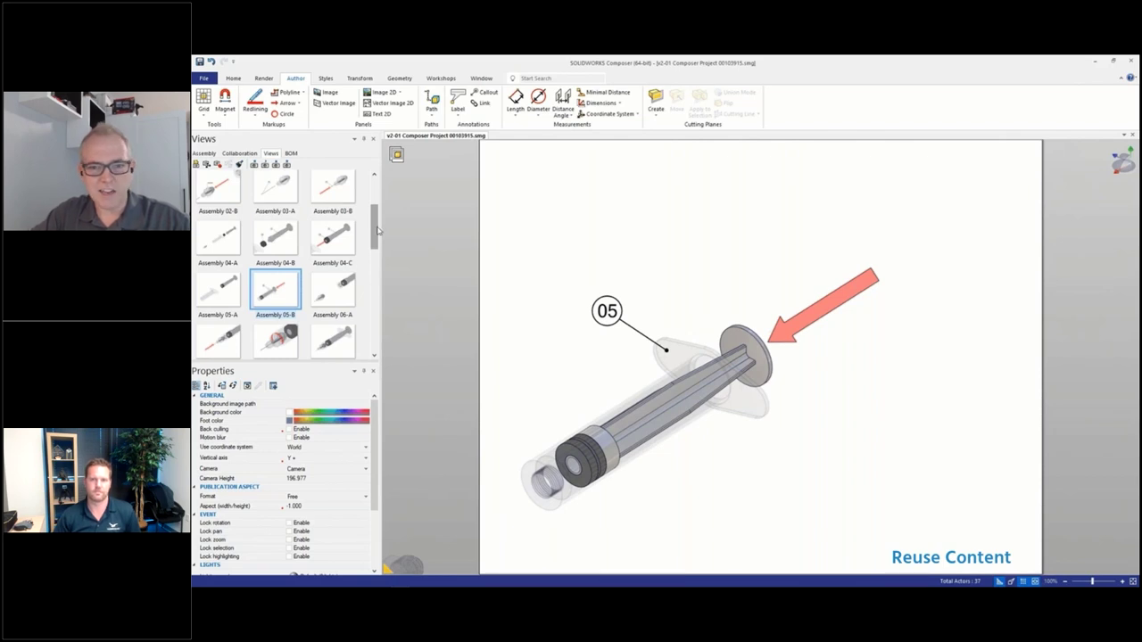
scroll(378, 230, up, 3)
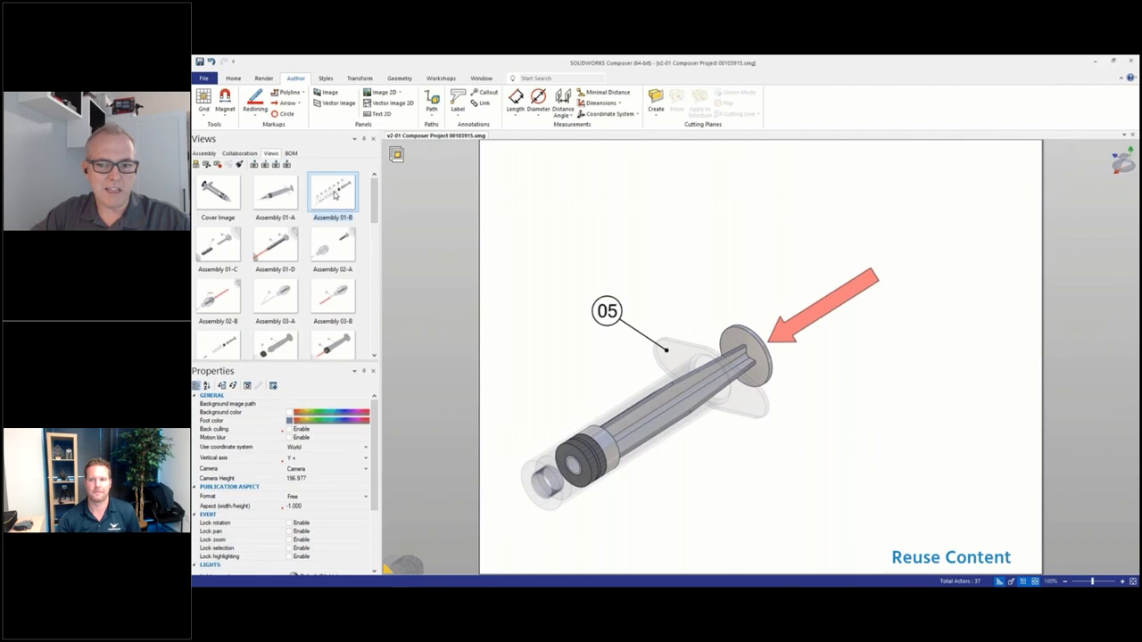
click(335, 194)
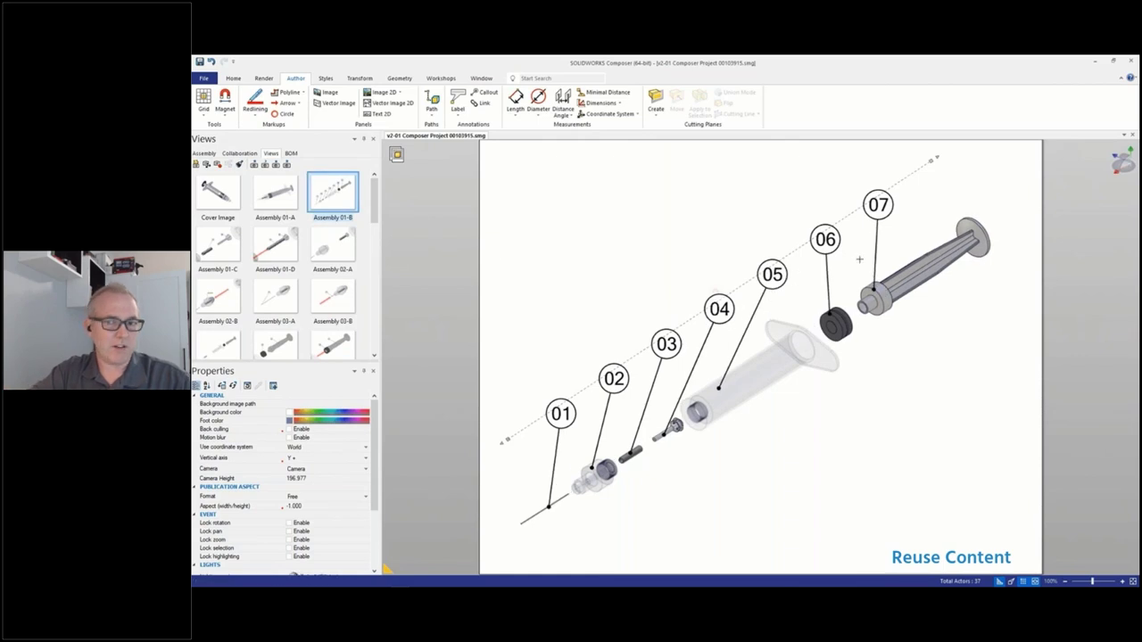
click(878, 206)
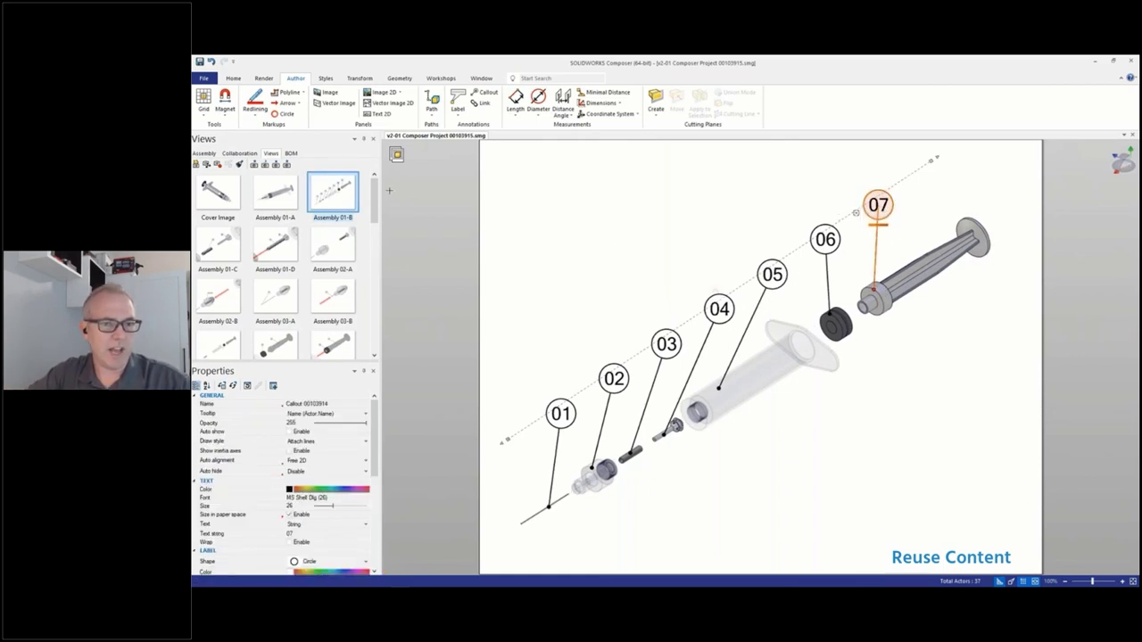
- Update the Assembly 05-B view so it includes the 07 callout
scroll(377, 230, down, 3)
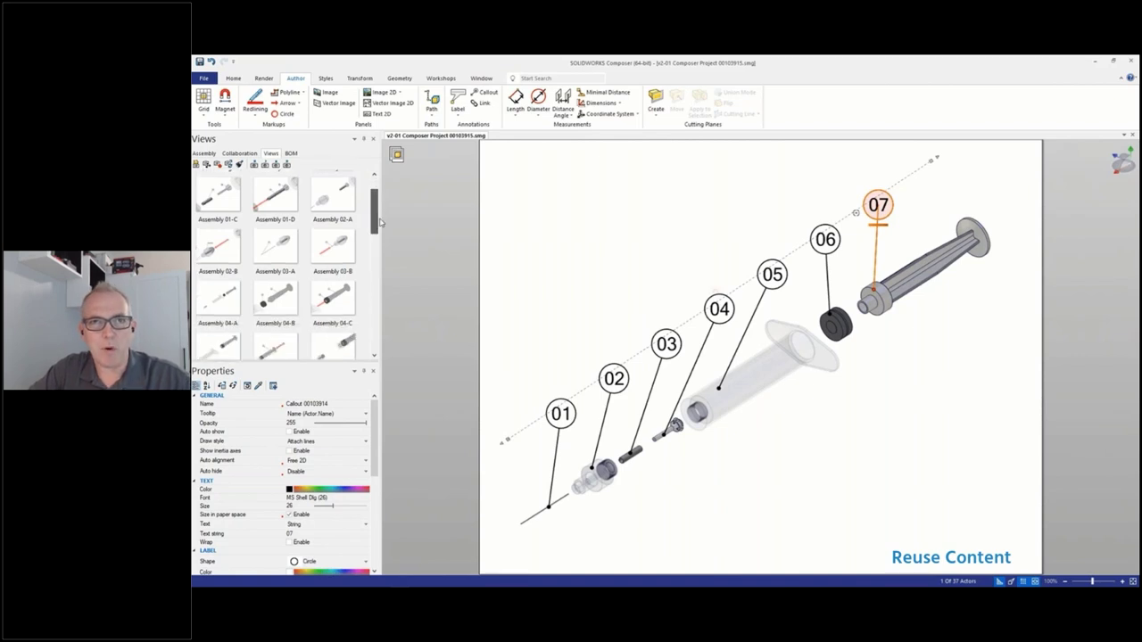
scroll(380, 233, down, 1)
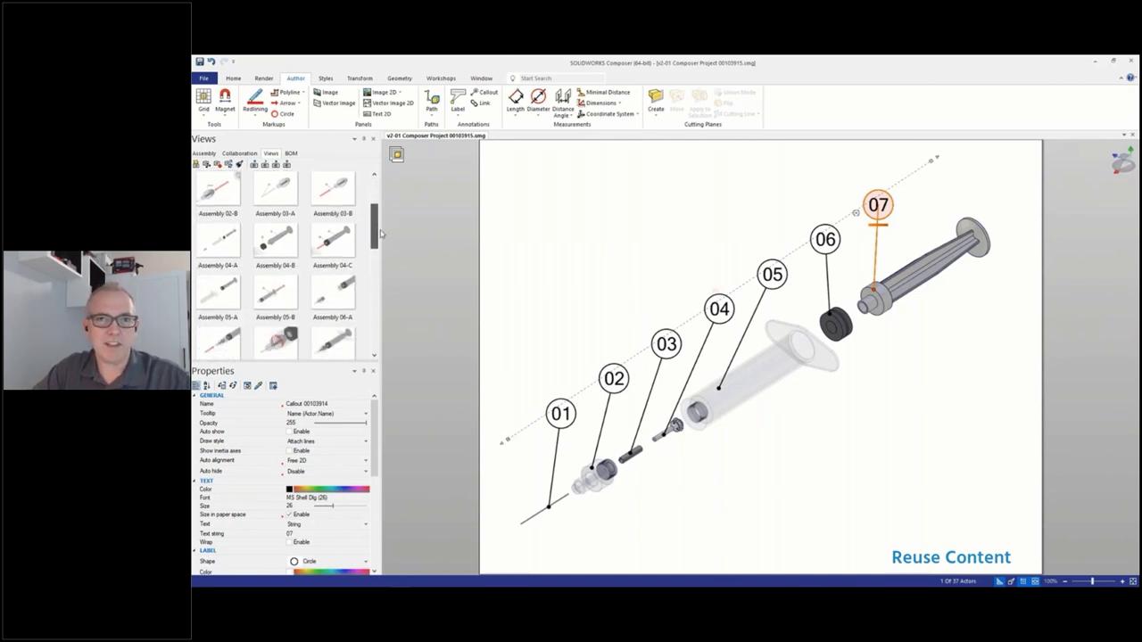
scroll(380, 233, down, 2)
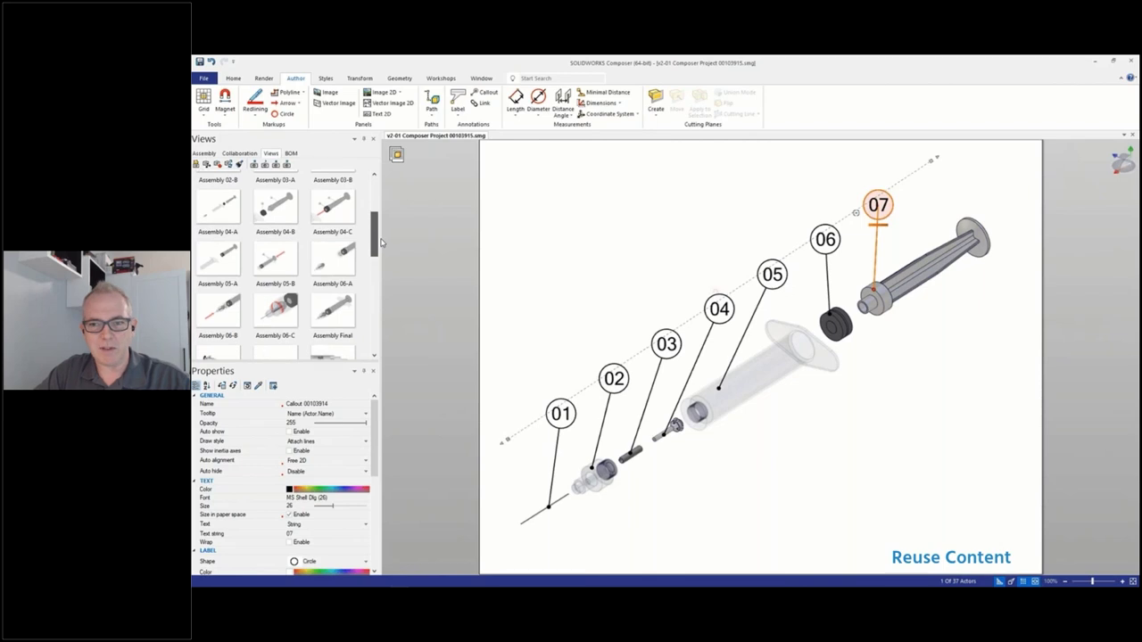
click(286, 255)
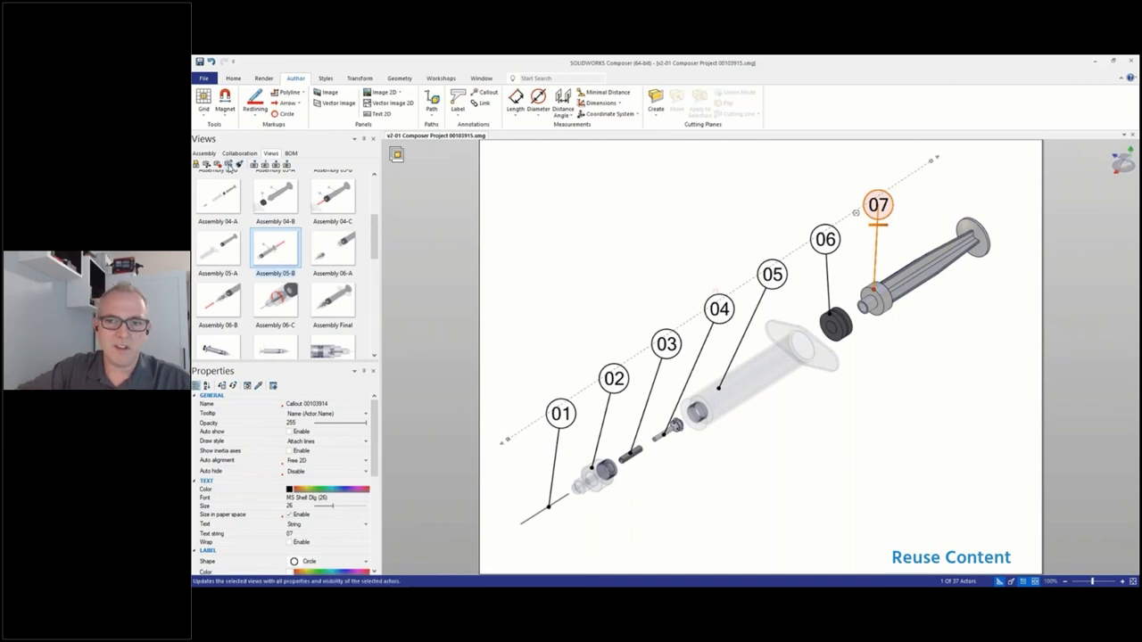
click(230, 166)
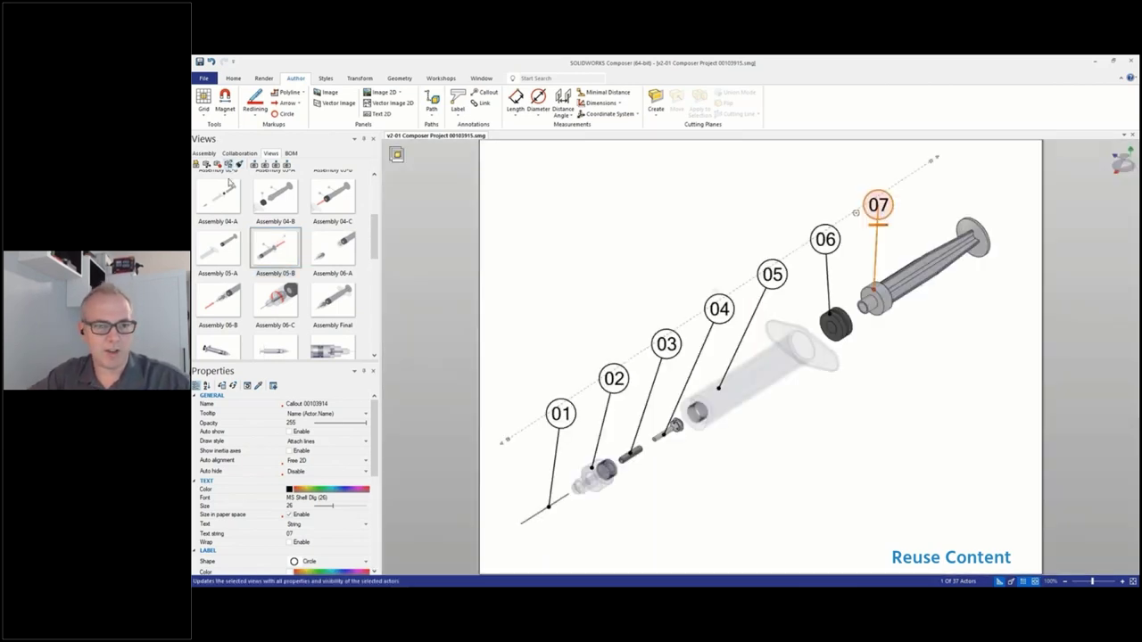
- Set High Resolution Image to export one image per view, named with %viewname%
click(289, 253)
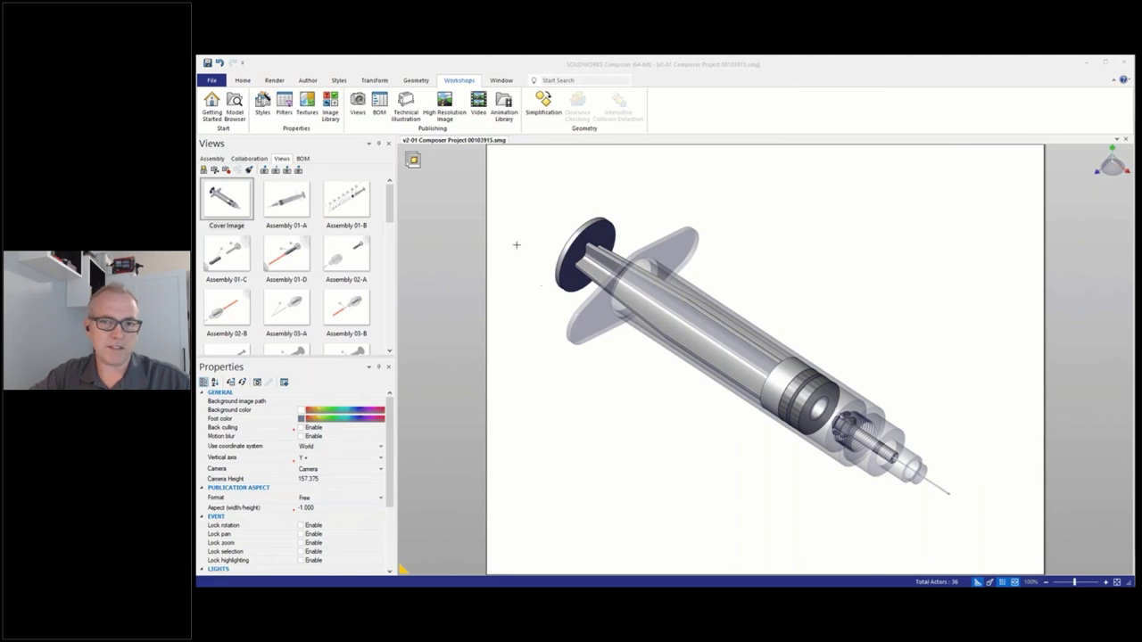
click(452, 114)
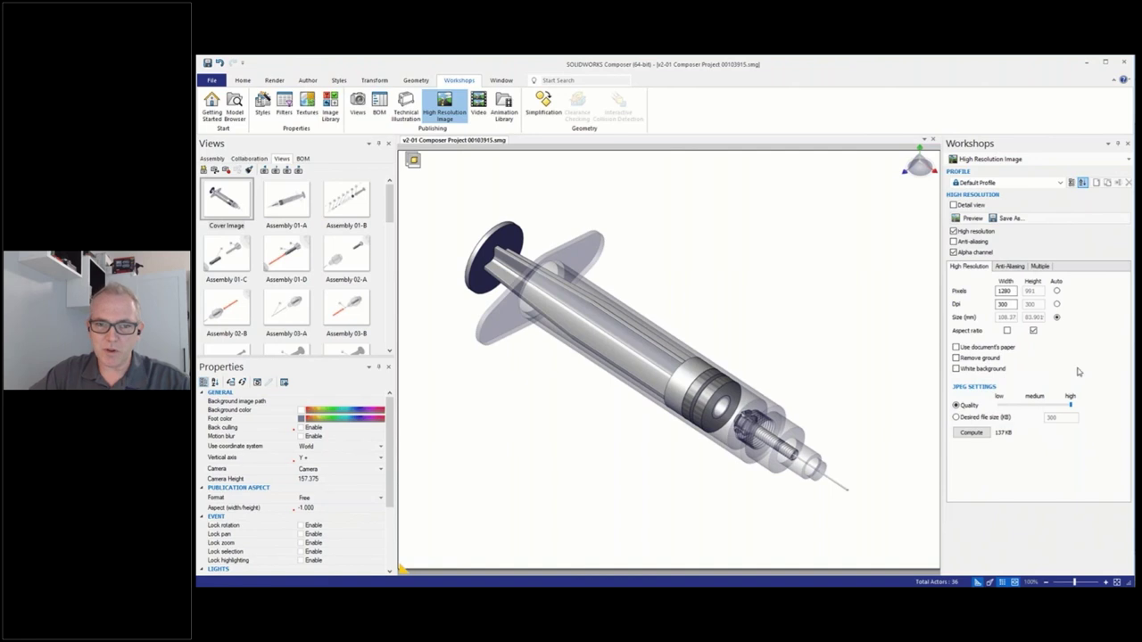
click(1047, 269)
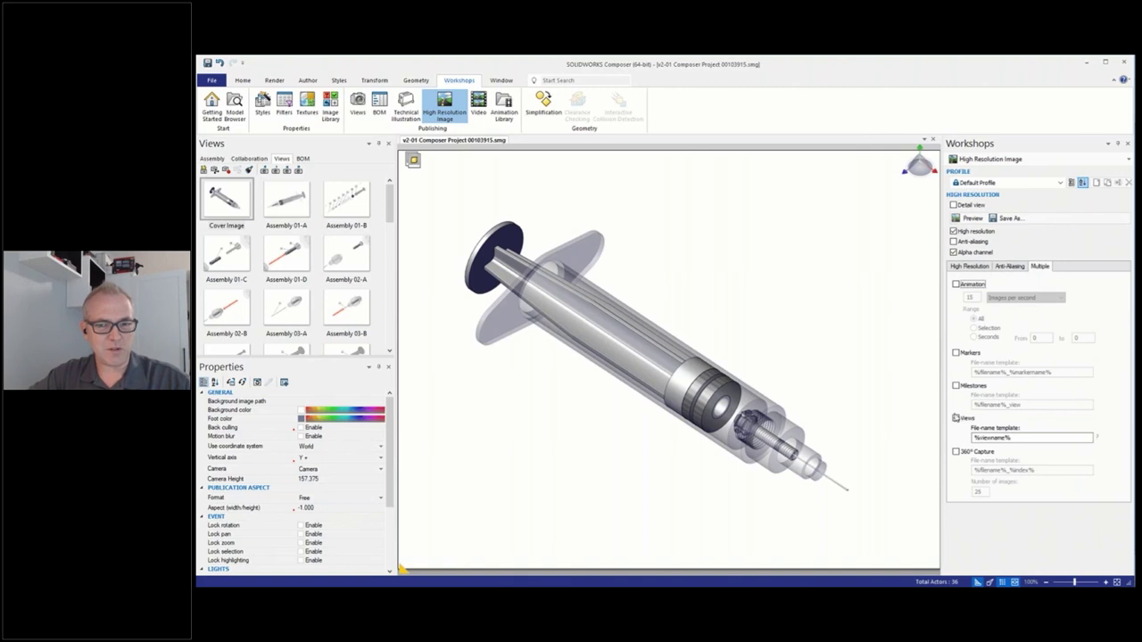
click(956, 419)
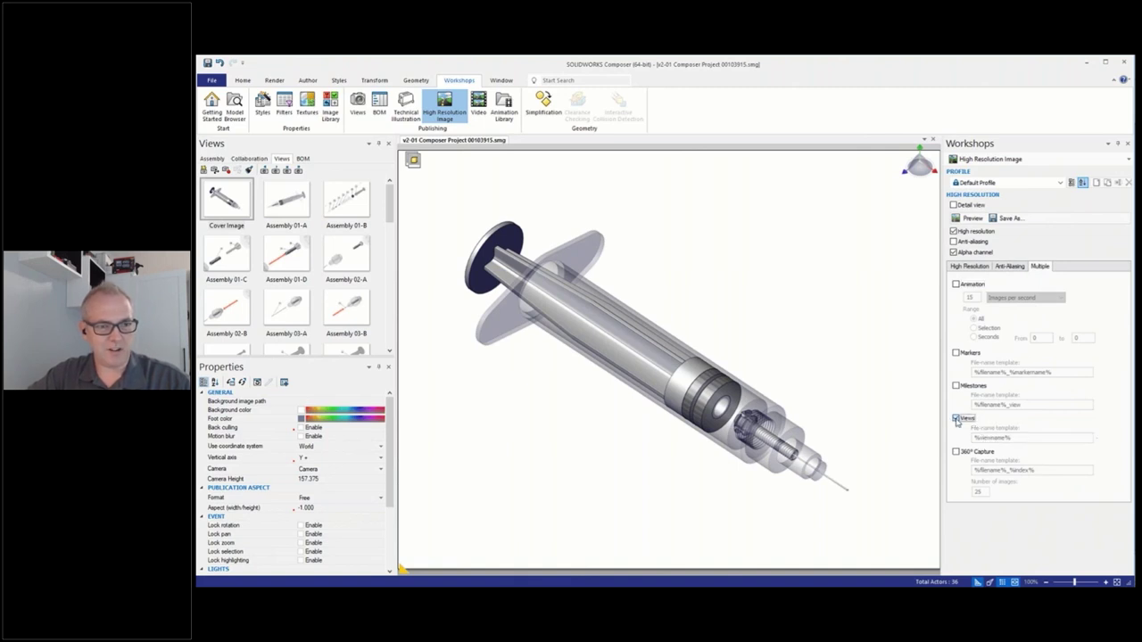
click(956, 419)
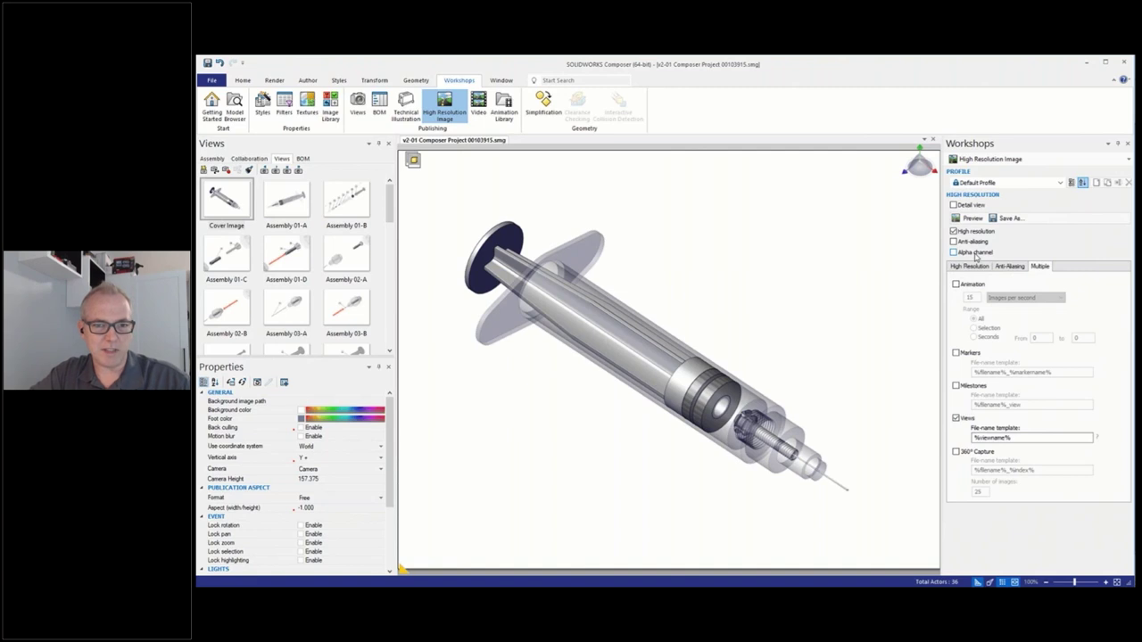
- Save all view images as JPEGs into the Images folder and review the refreshed Assembly Manual.docx
click(1011, 219)
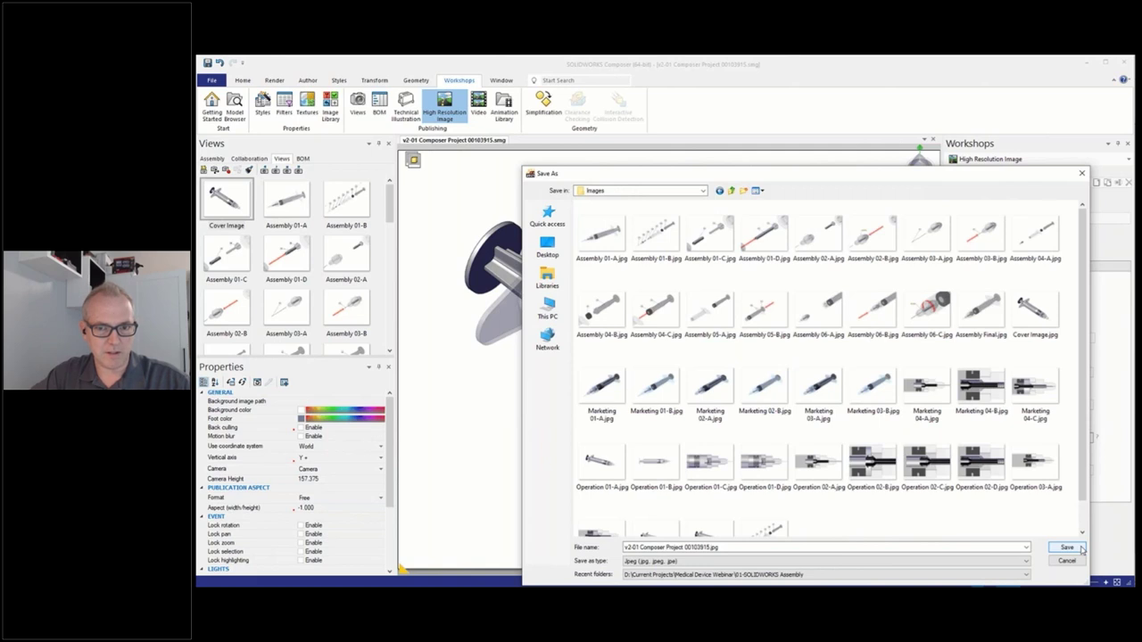
click(1081, 549)
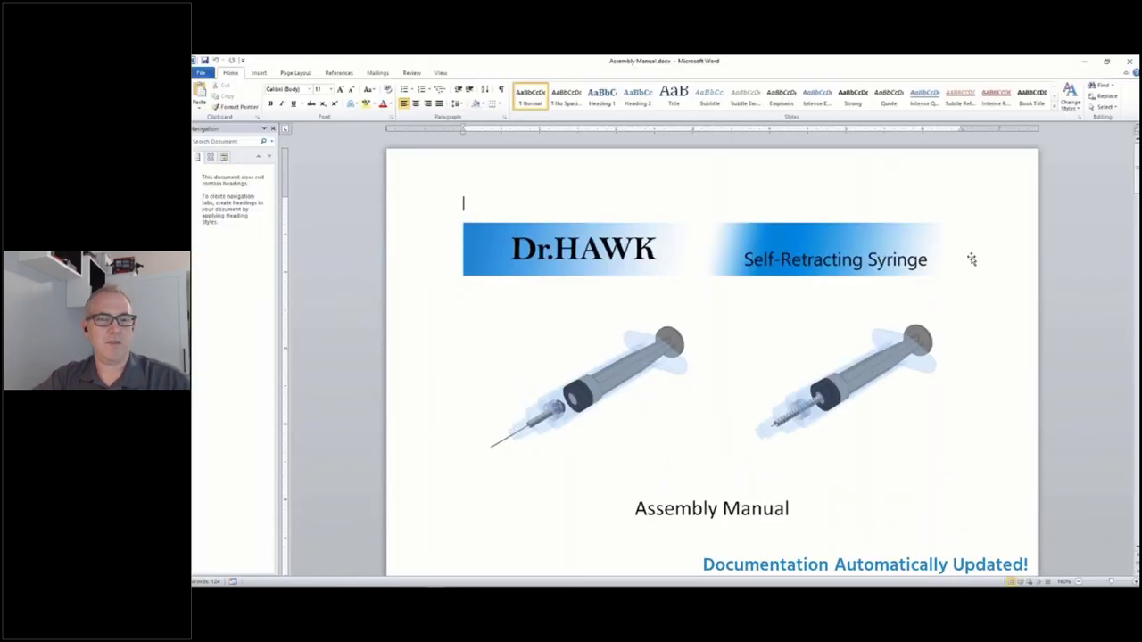
scroll(971, 258, down, 5)
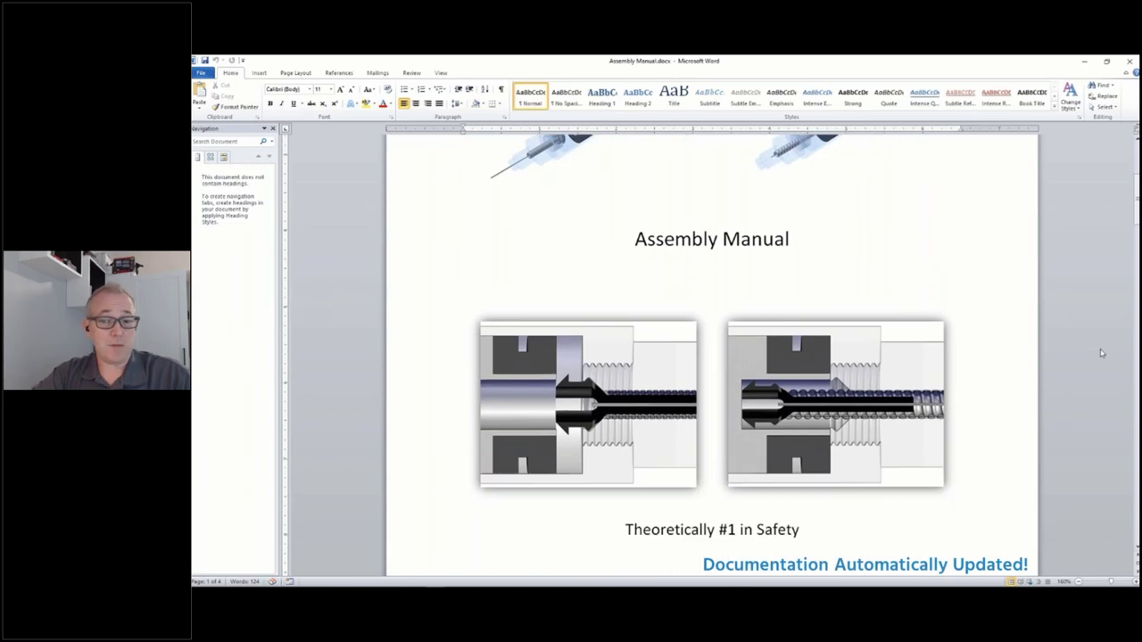